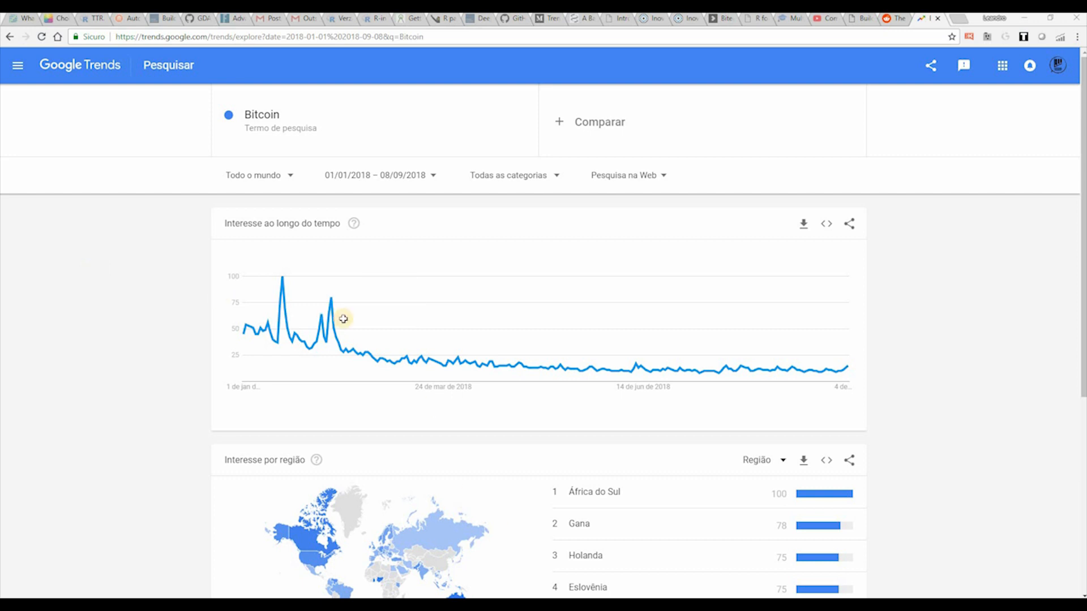
Switch to the Excel workbook and examine the finished trading sheet's charts, operating cost and initial capital
key(alt+Tab)
click(446, 256)
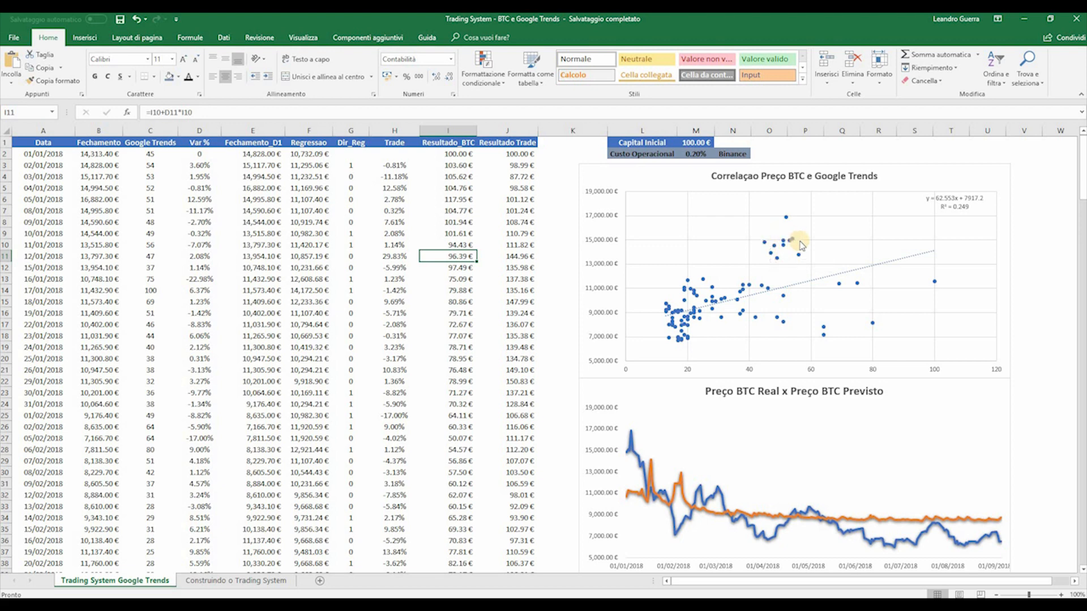
scroll(801, 317, down, 3)
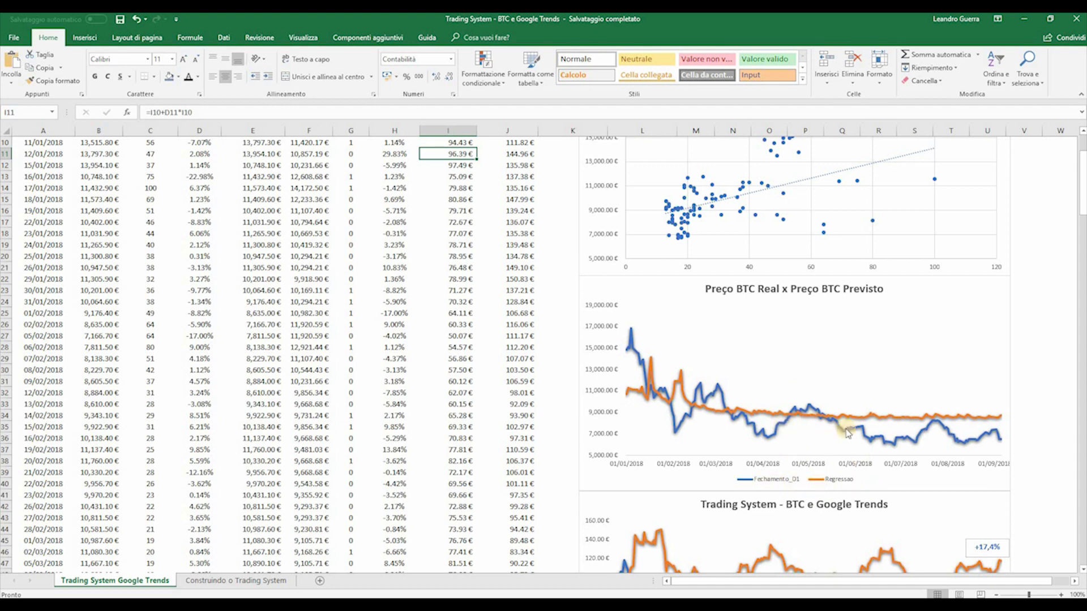
scroll(875, 436, down, 5)
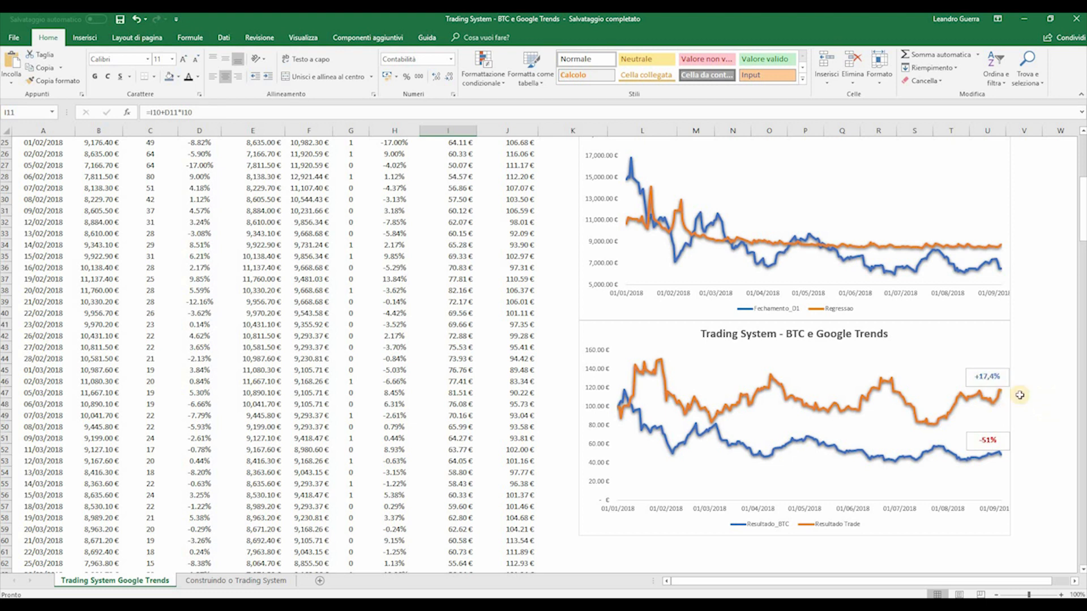
mouse_move(1000, 395)
scroll(1030, 453, up, 4)
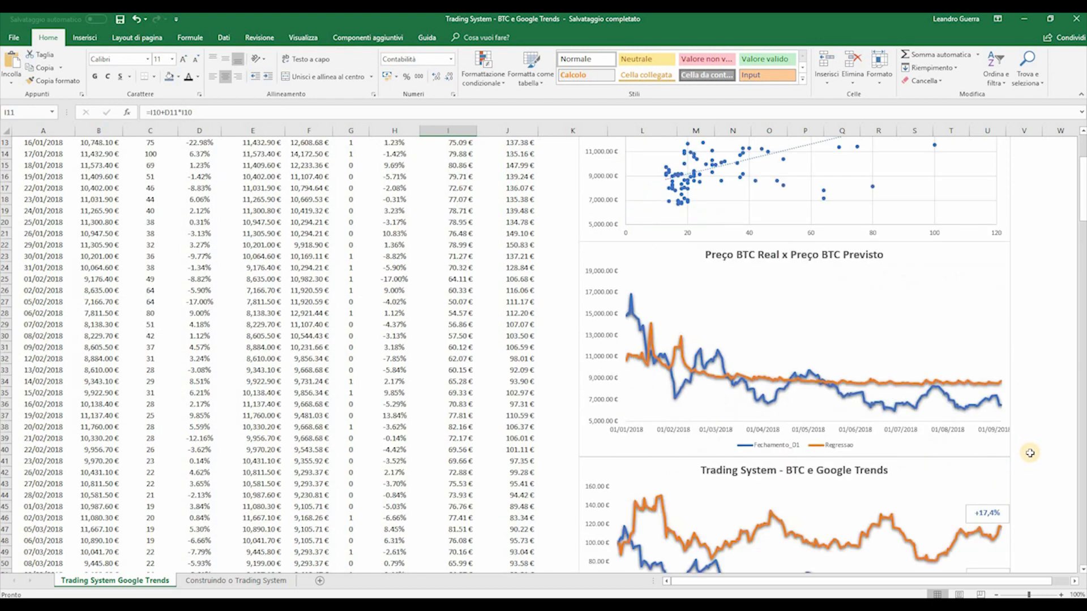
scroll(1029, 453, up, 4)
click(696, 154)
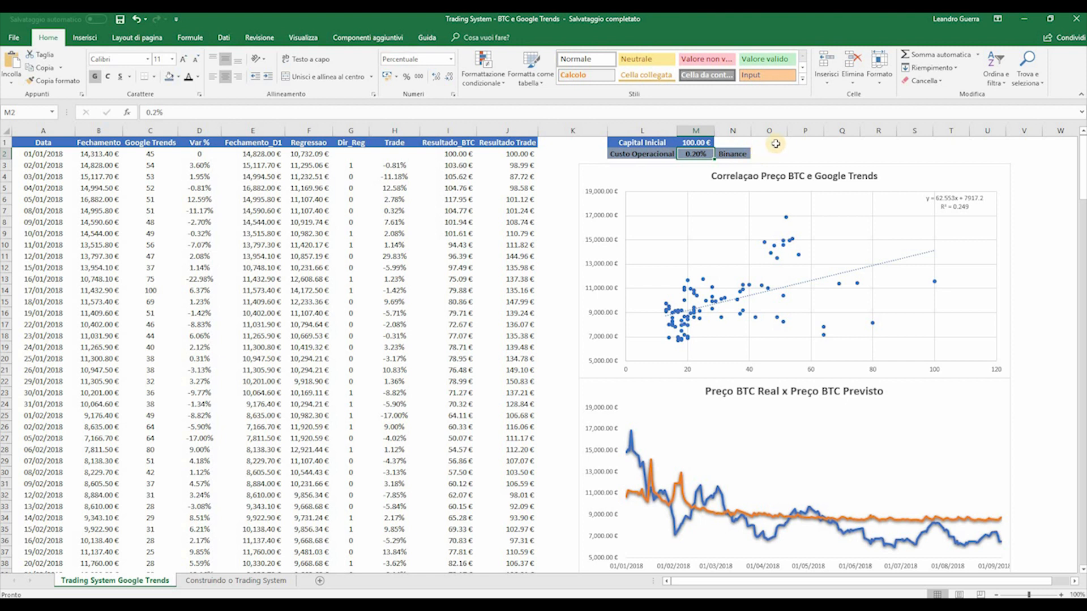
click(696, 142)
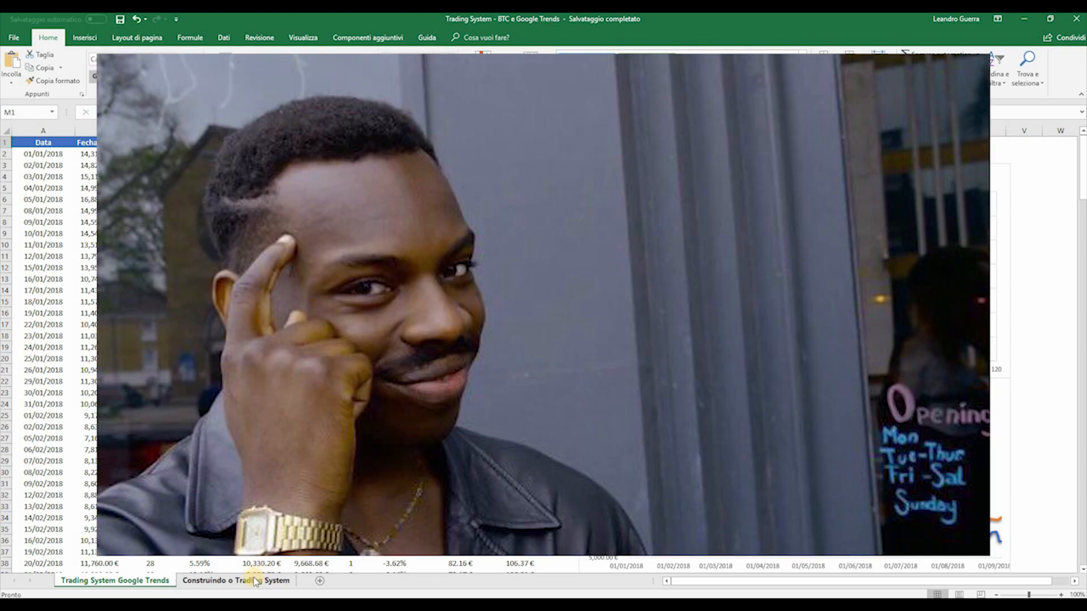
Compare the Construindo o Trading System sheet with the finished Trading System Google Trends sheet, ending on the former
click(256, 582)
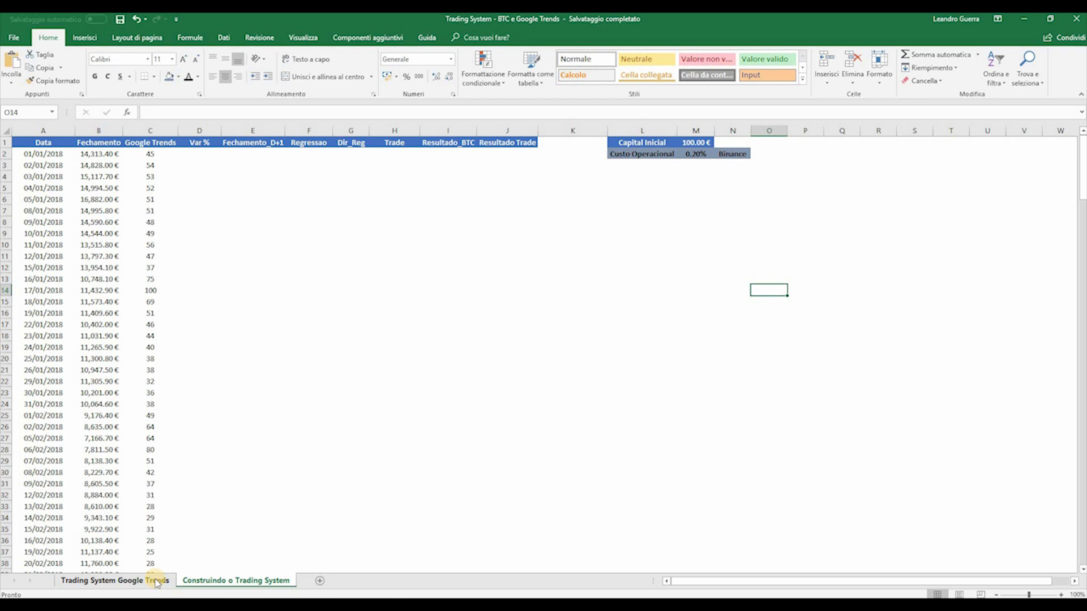
click(78, 581)
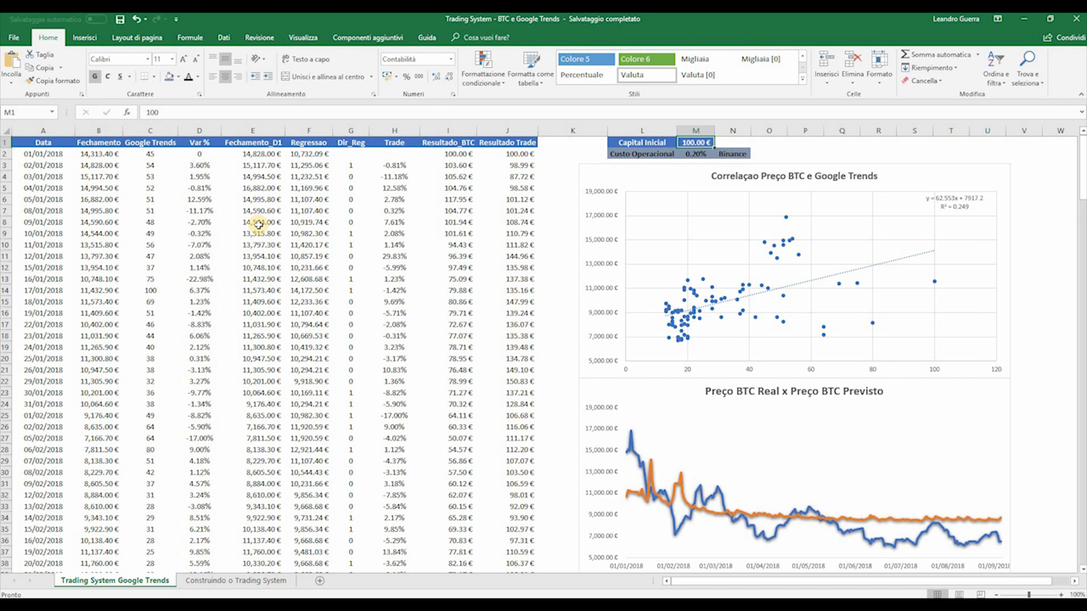
click(233, 581)
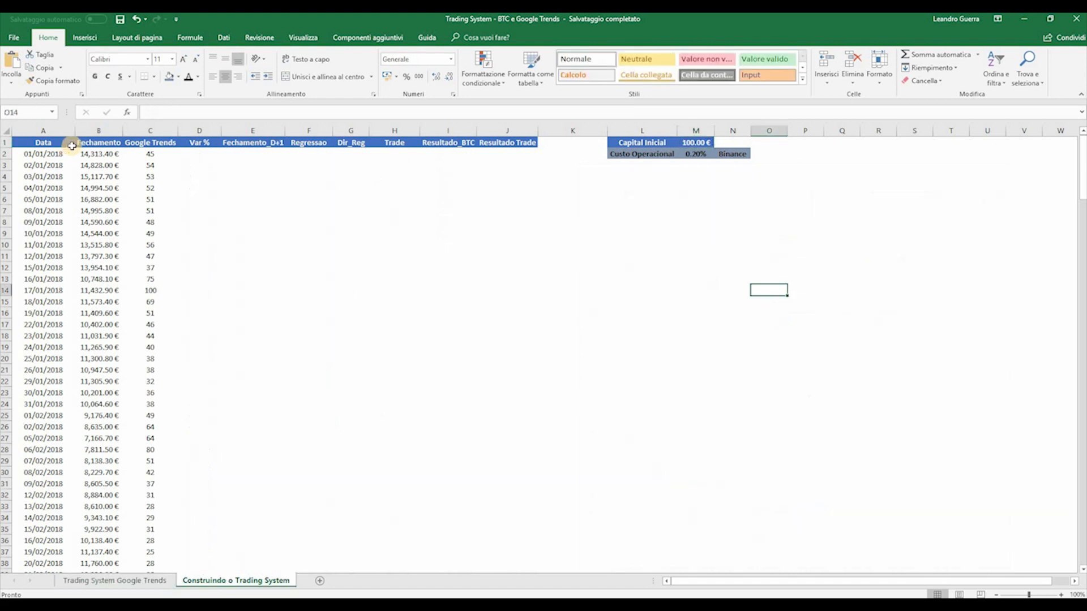
Enter 0 as the first Var % value in cell D2
click(194, 152)
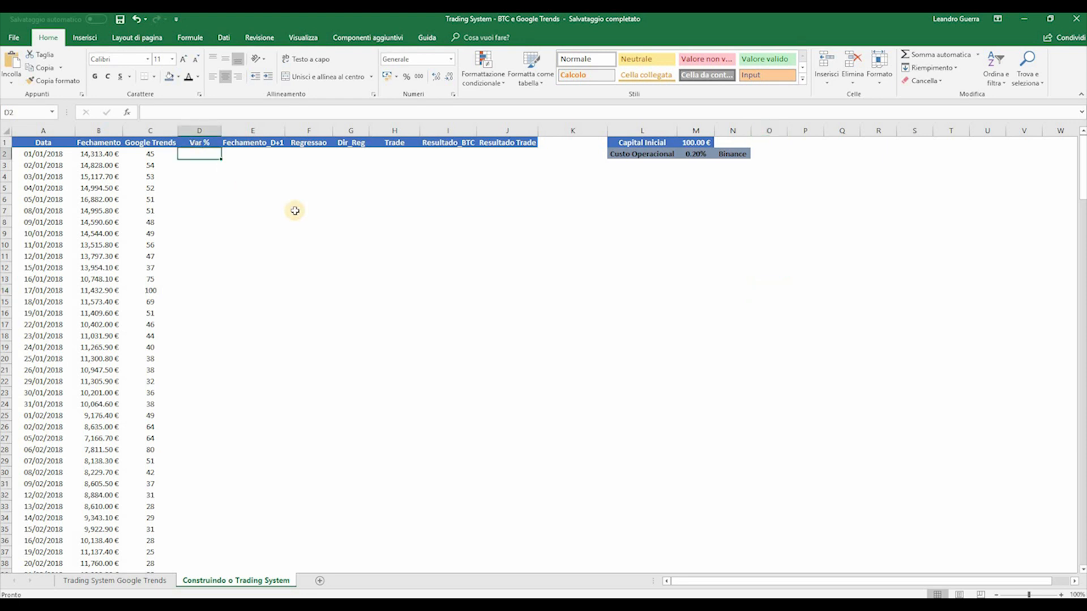
text(0)
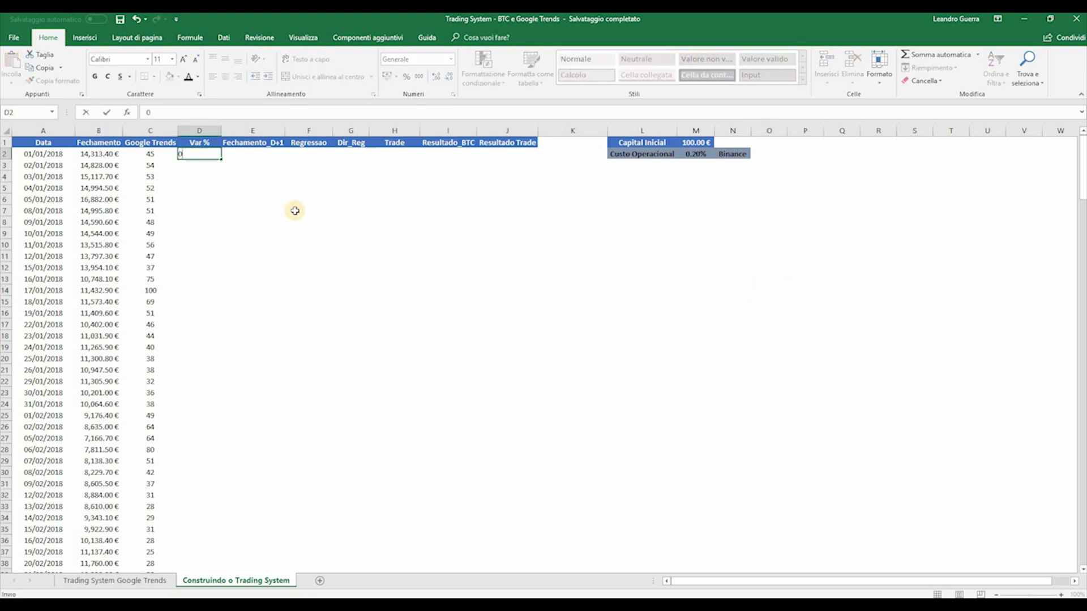
key(Return)
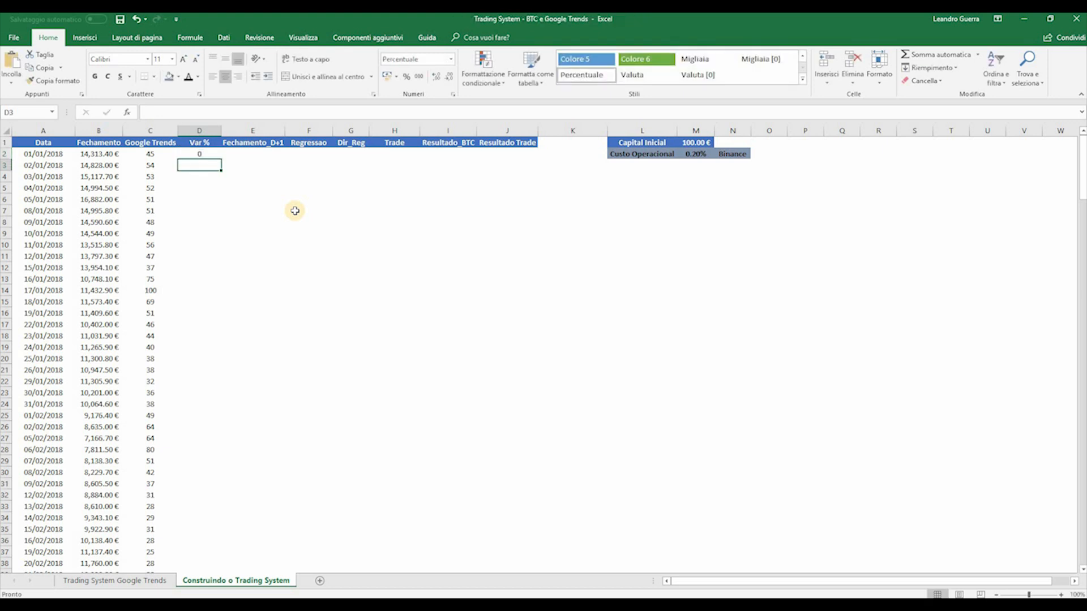
Enter the daily price variation formula =B3/B2-1 in cell D3 of the Var % column
text(=)
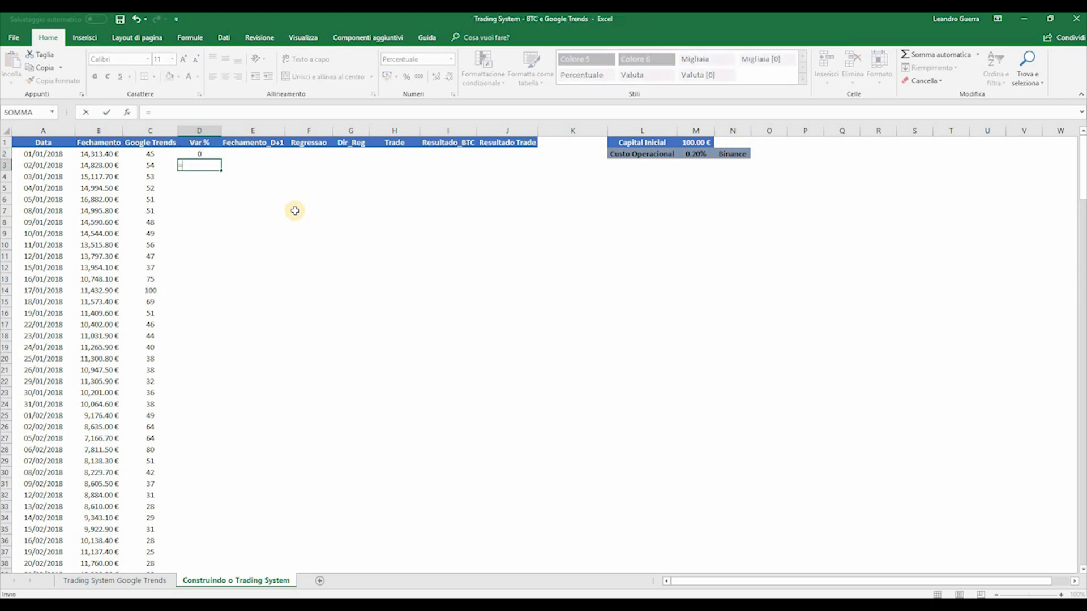
key(Left)
key(Left)
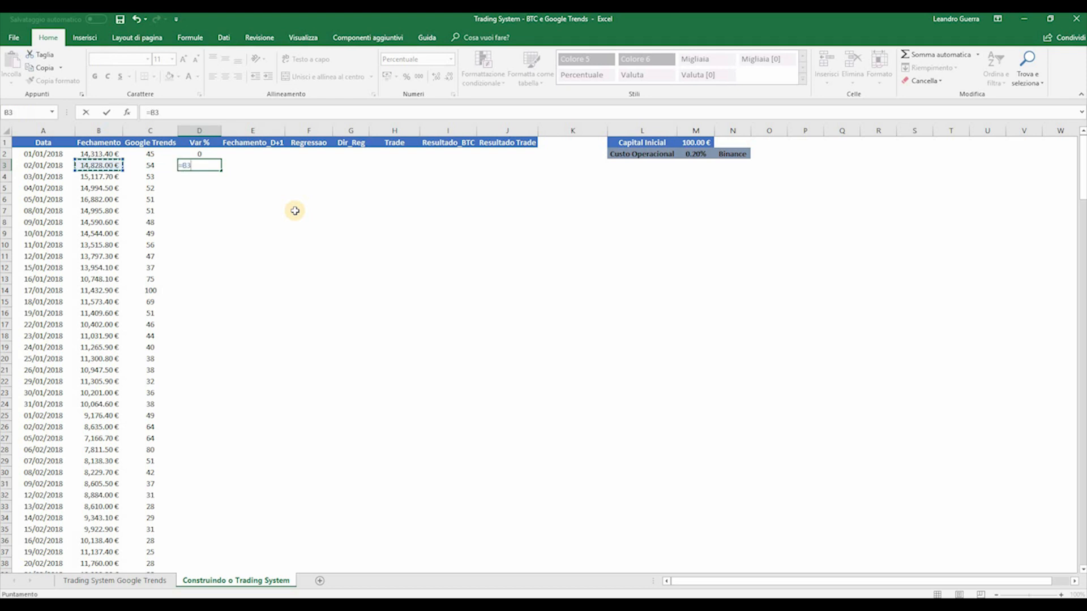
text(/)
key(Up)
key(Left)
key(Left)
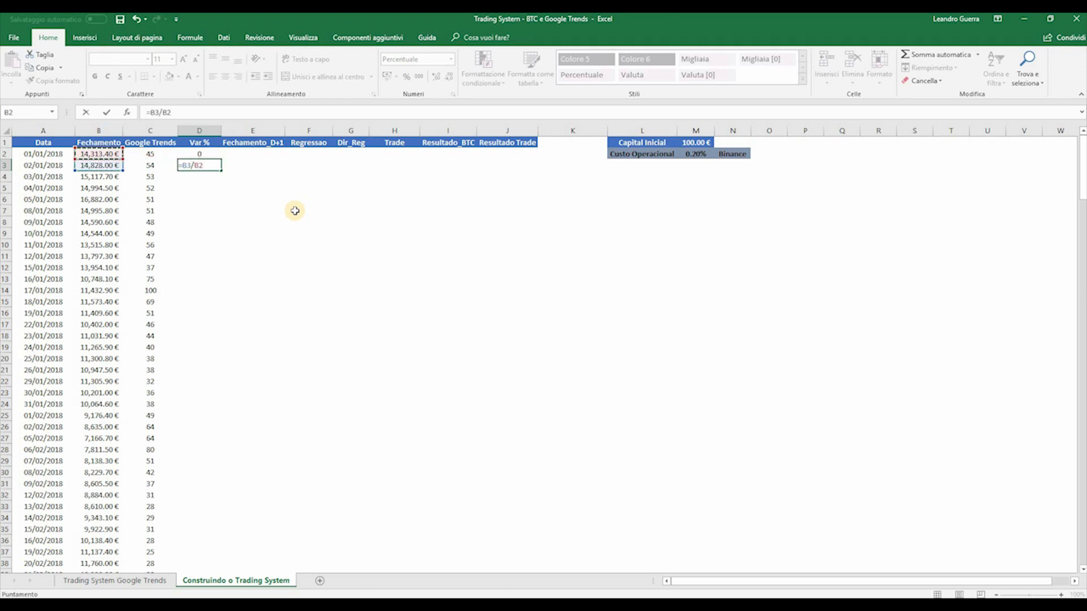
text(-1)
key(Return)
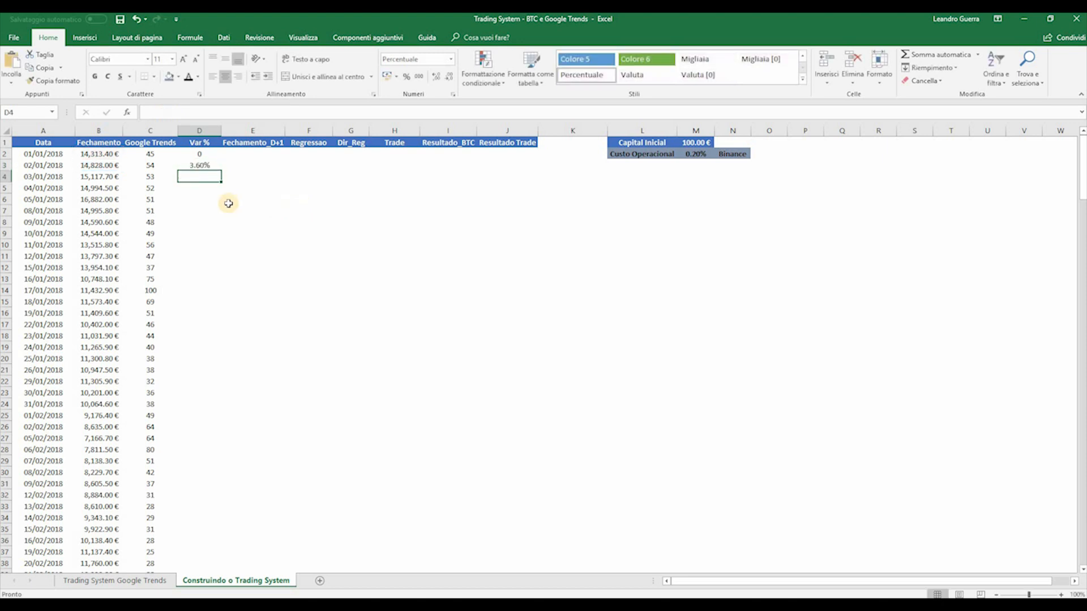
Copy the percentage formatting of cell D3 onto cell D2
click(204, 164)
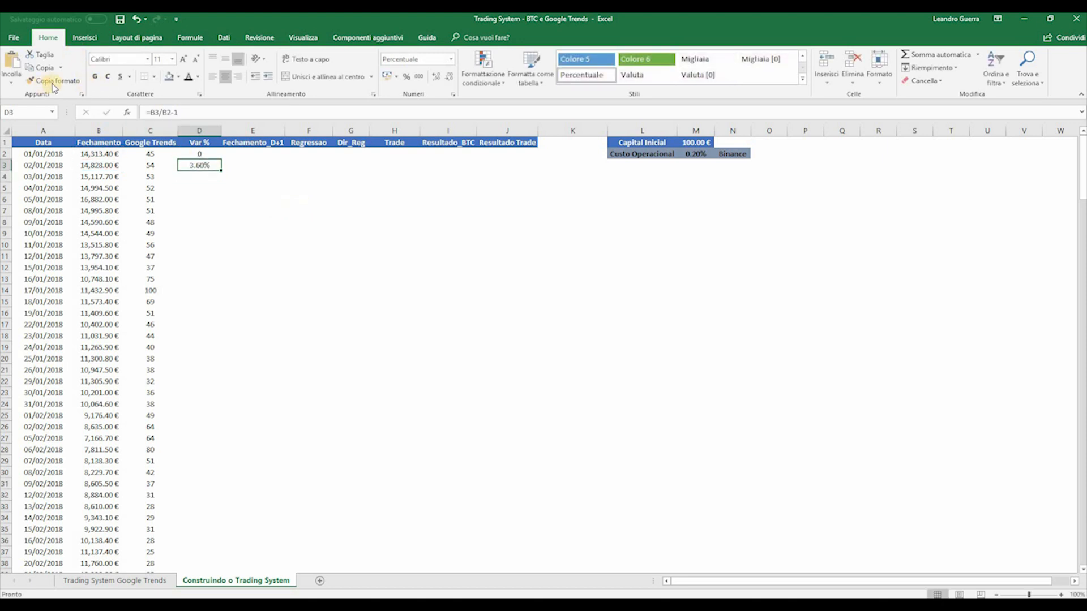
click(73, 81)
click(217, 156)
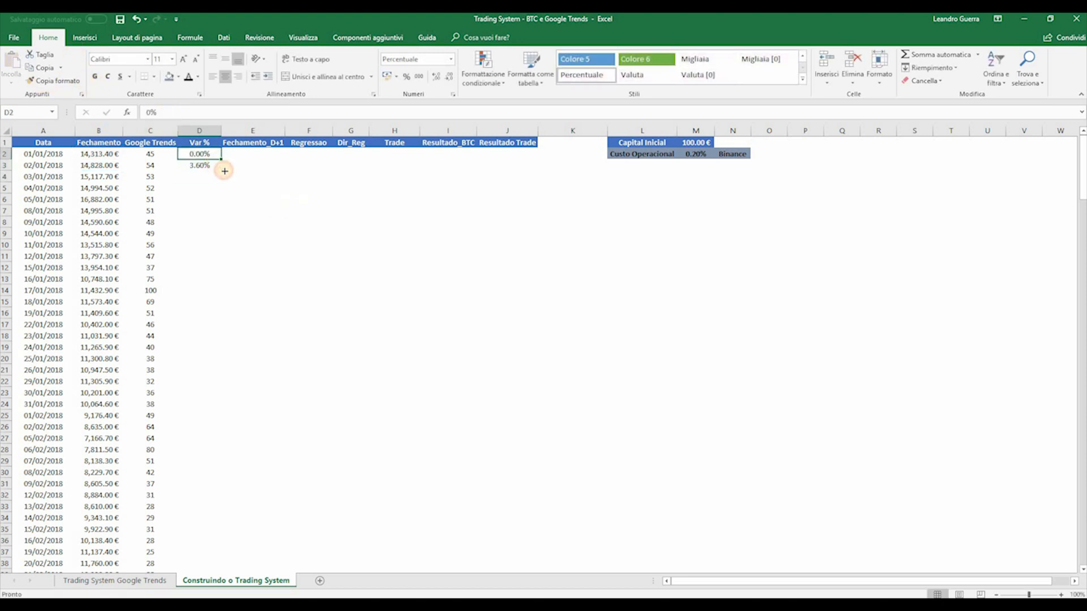
Fill the D3 variation formula down the Var % column to the last data row and check the end of the data
click(219, 164)
key(ctrl+shift+Down)
key(ctrl+d)
click(170, 214)
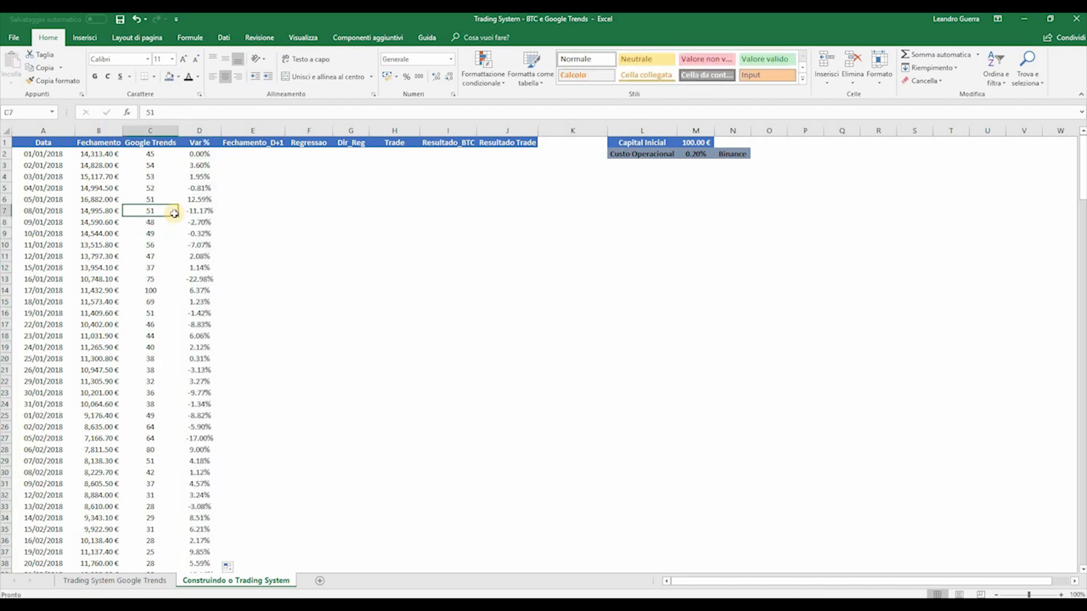
key(ctrl+Down)
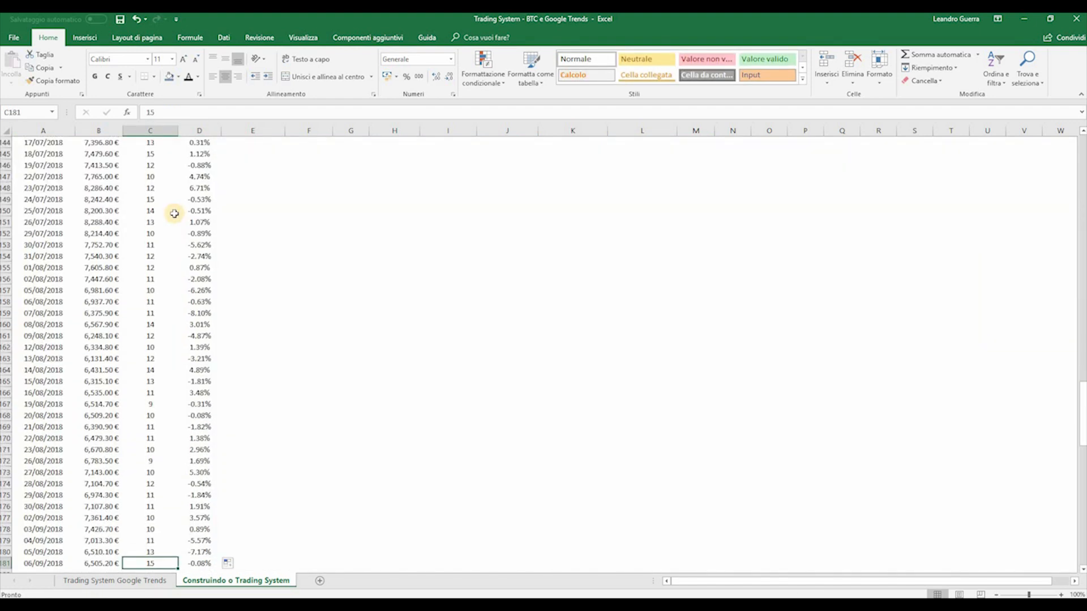
key(ctrl+Up)
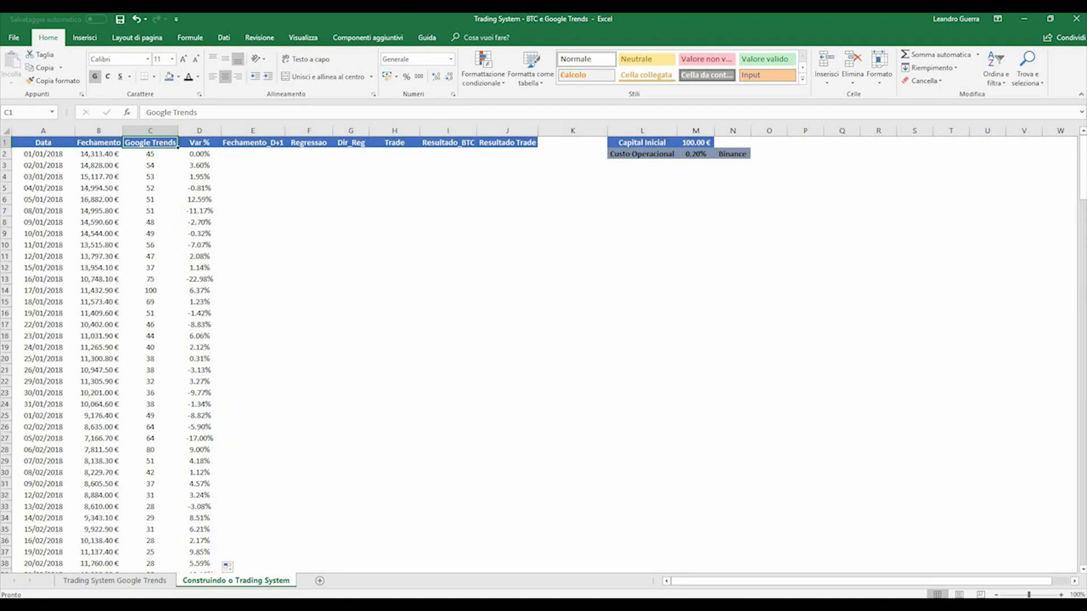
Switch to Google Trends in the browser and look at the Bitcoin date range and the interest-over-time download option
click(297, 575)
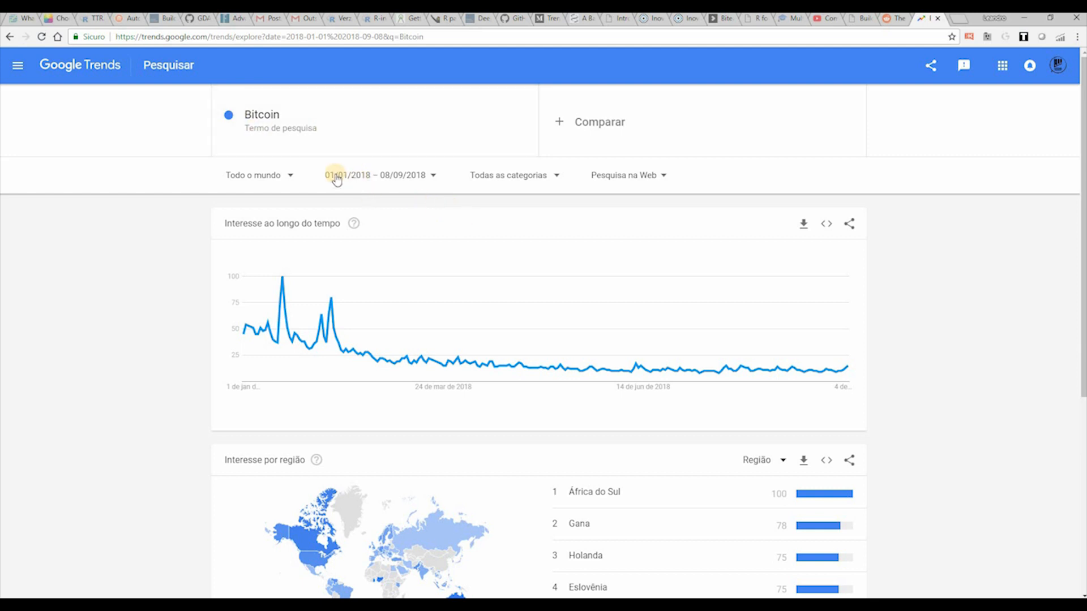
click(805, 223)
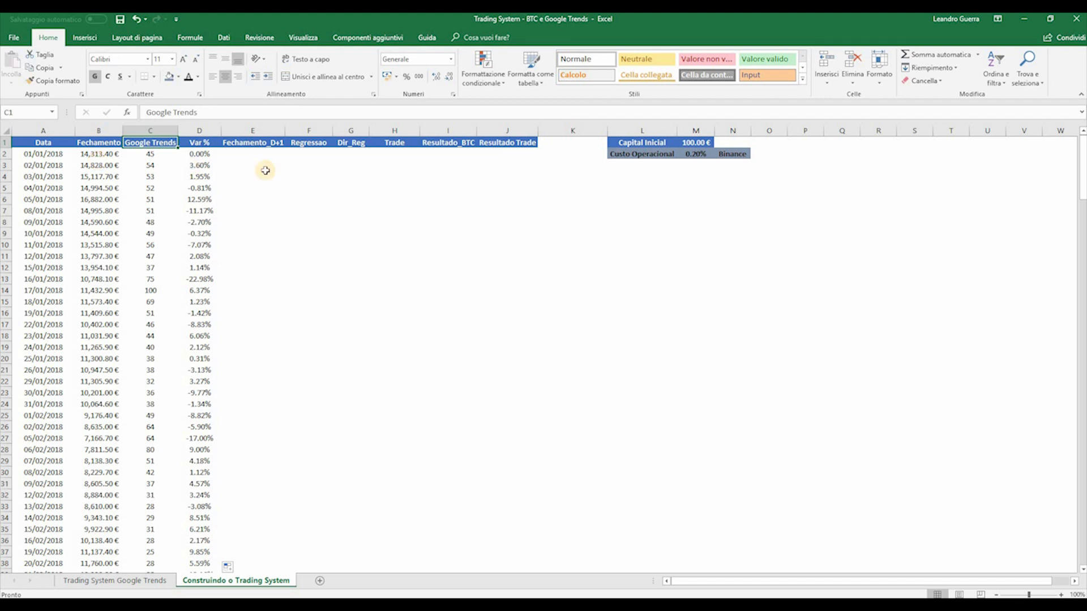
Back in Excel, enter =B3 in cell E2 under Fechamento_D+1 and fill the formula down to the last data row
click(226, 176)
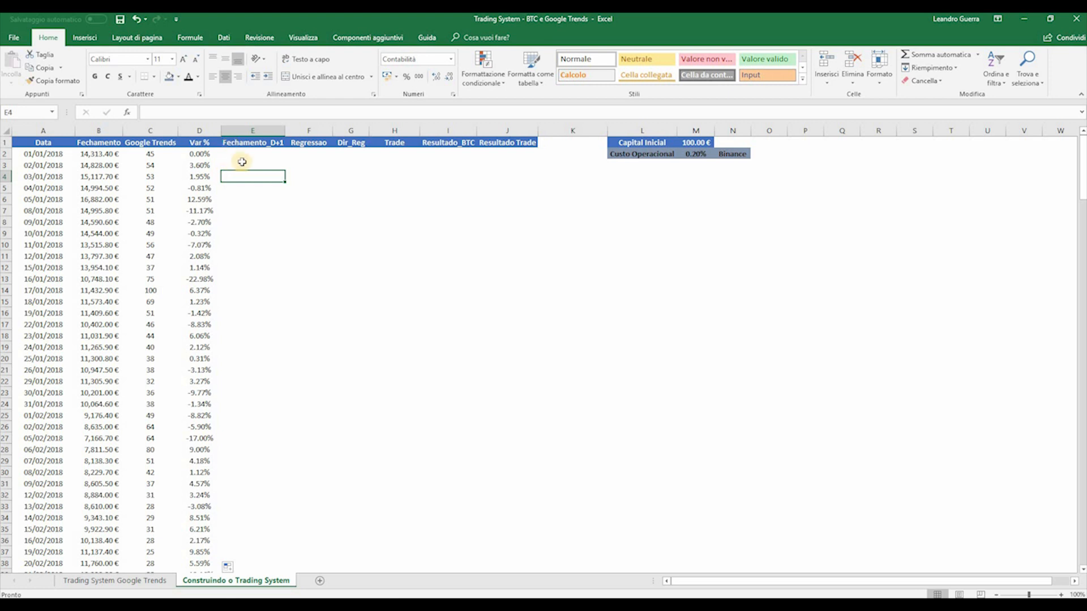
click(242, 154)
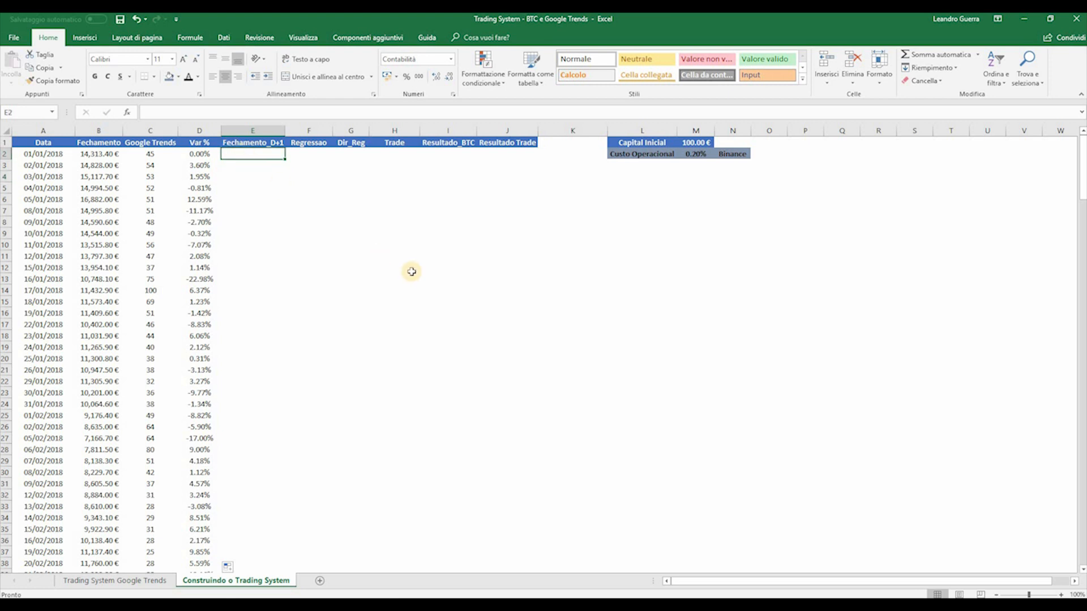
text(=)
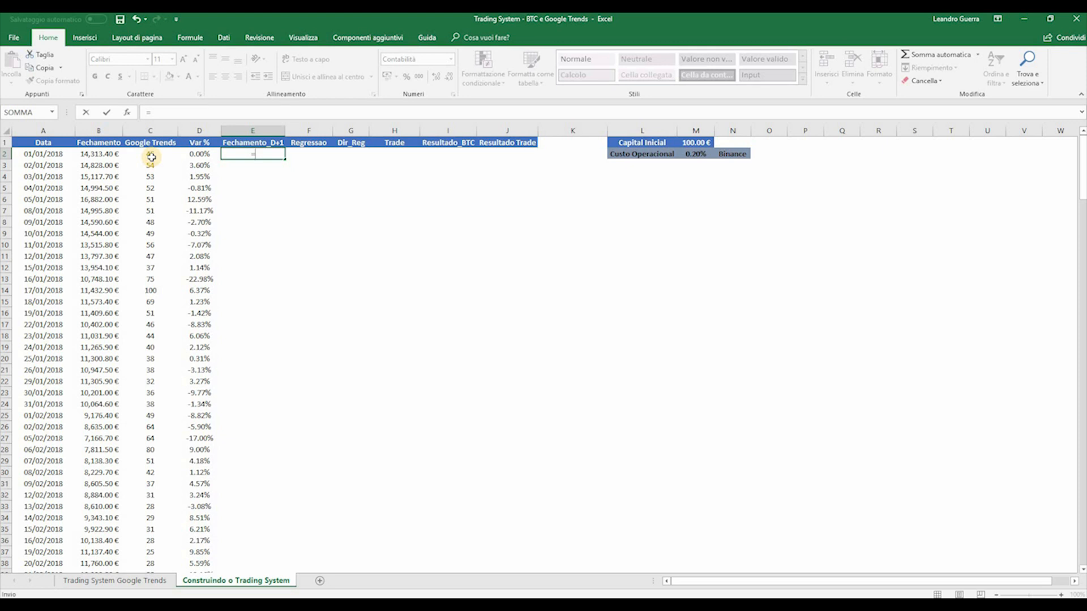
click(102, 165)
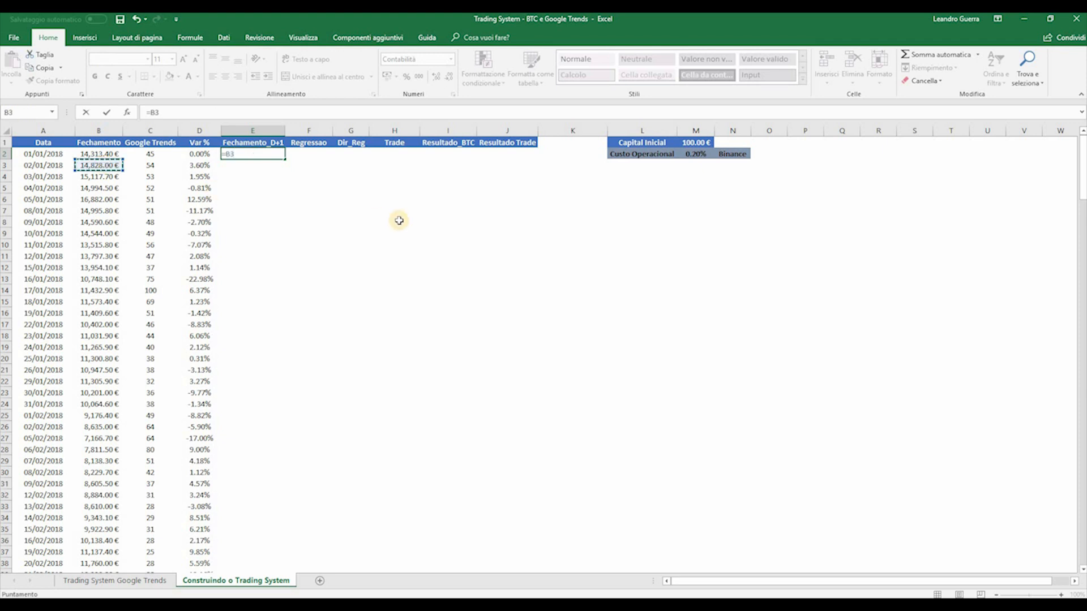
key(Return)
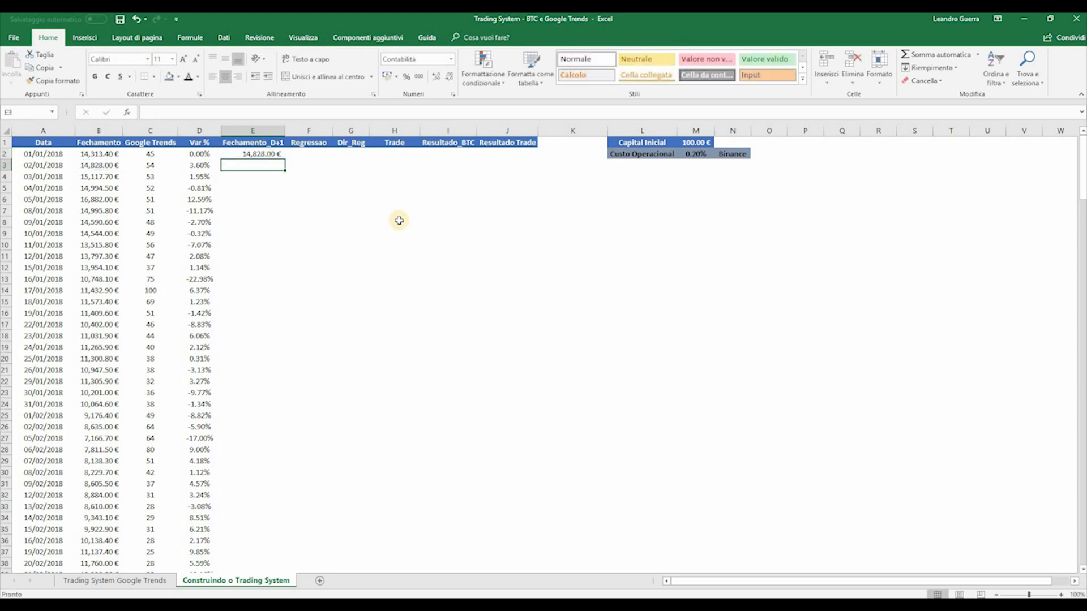
click(269, 153)
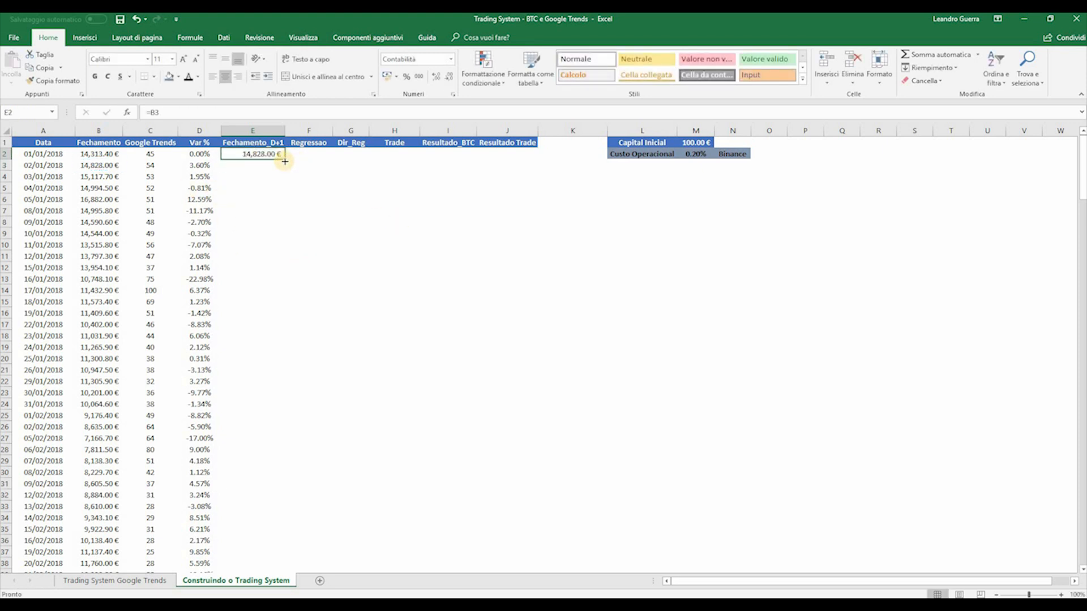
double_click(285, 161)
click(206, 211)
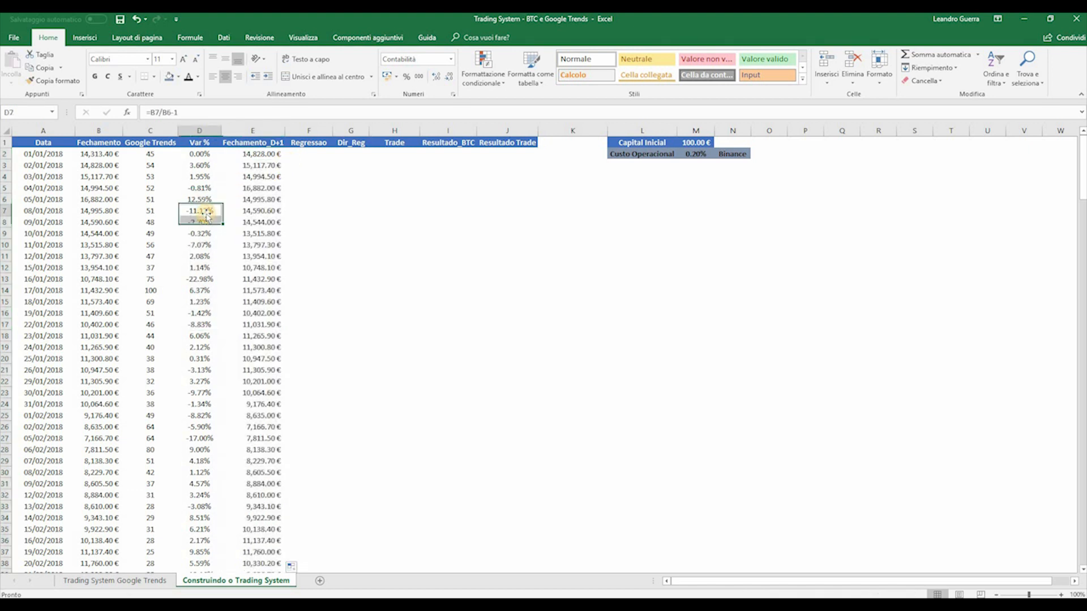
Examine the last rows of the Var % and Fechamento_D+1 columns, then return to the header row at Regressao
key(Right)
key(ctrl+Down)
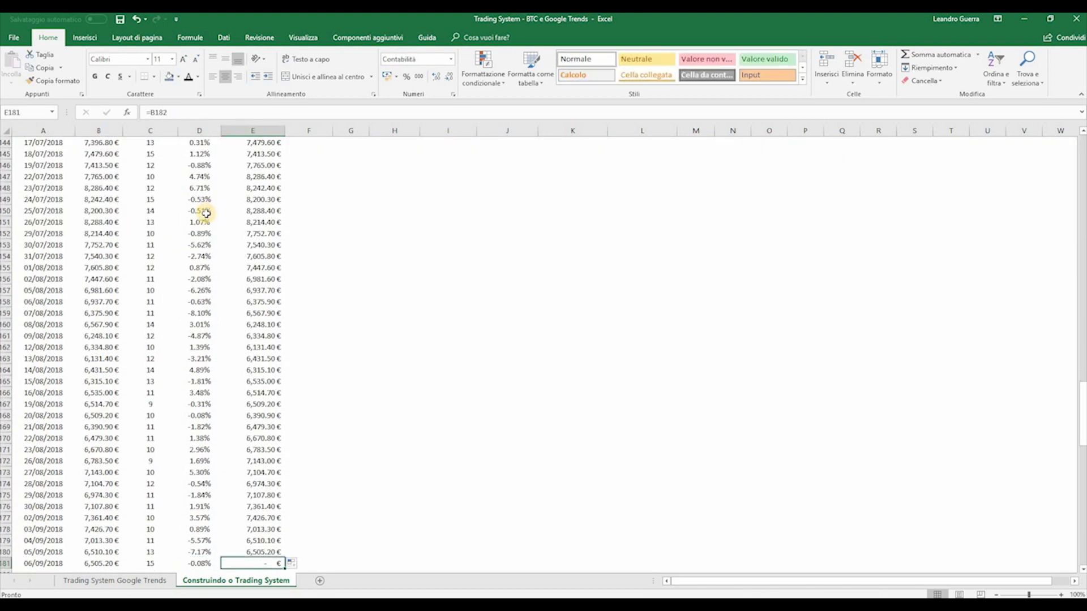
key(Down)
key(Up)
key(Left)
key(Left)
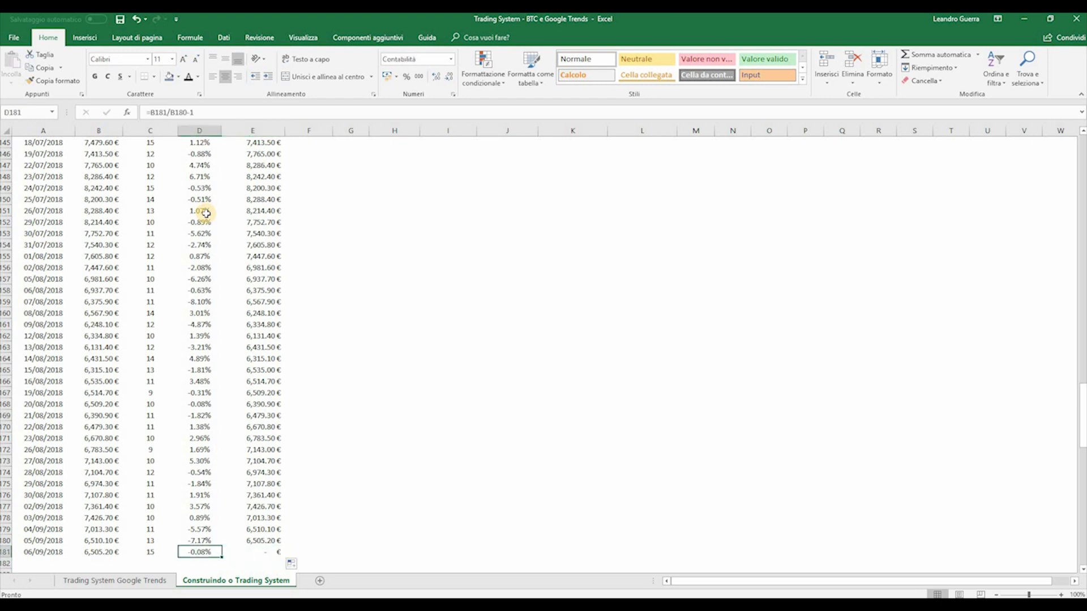
key(Right)
key(Right)
key(Left)
key(Down)
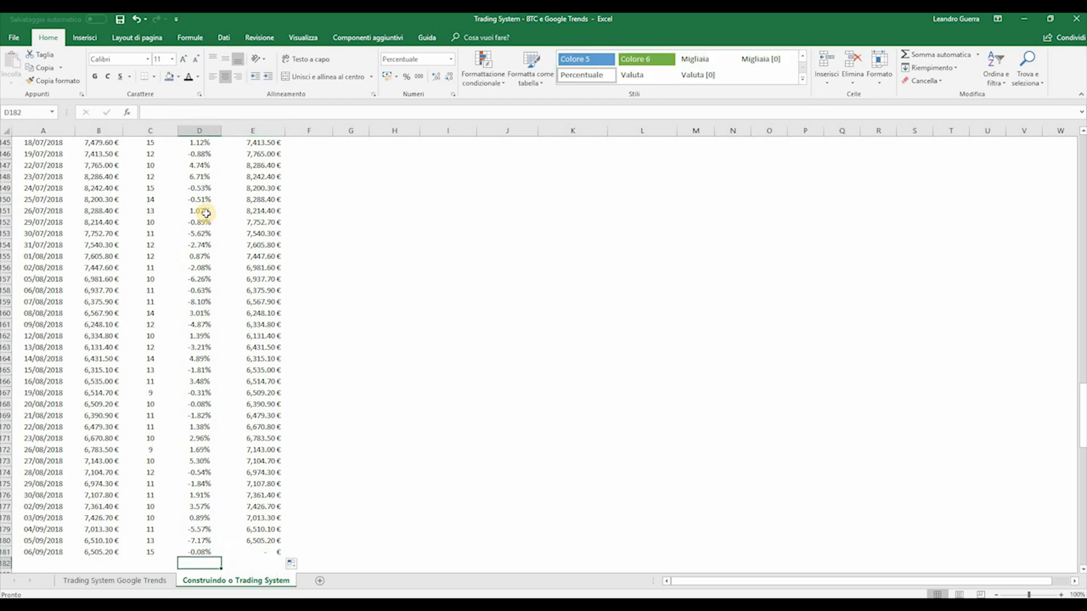
key(Right)
key(Up)
key(ctrl+Up)
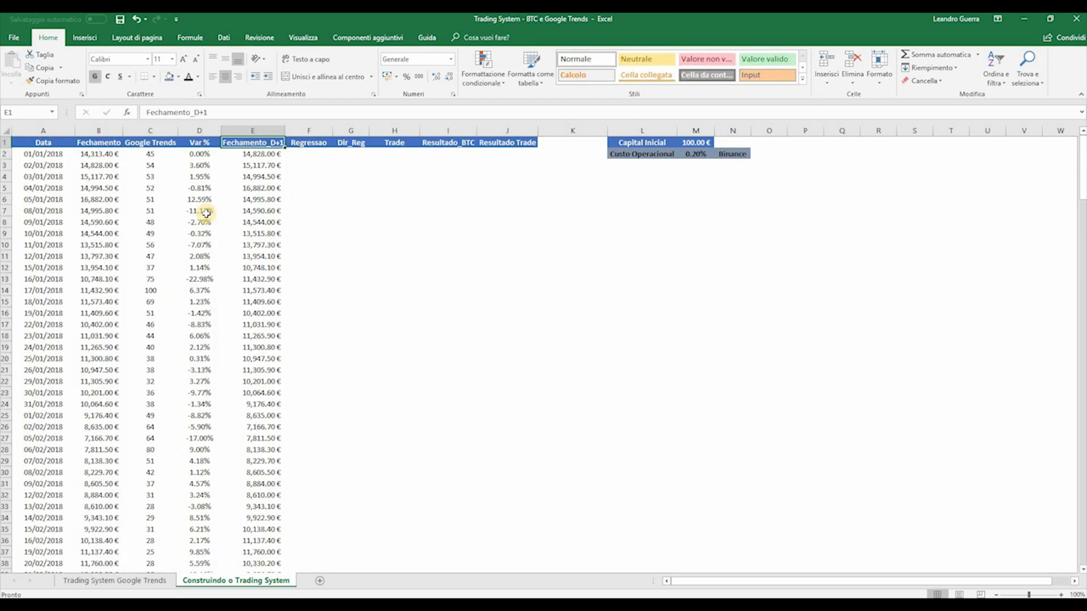
key(Right)
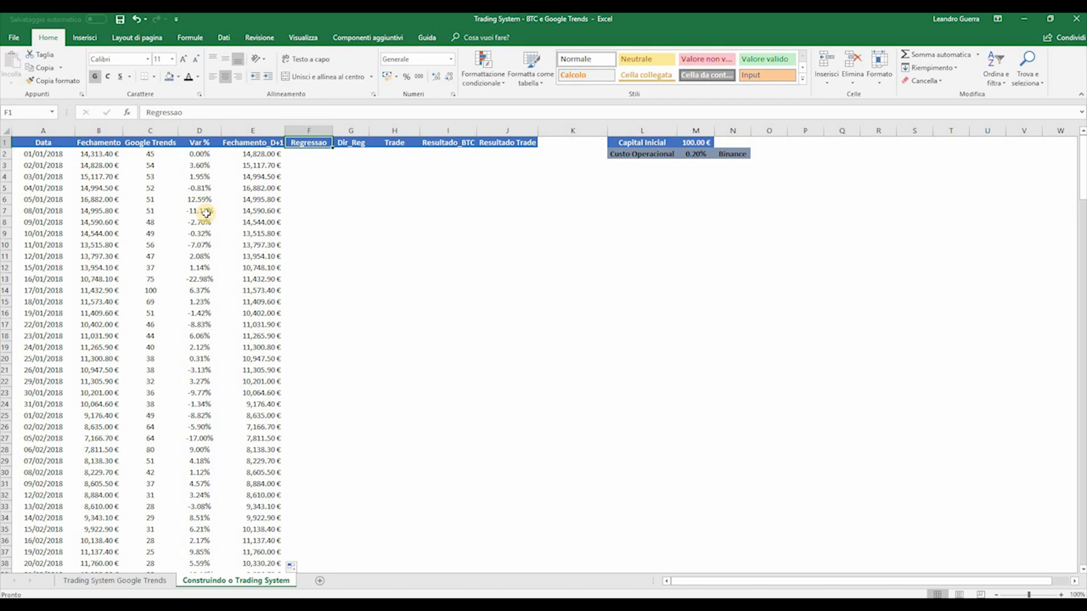
Check the finished Trading System Google Trends sheet, and on Construindo o Trading System move the Var % column between Fechamento_D+1 and Regressao
click(140, 586)
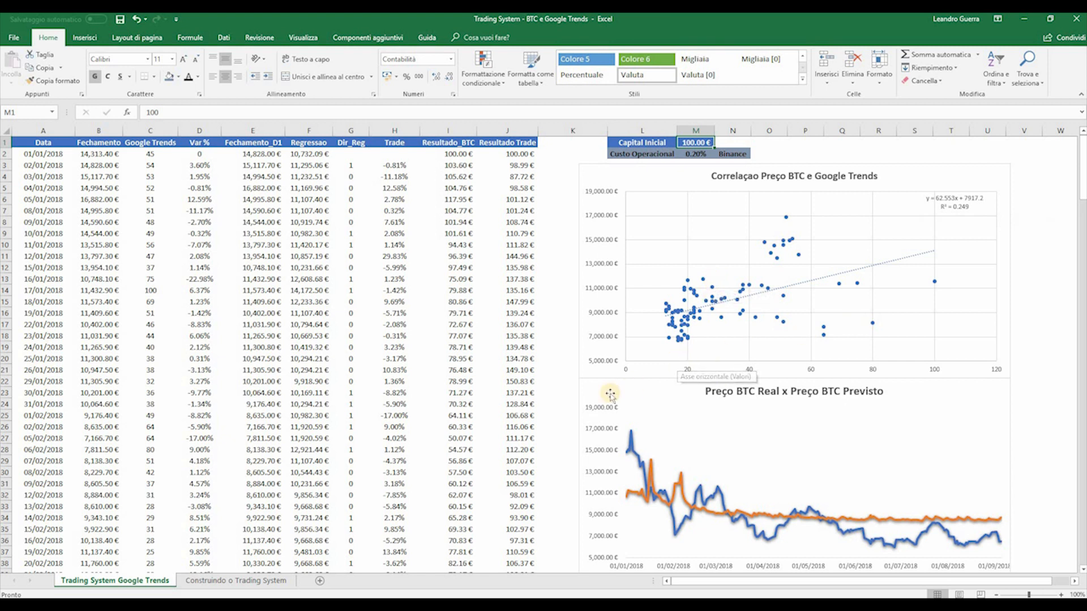
click(258, 582)
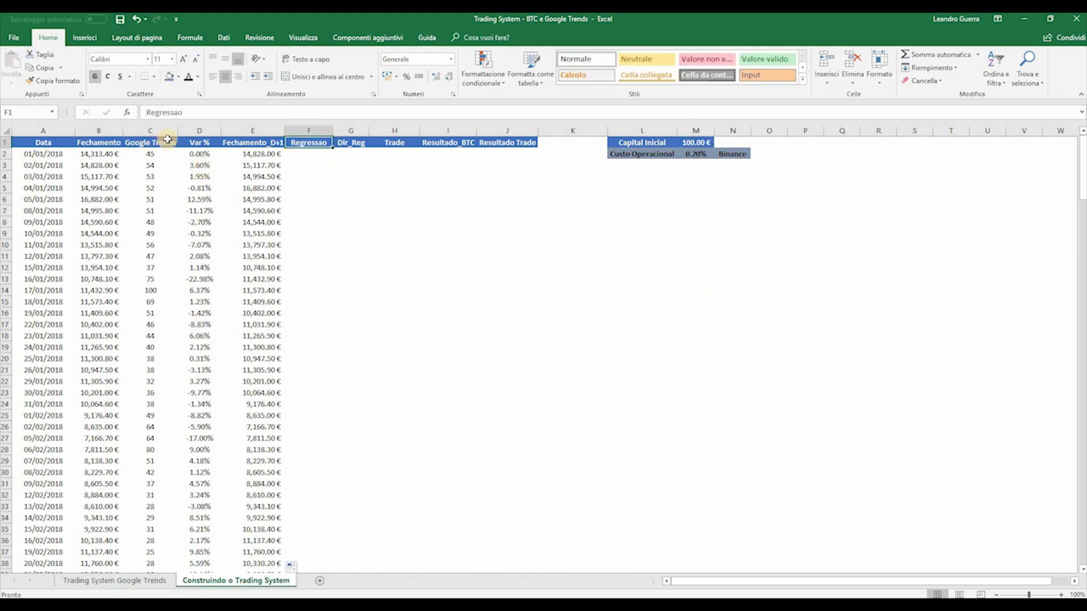
right_click(194, 131)
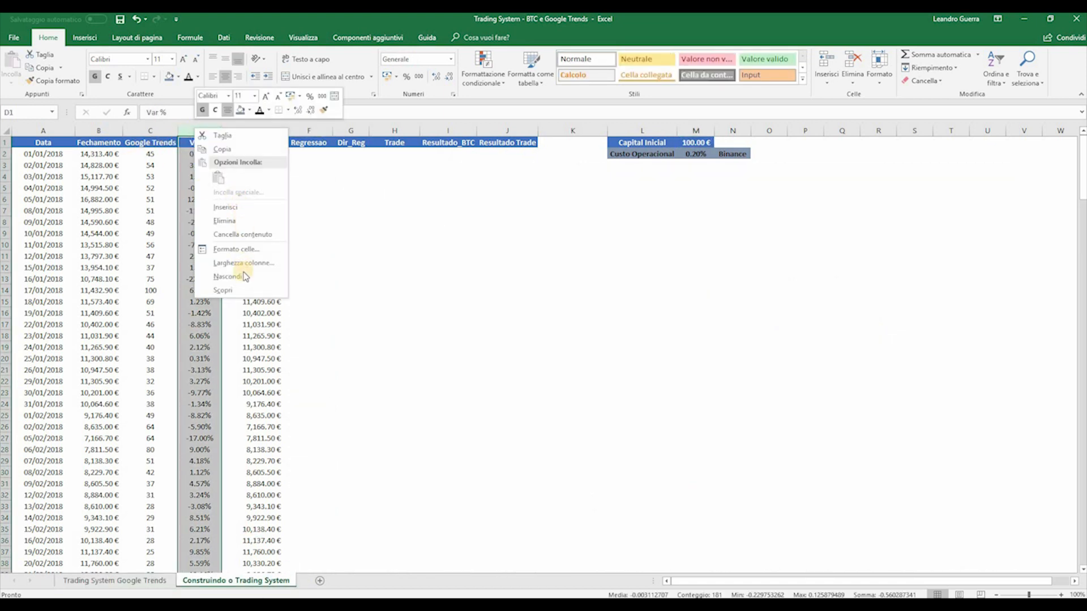
click(292, 130)
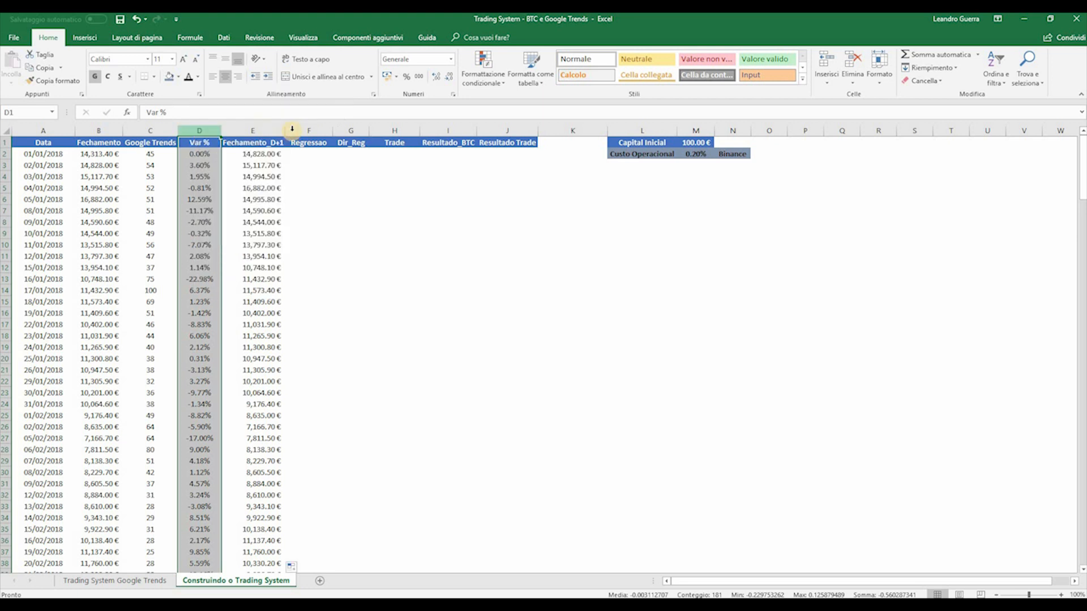
key(ctrl+c)
right_click(292, 130)
click(345, 209)
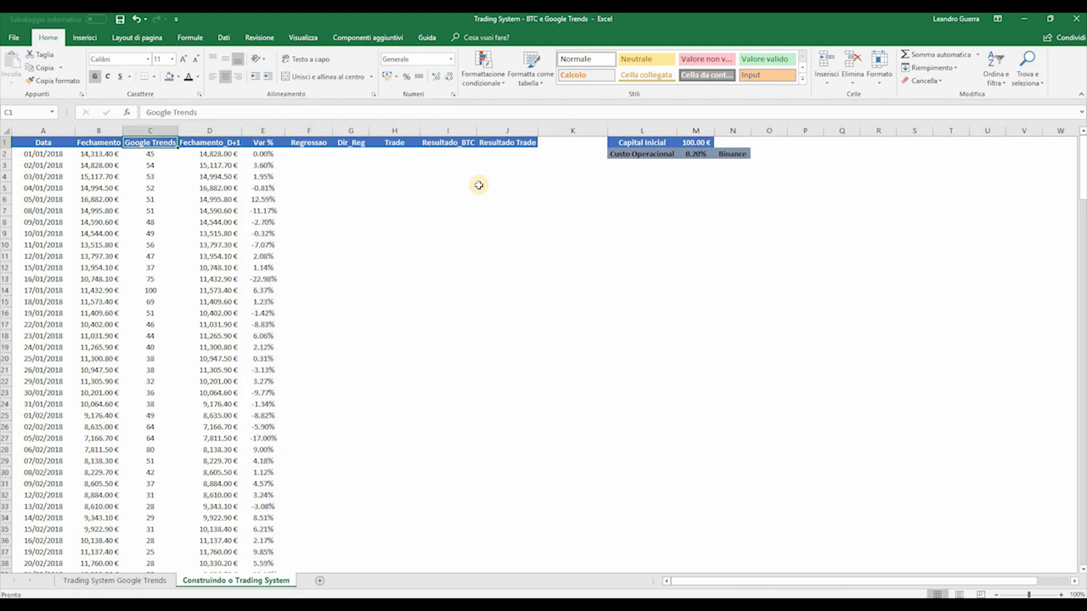
Insert a markers-only scatter chart of Google Trends and Fechamento_D+1 down to row 90, placed and enlarged beneath the Capital Inicial cells
key(shift+Right)
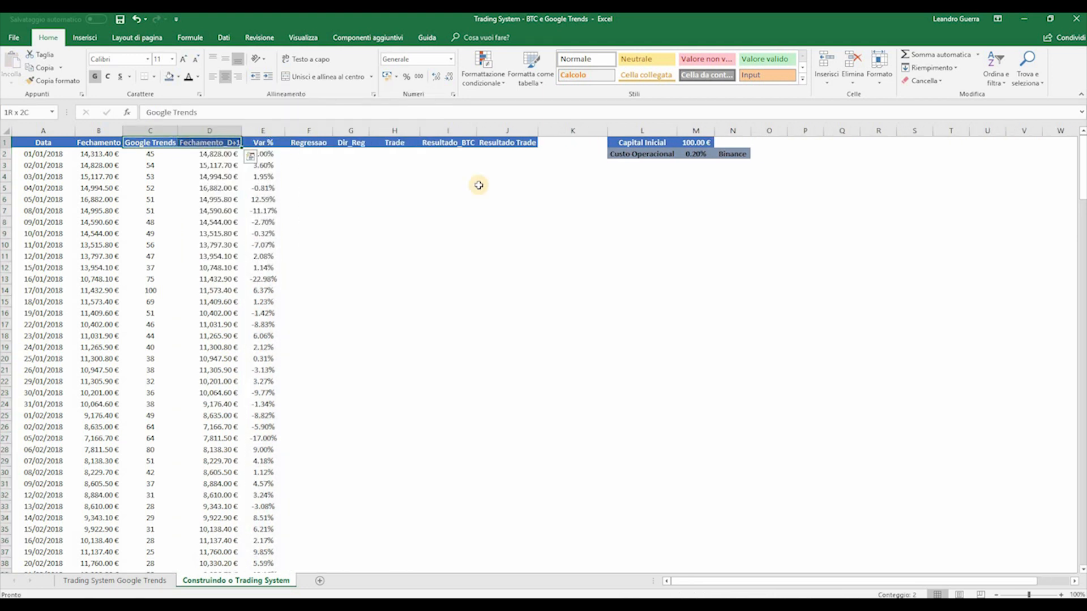
key(shift+Down)
key(shift+Down)
key(shift+Down)
key(shift+Down)
key(shift+Down)
key(shift+Down)
key(shift+Down)
key(shift+Down)
key(shift+Down)
key(shift+Down)
key(shift+Down)
key(shift+Down)
key(shift+Down)
key(shift+Down)
key(shift+Down)
key(shift+Down)
key(shift+Down)
key(shift+Down)
key(shift+Down)
key(shift+Down)
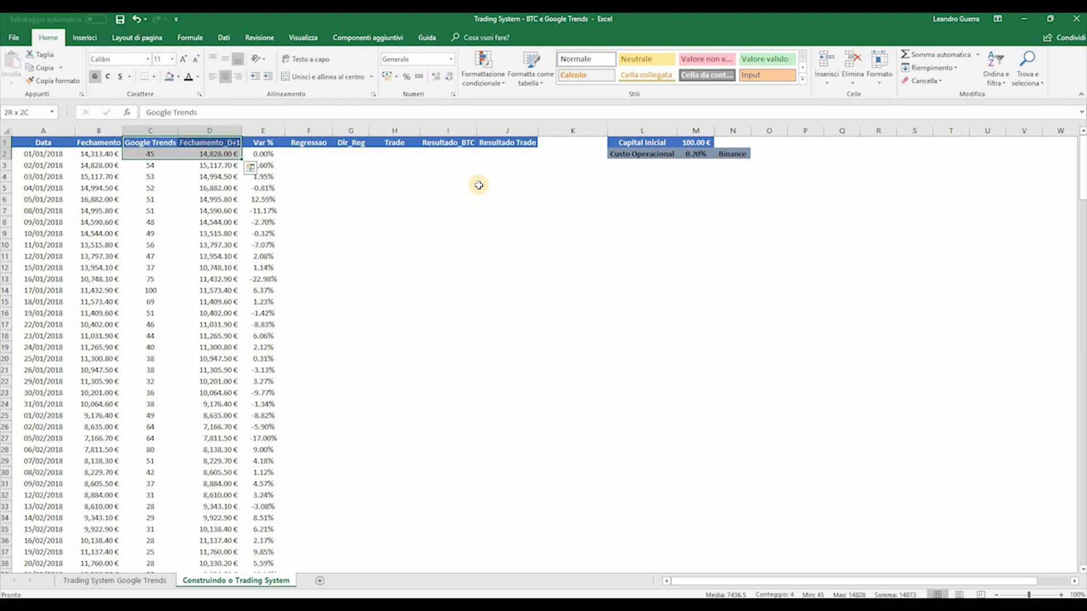
key(shift+Down)
key(shift+Down)
key(shift+Down)
key(shift+Down)
key(shift+Down)
key(shift+Down)
key(shift+Down)
key(shift+Down)
key(shift+Down)
key(shift+Down)
key(shift+Down)
key(shift+Down)
key(shift+Down)
key(shift+Down)
key(shift+Down)
key(shift+Down)
key(shift+Down)
key(shift+Down)
key(shift+Down)
key(shift+Down)
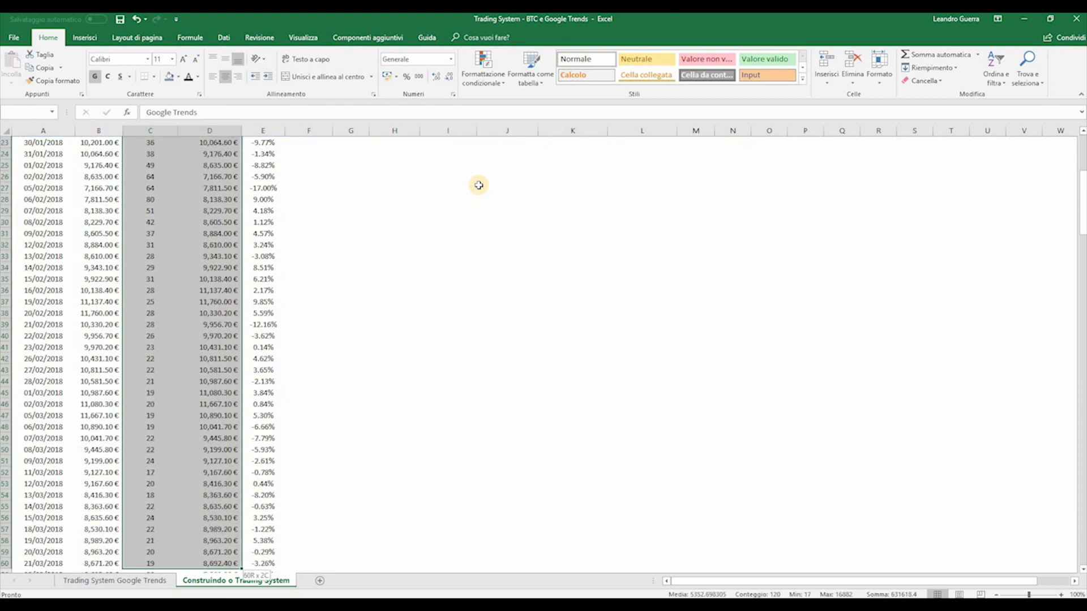
key(shift+Down)
key(shift+Down)
key(shift+Down)
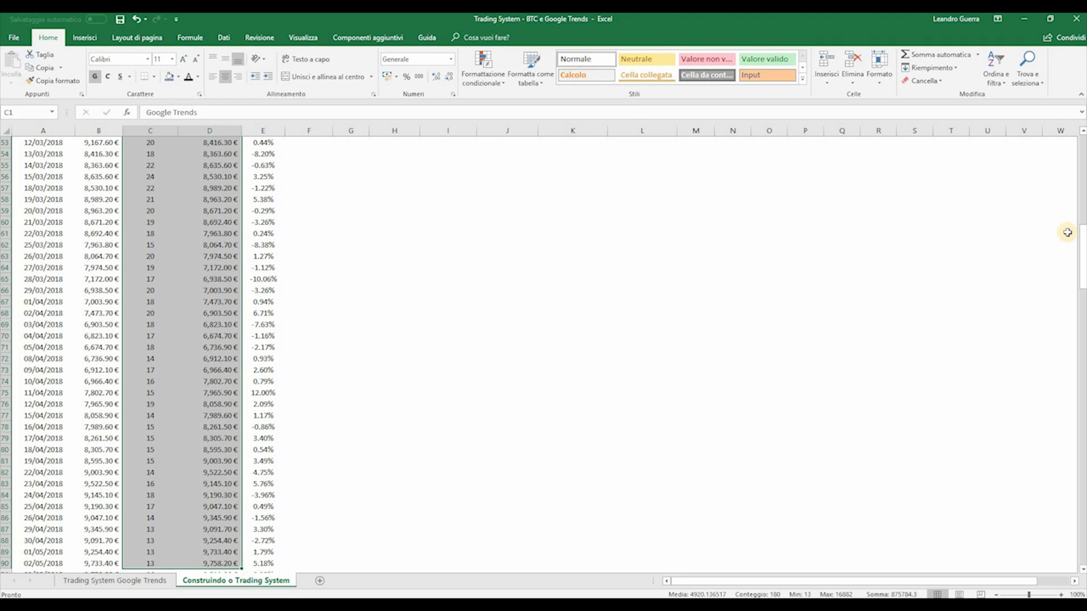
drag(1081, 250, 1082, 135)
click(85, 38)
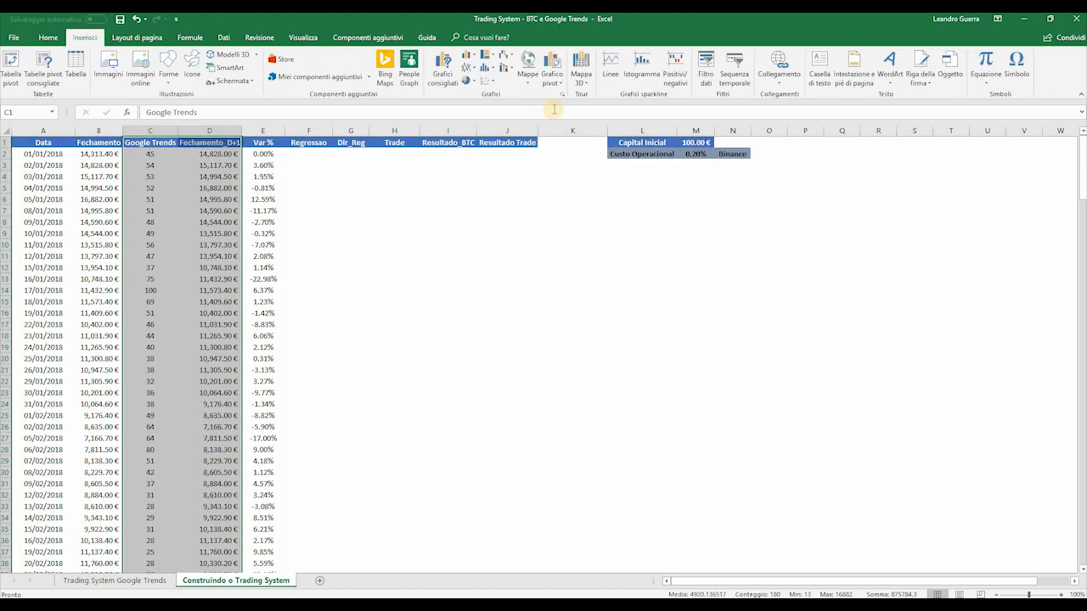
click(492, 82)
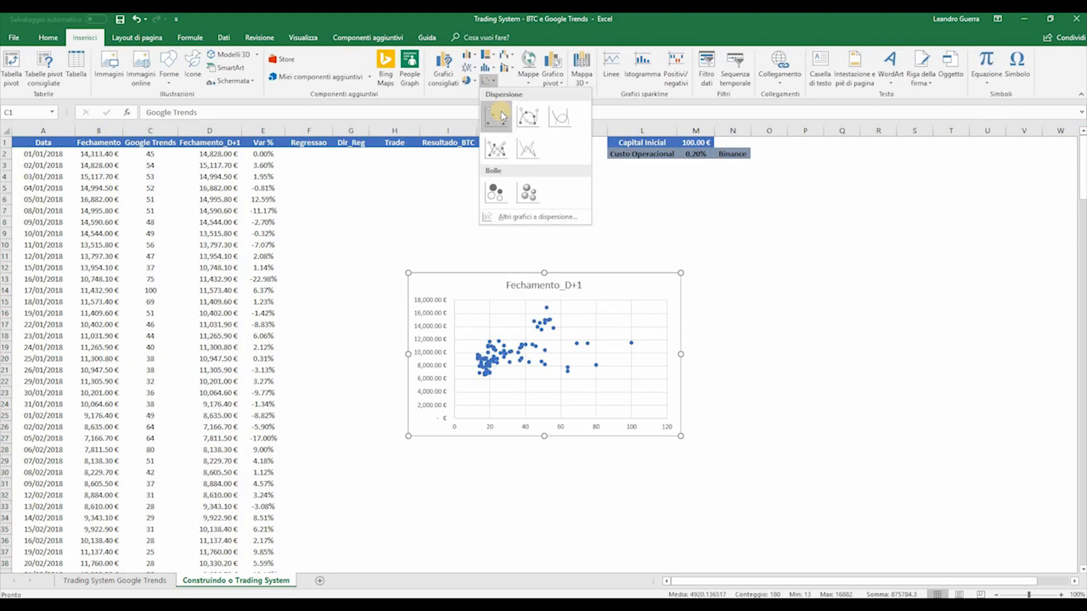
click(499, 116)
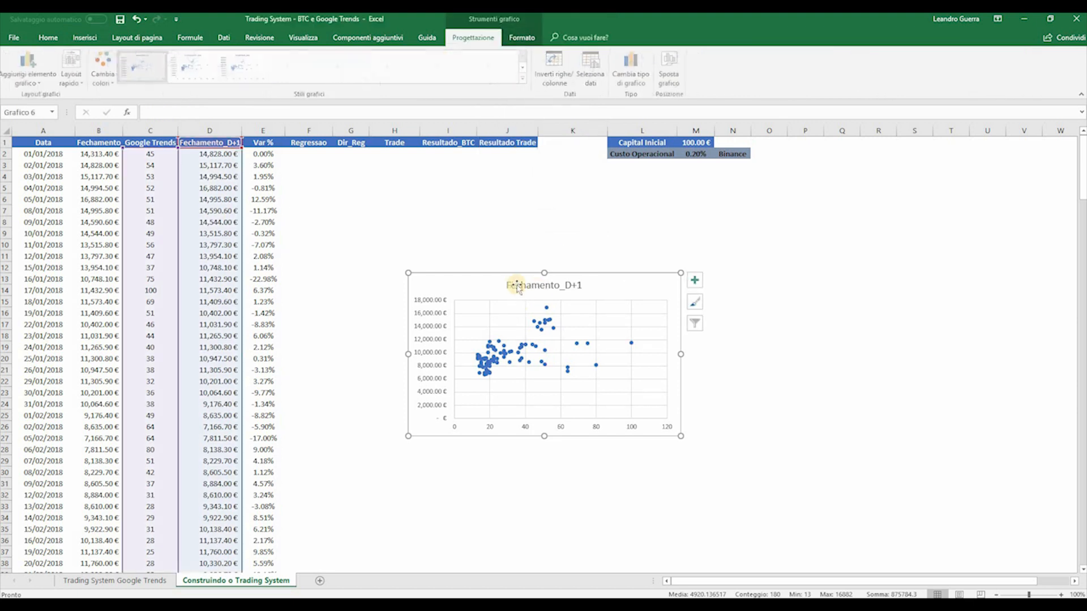
drag(516, 284, 694, 188)
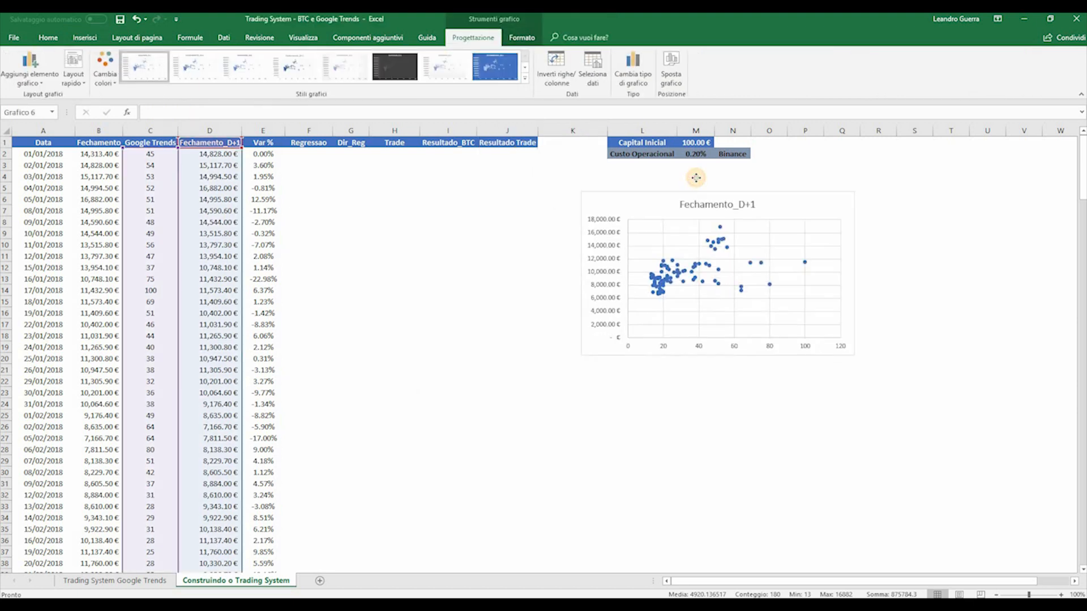
drag(858, 337, 930, 359)
Set the minimum of the scatter chart's vertical axis to 5000
right_click(601, 275)
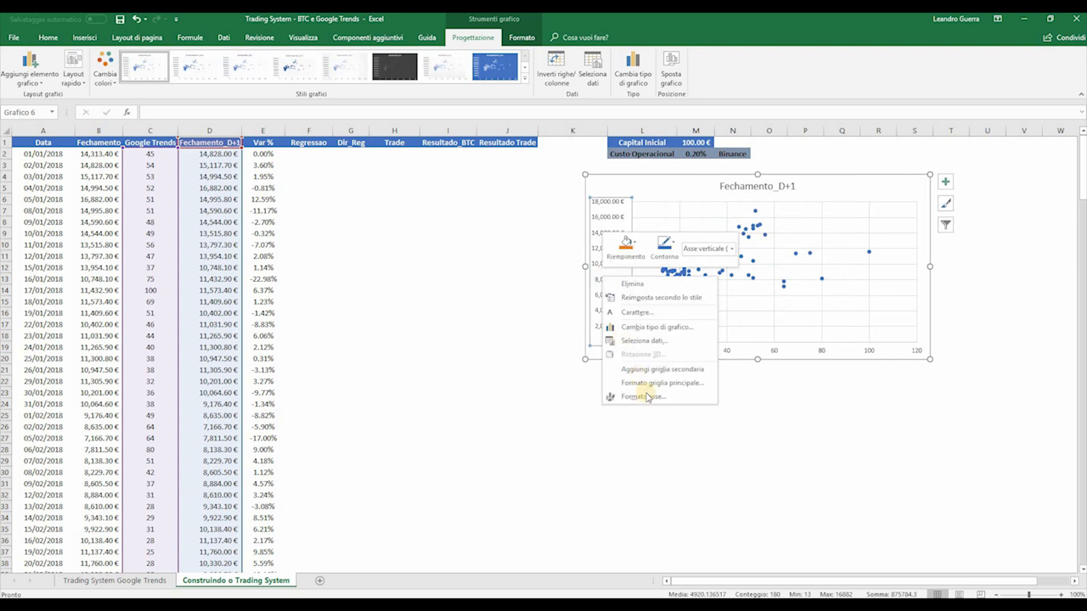
click(648, 397)
click(1012, 229)
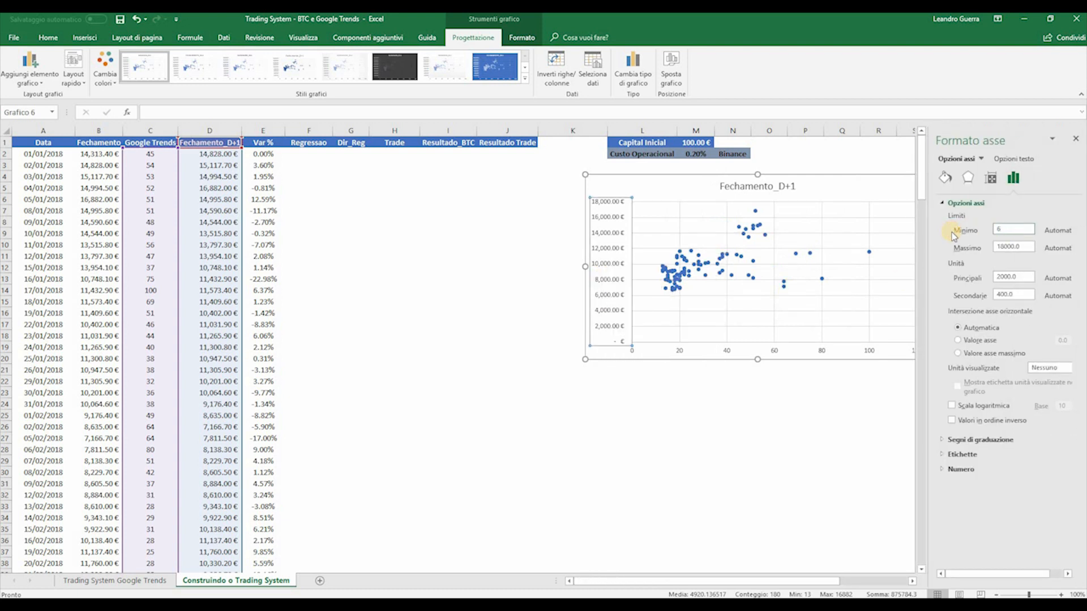
key(Return)
click(1076, 139)
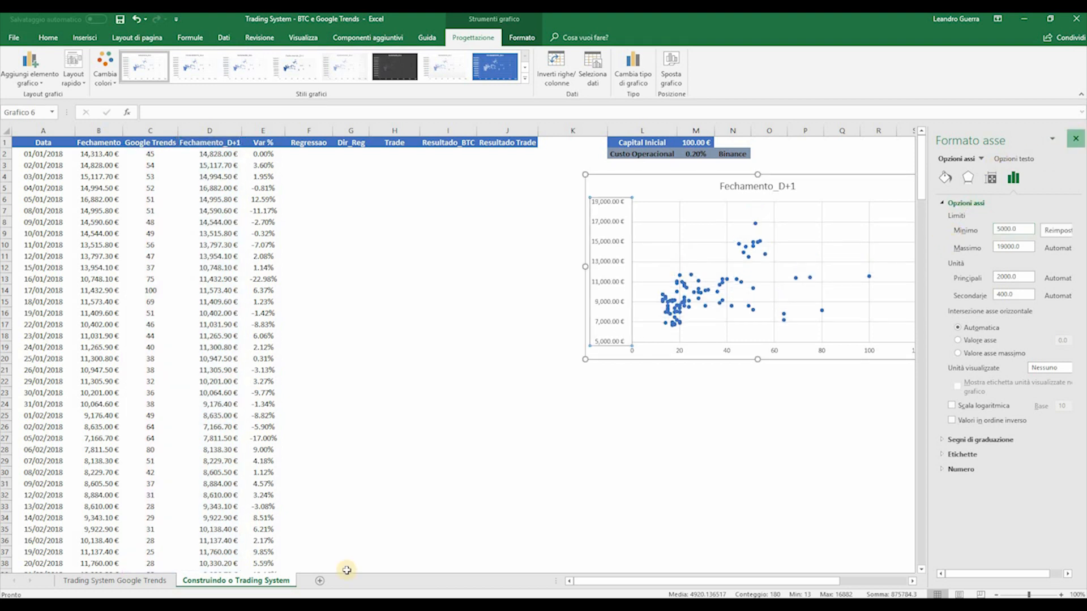
Copy the scatter chart title "Correlaçao Preço BTC e Google Trends" from the finished sheet and use it as the new chart's title
click(135, 581)
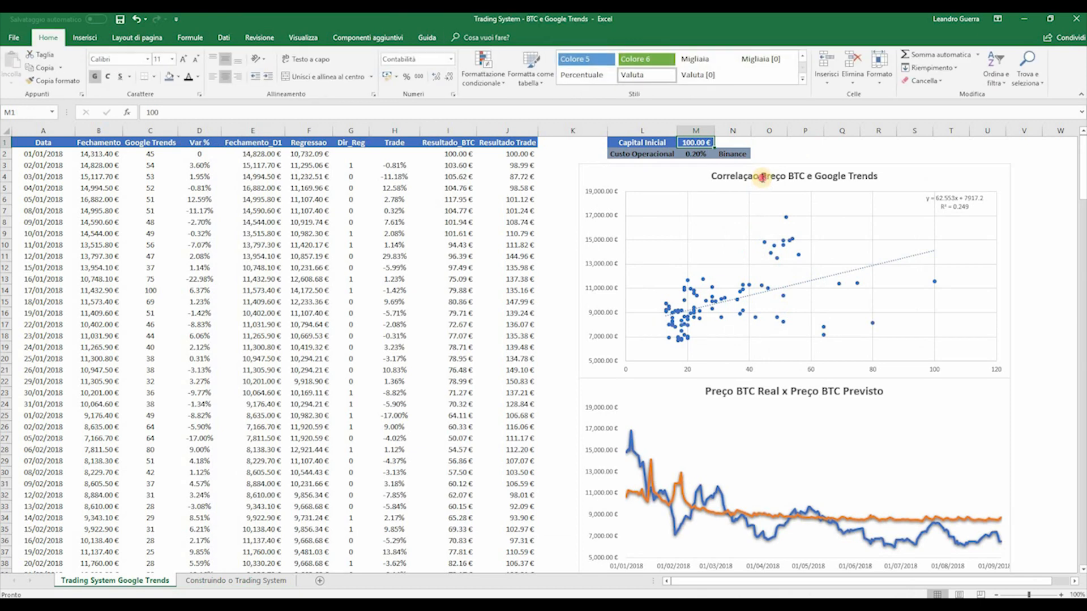
double_click(762, 184)
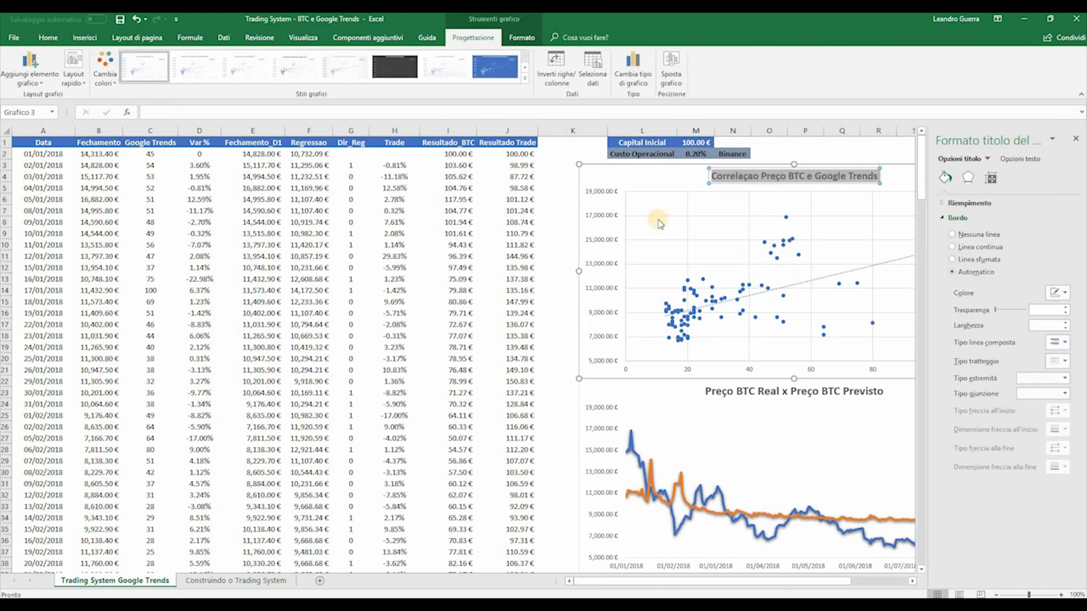
click(548, 254)
click(215, 583)
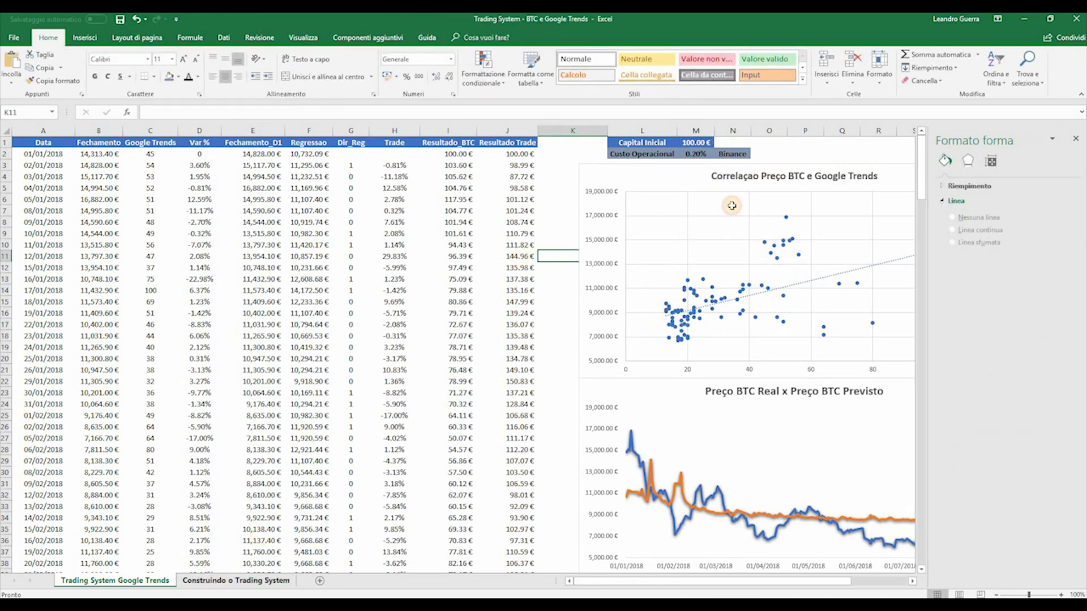
double_click(767, 186)
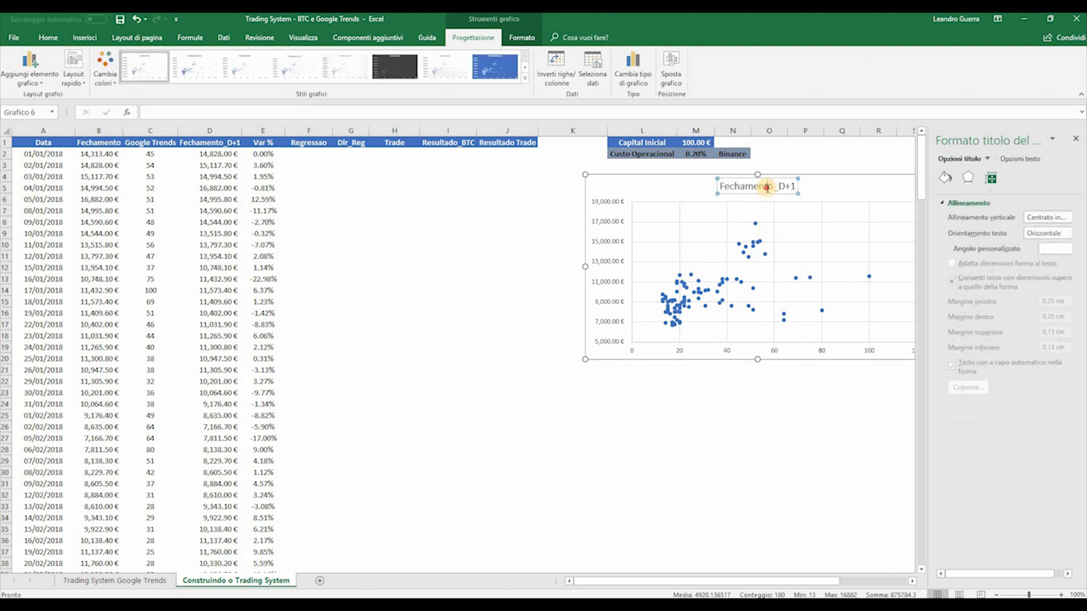
text(Correlaçao Preço BTC e Google Trends)
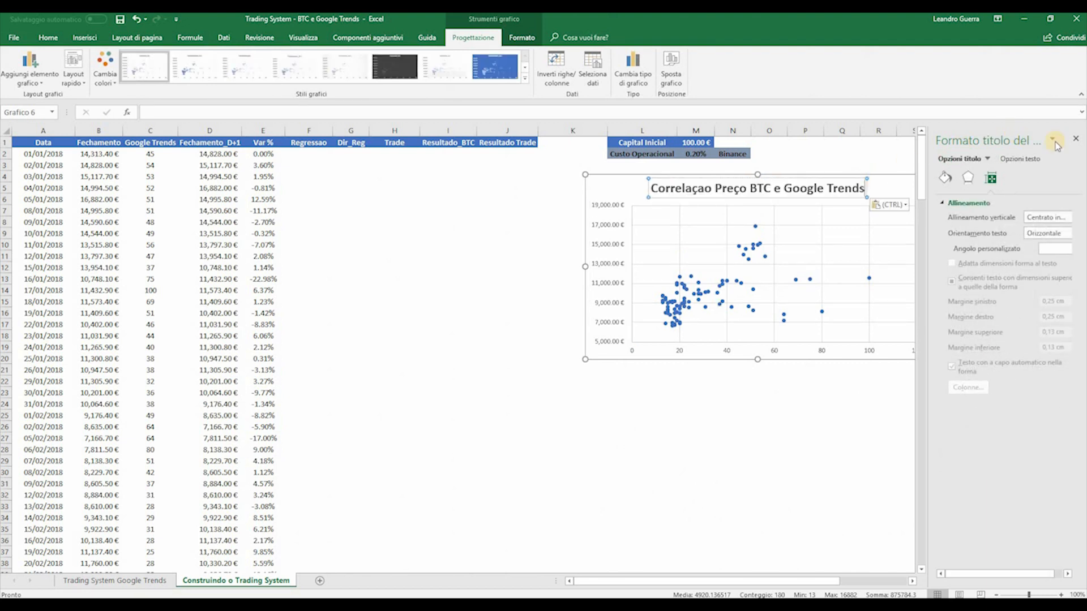
click(1075, 138)
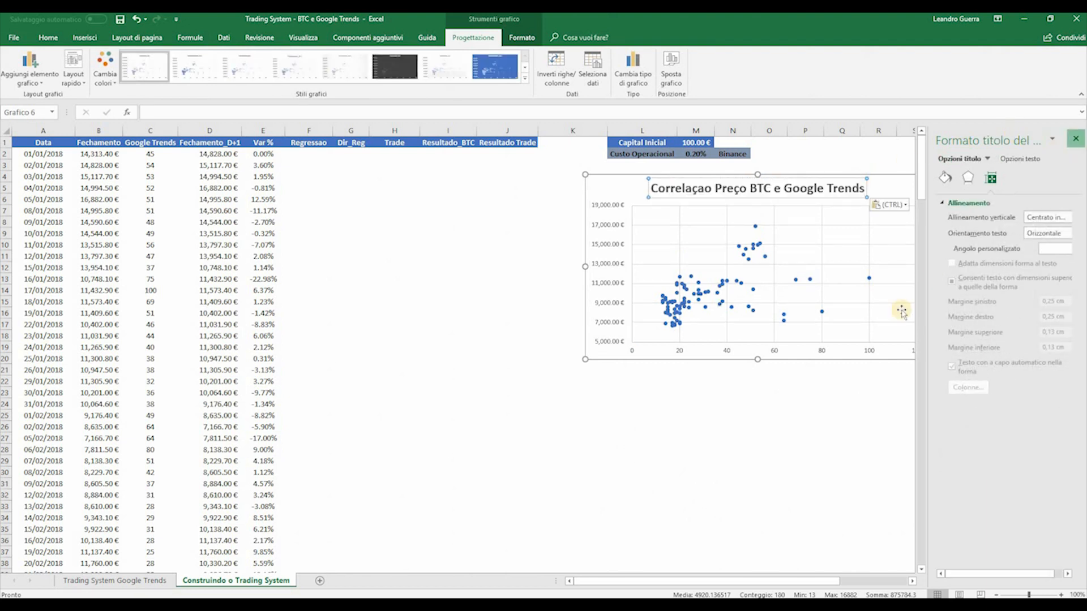
click(851, 485)
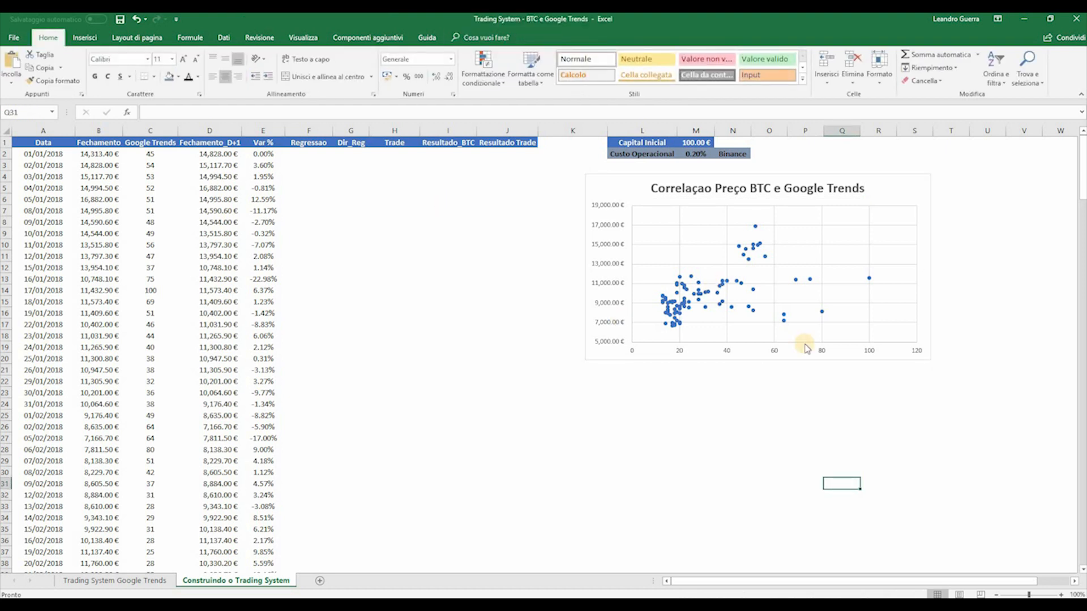
Add a linear trendline to the scatter points, with its equation and R-squared value displayed on the chart
right_click(683, 306)
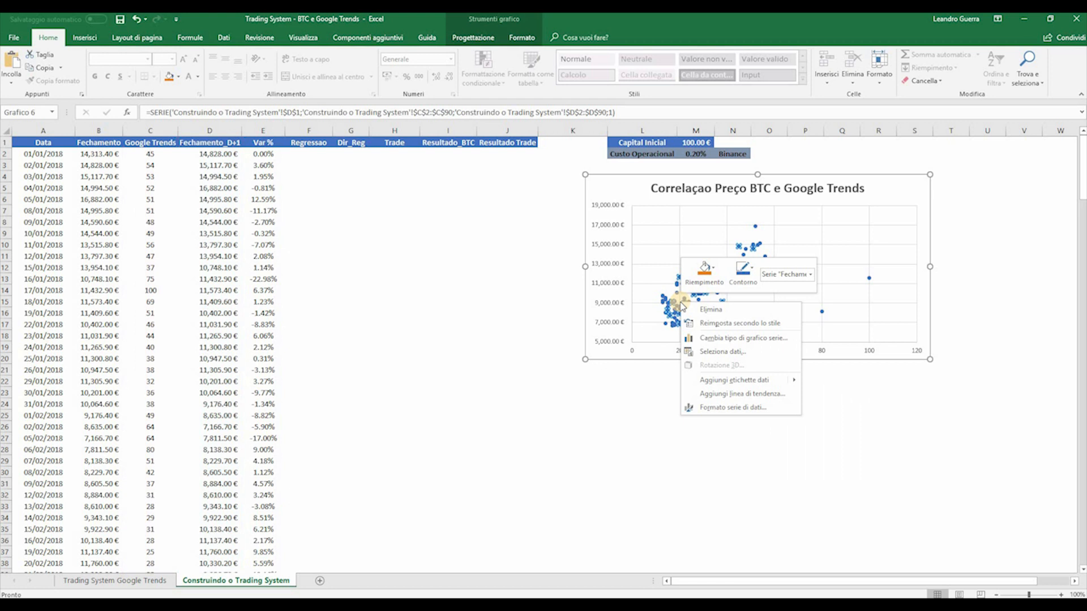
click(752, 395)
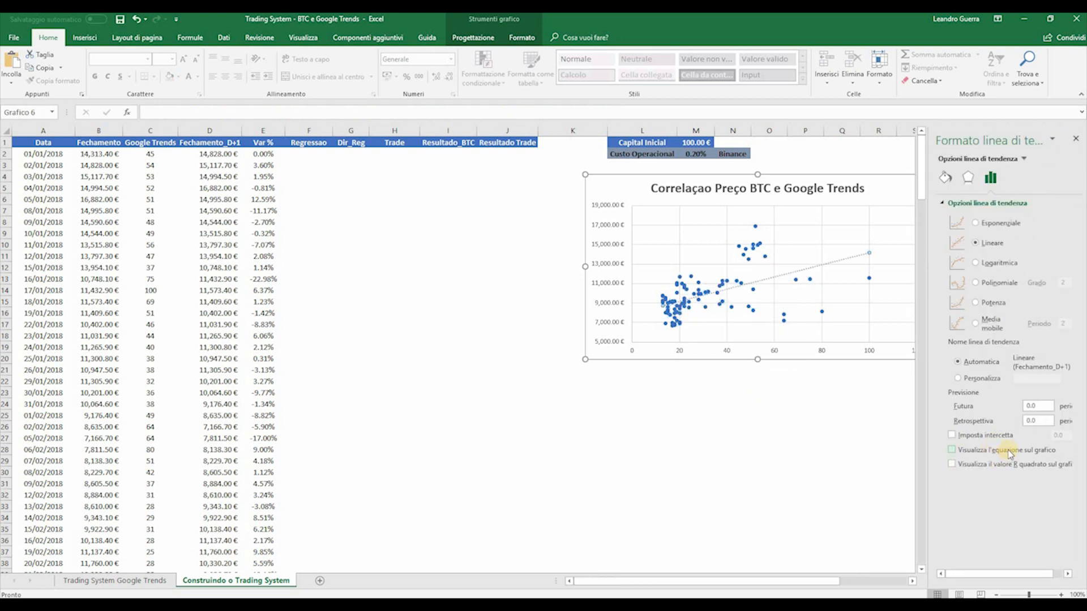
click(1010, 452)
click(1008, 466)
Make the trendline equation label bold and place it in the upper-right corner of the plot area
click(846, 246)
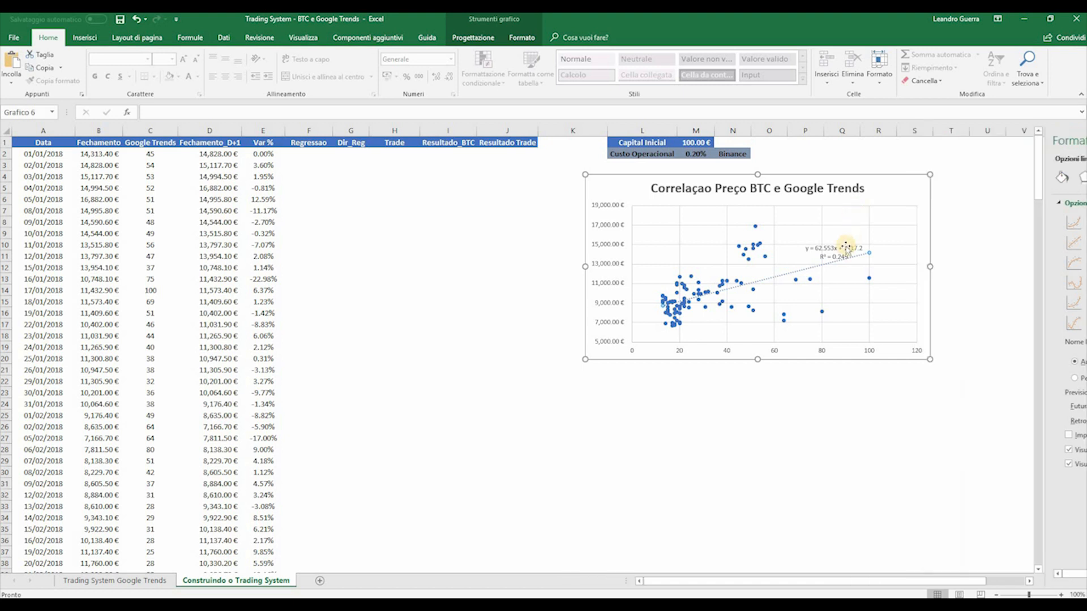
drag(836, 246, 852, 209)
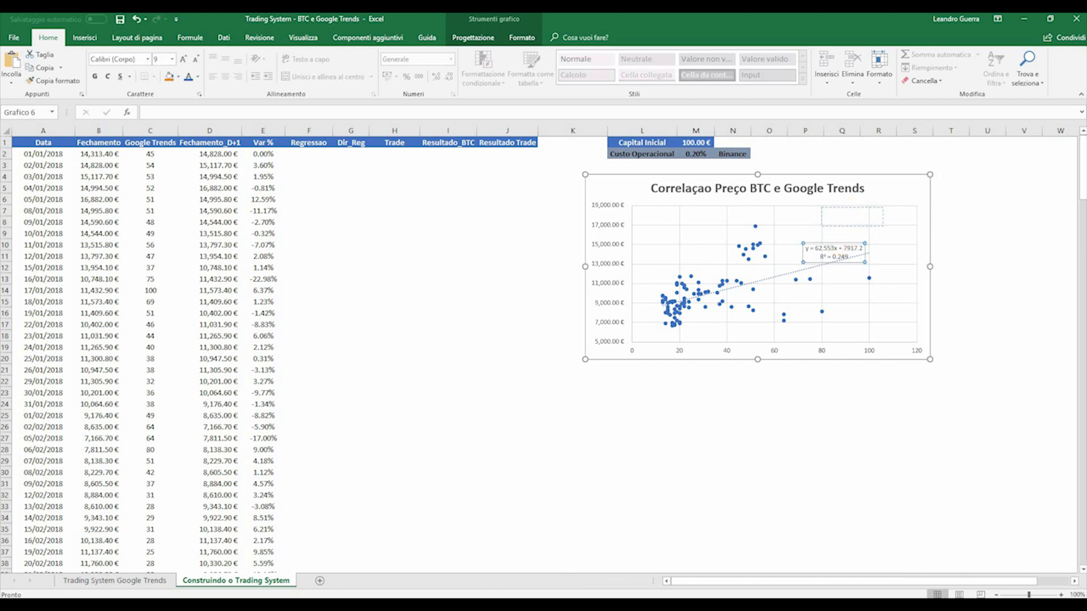
click(94, 77)
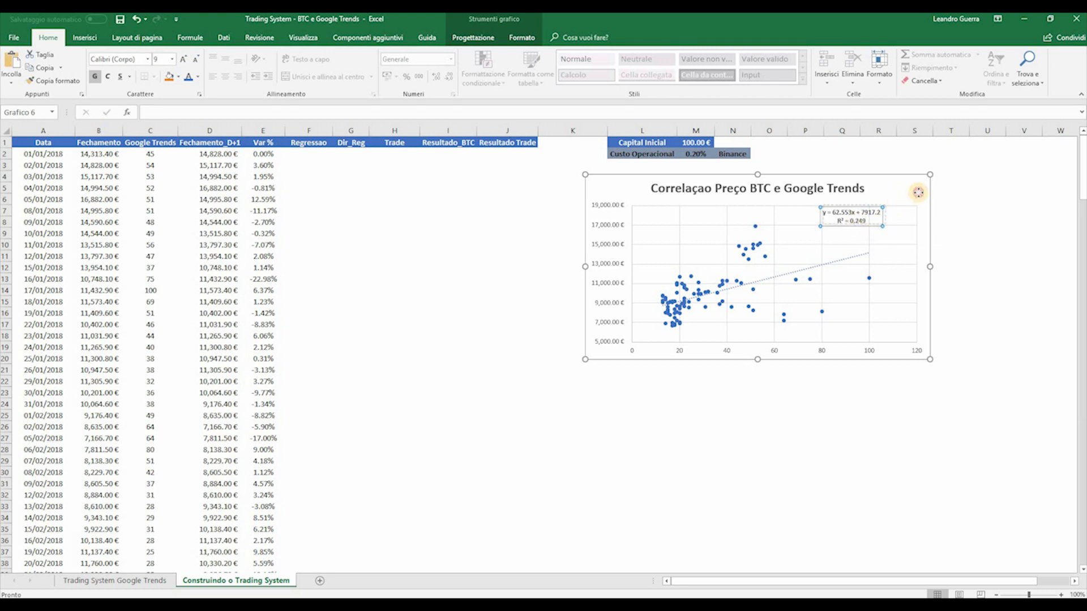
mouse_move(919, 192)
mouse_down()
mouse_move(914, 218)
mouse_move(898, 223)
mouse_move(912, 242)
mouse_up()
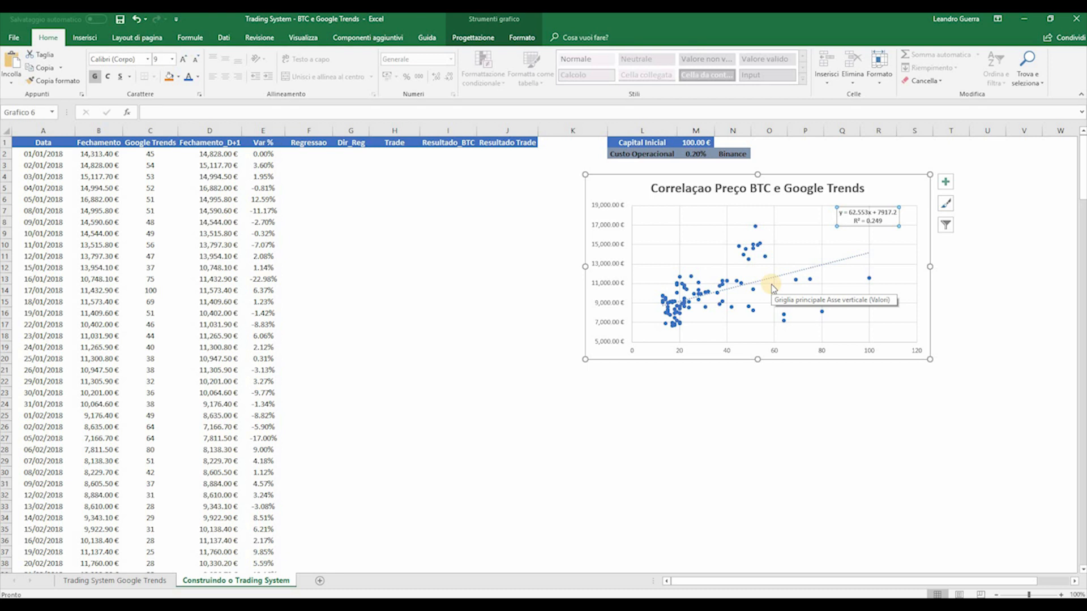
click(797, 420)
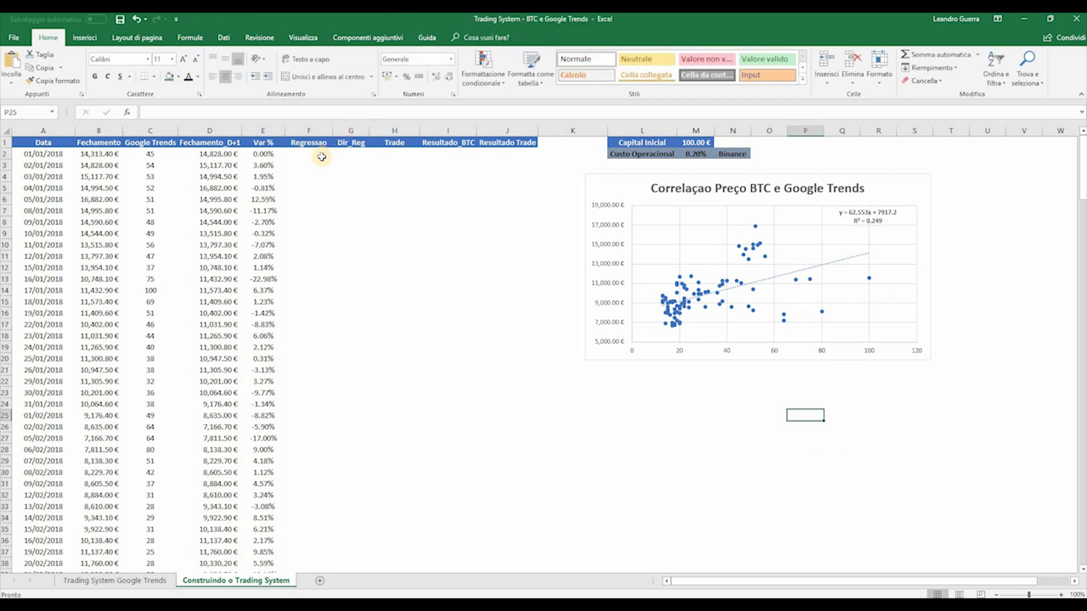
Enter the regression formula =62.553*C2+7917.2 in F2 and fill it down the whole Regressao column
click(320, 156)
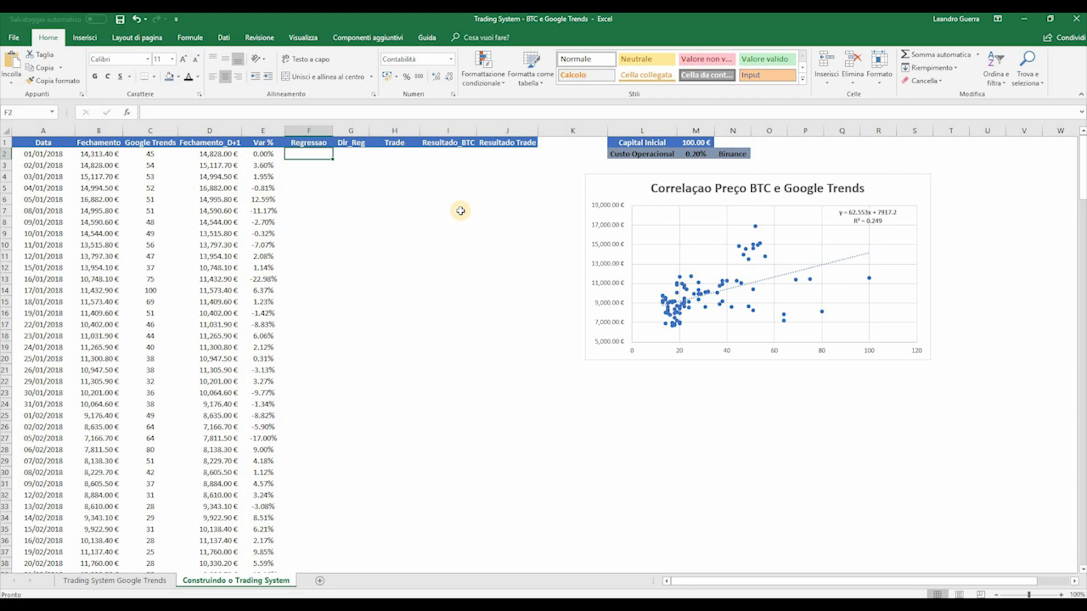
text(=)
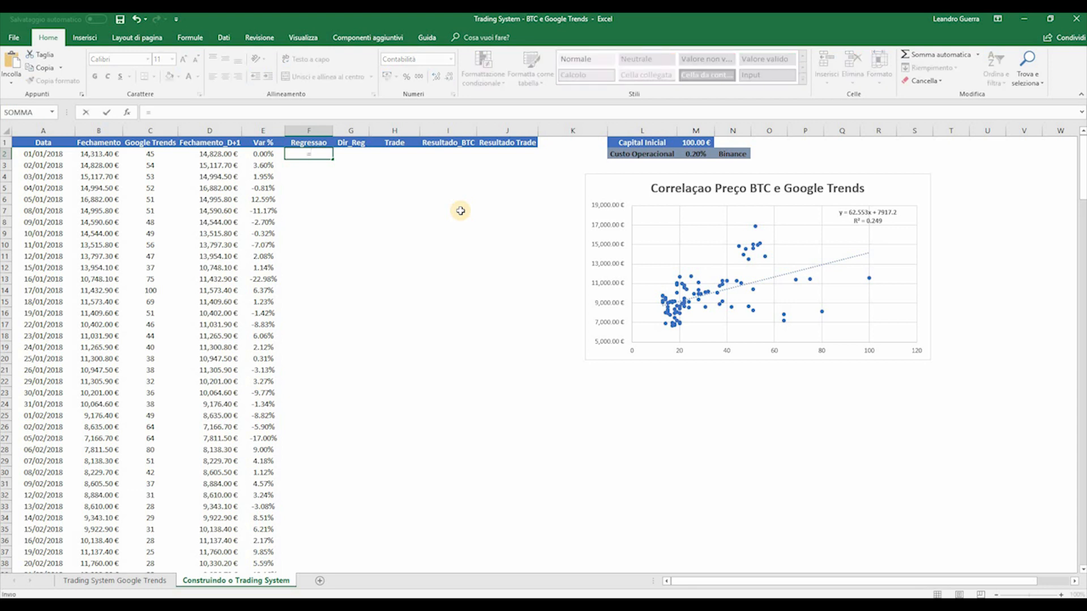
text(6)
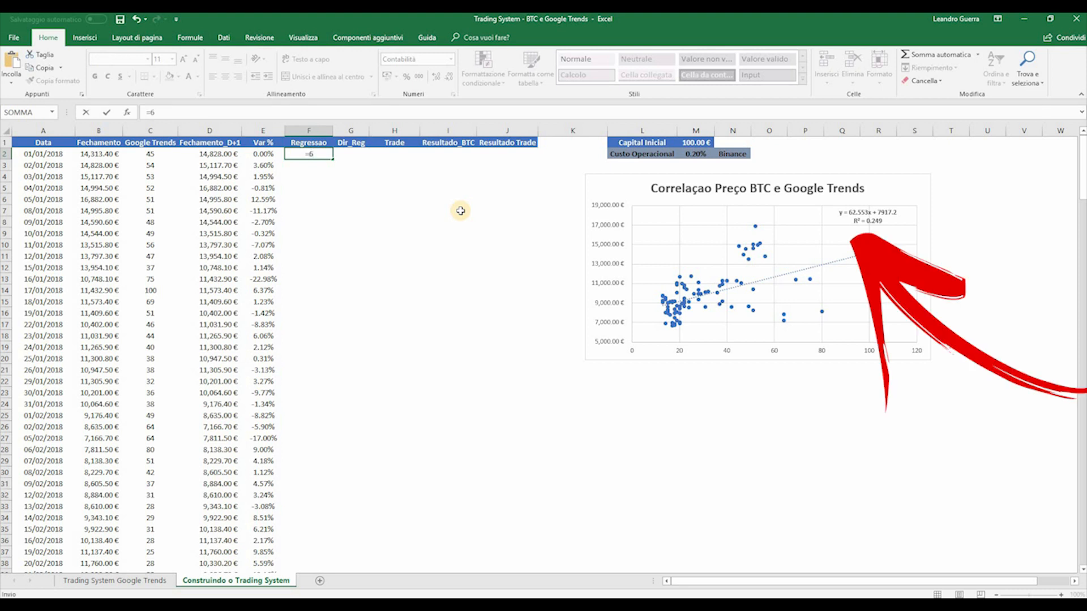
text(2.553*)
key(Left)
key(Left)
key(Left)
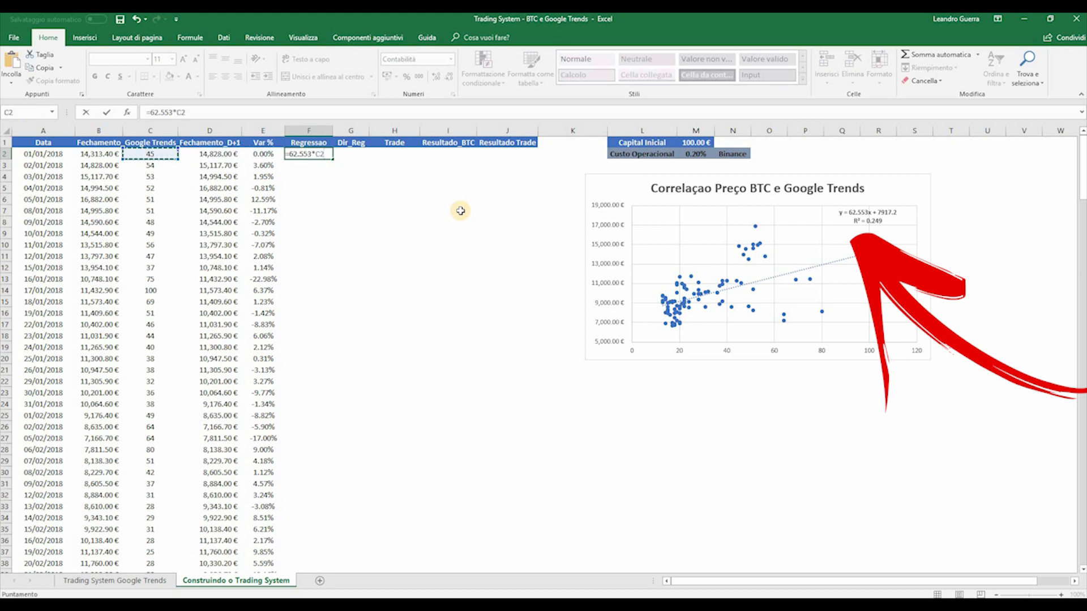
text(+7917.2)
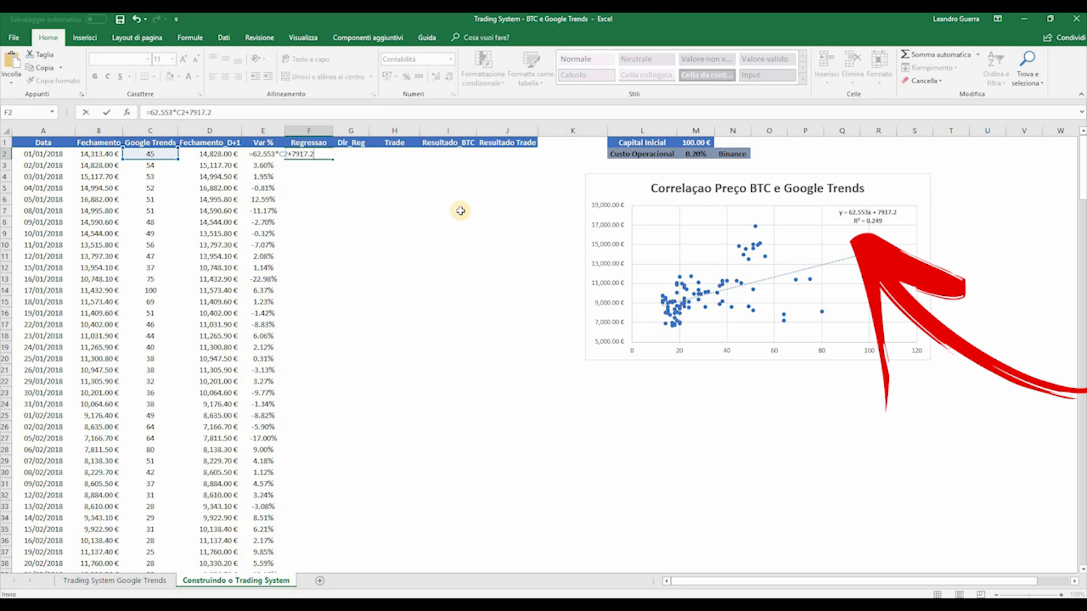
key(Return)
click(326, 157)
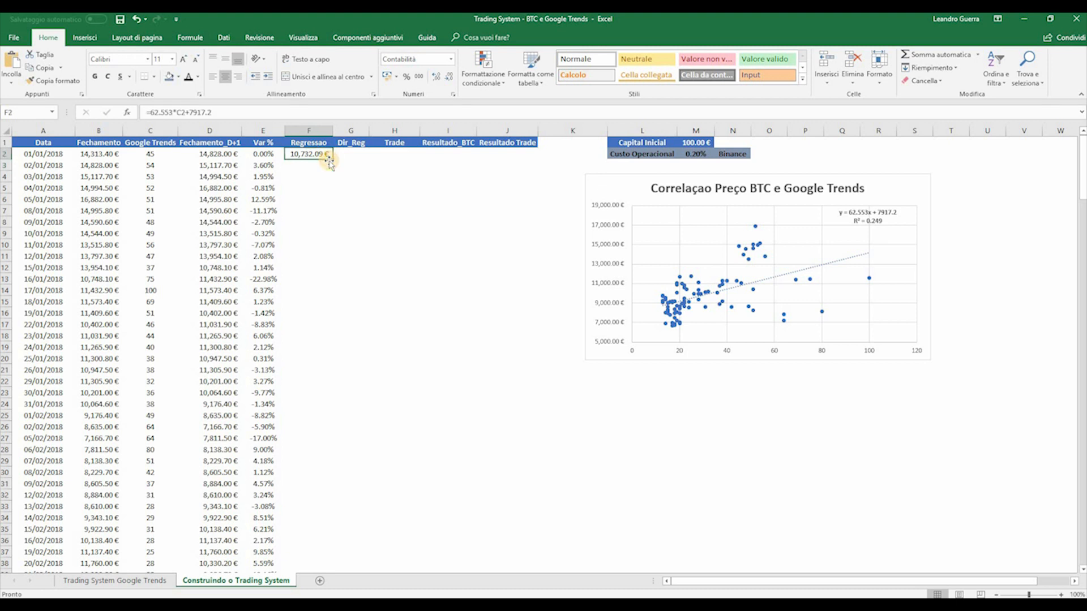
double_click(333, 159)
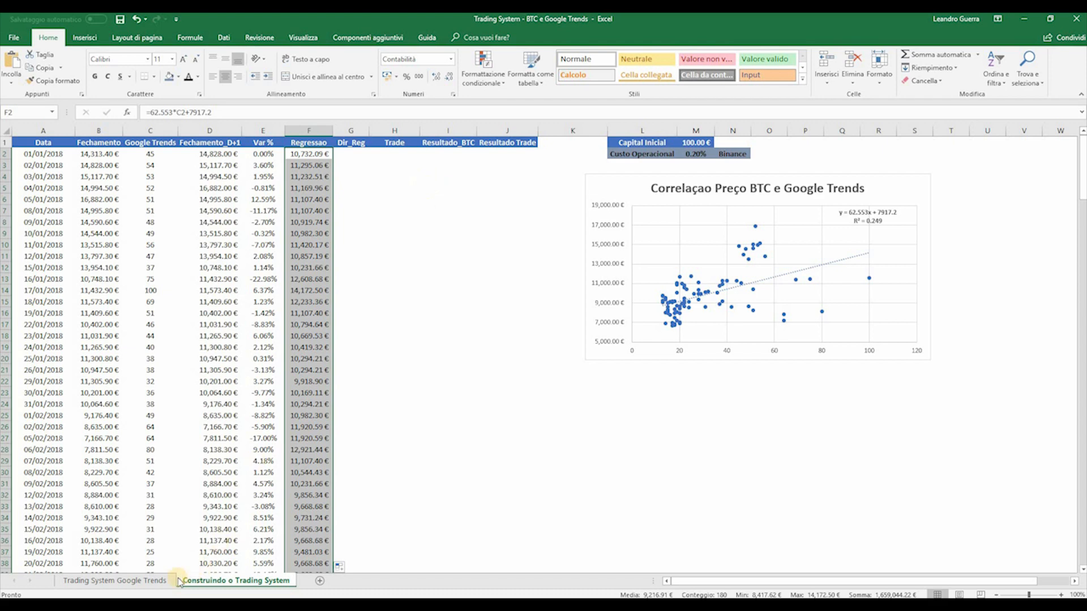
Check the column order in the finished sheet and move the Var % column in front of Fechamento_D+1 in the construction sheet
click(154, 582)
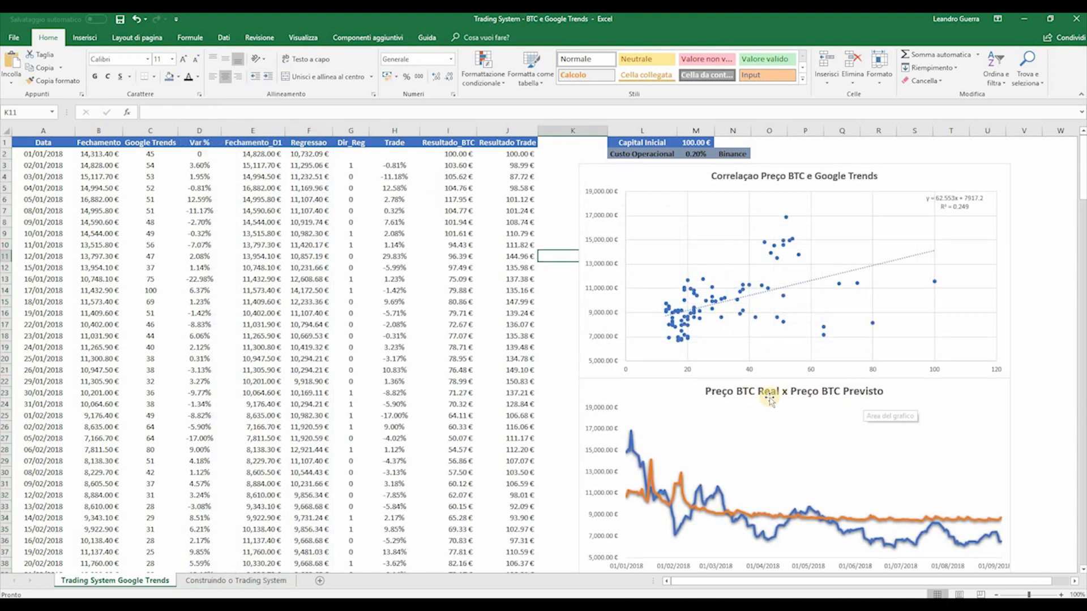
click(219, 582)
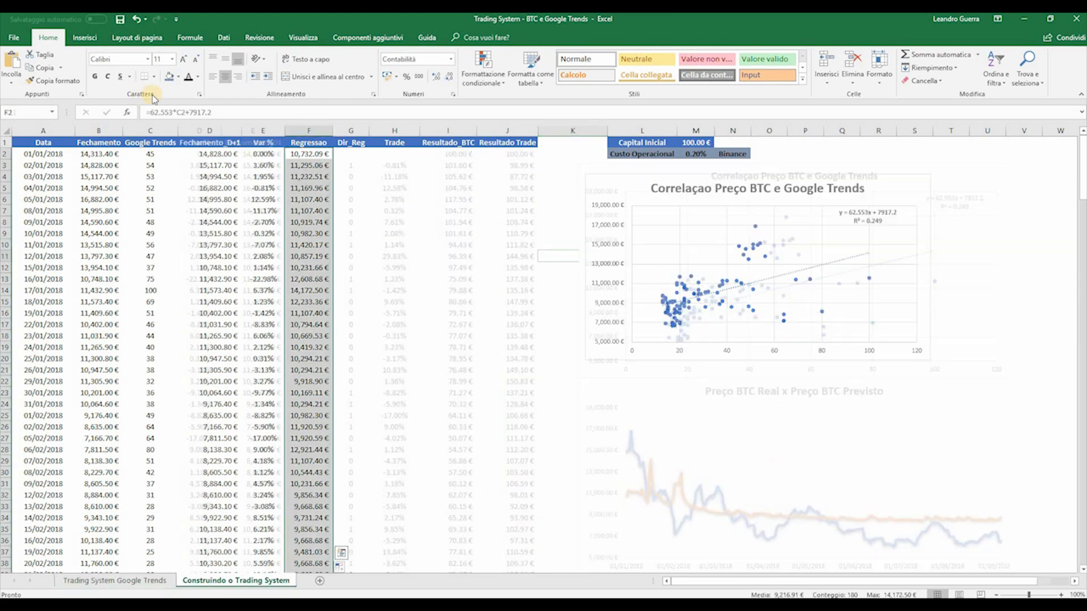
click(264, 131)
key(ctrl+x)
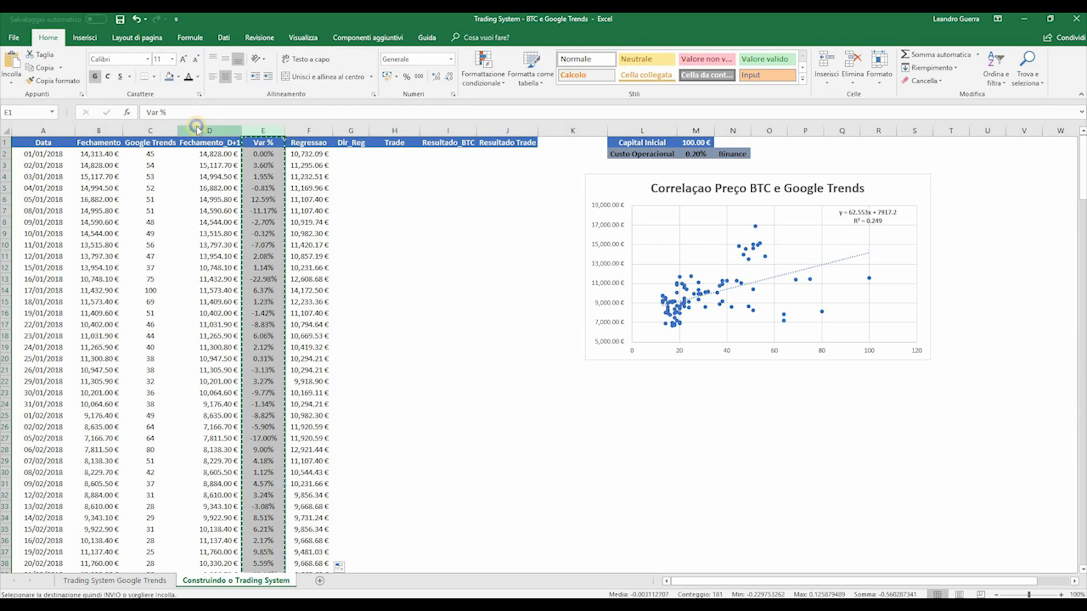
right_click(202, 131)
click(266, 216)
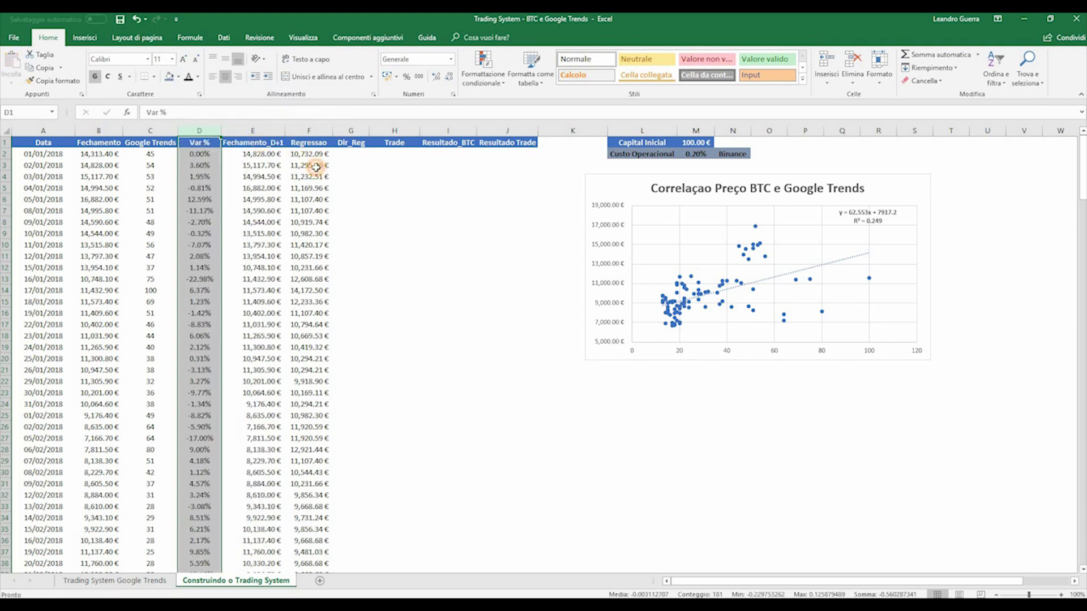
Insert a line chart from the Fechamento_D+1 and Regressao columns, including headers and data down to row 180
drag(261, 143, 308, 185)
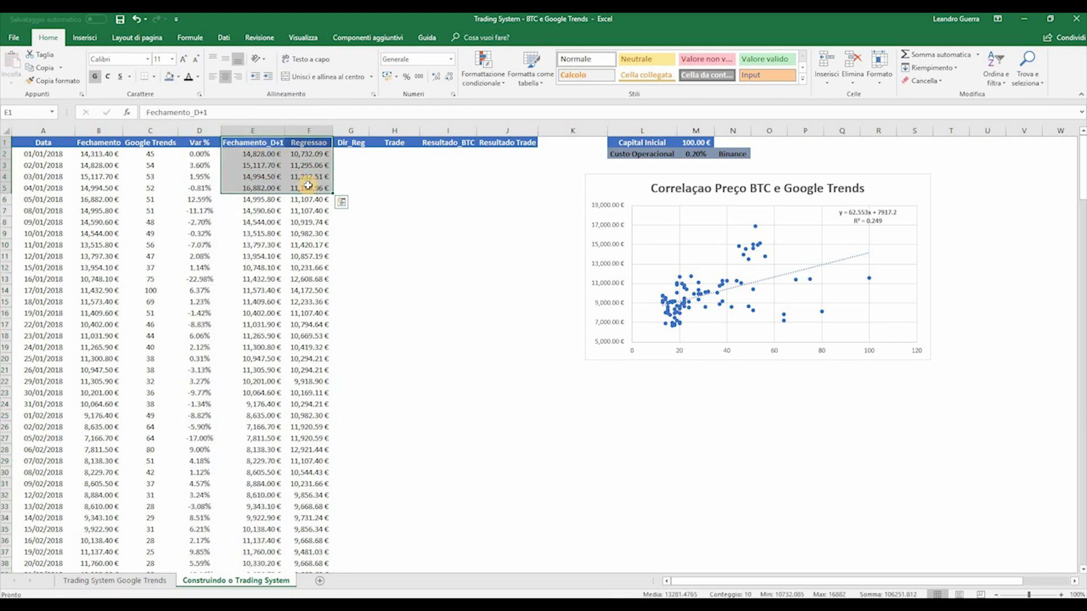
key(ctrl+shift+Down)
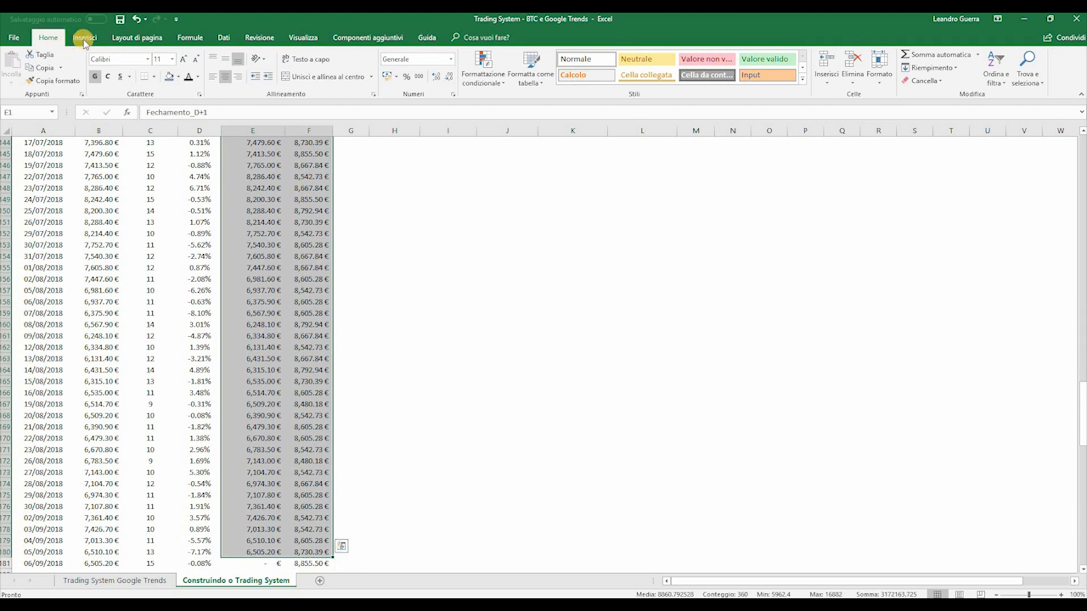
drag(1083, 404, 1083, 149)
click(87, 38)
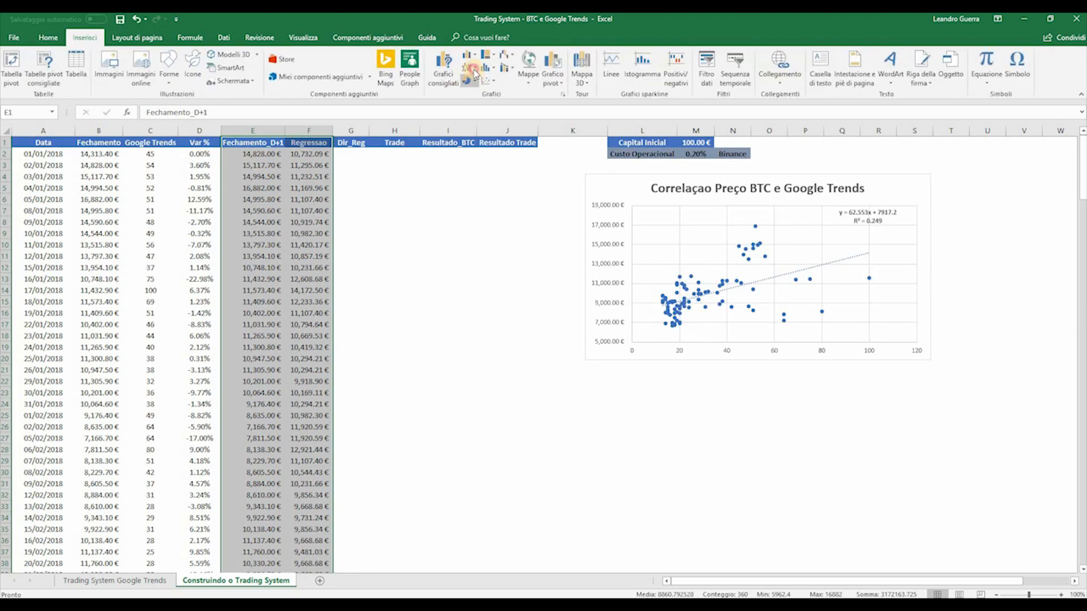
click(474, 72)
click(479, 98)
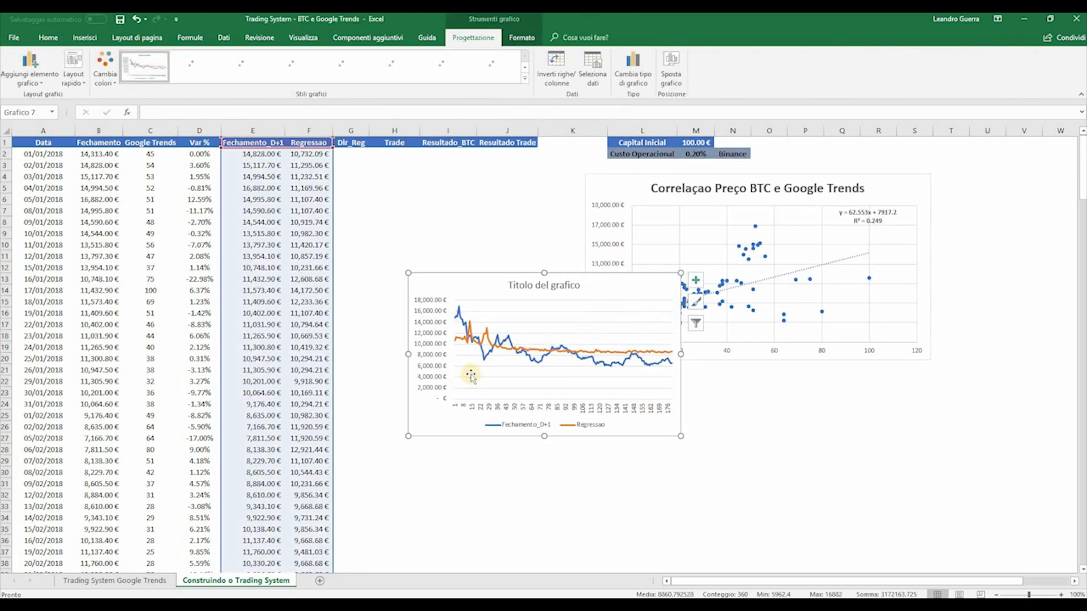
Set the minimum of the line chart's vertical axis to 5000
right_click(433, 365)
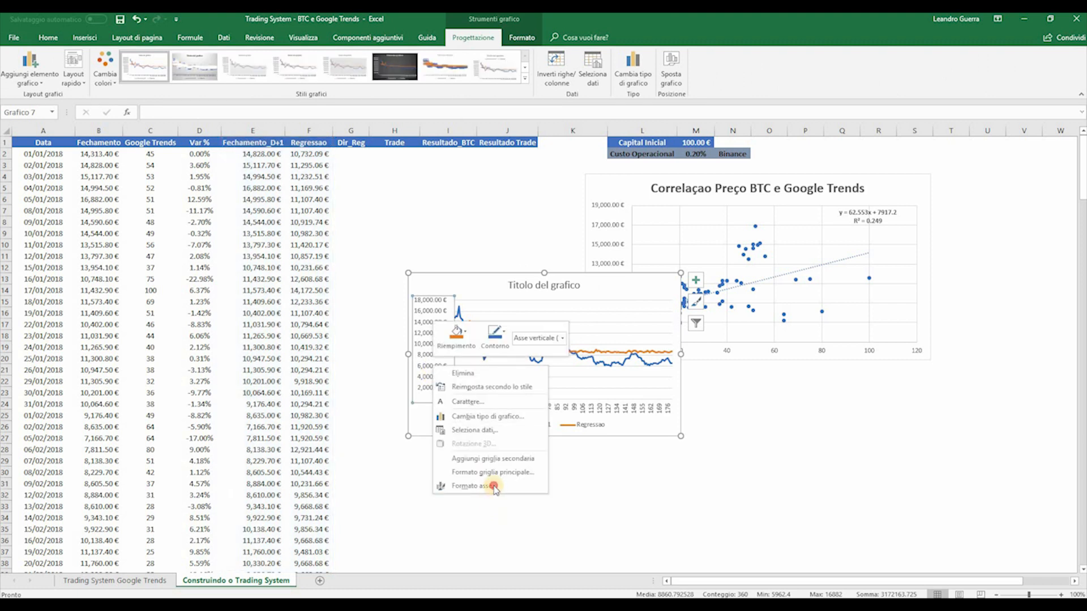
click(494, 487)
click(986, 231)
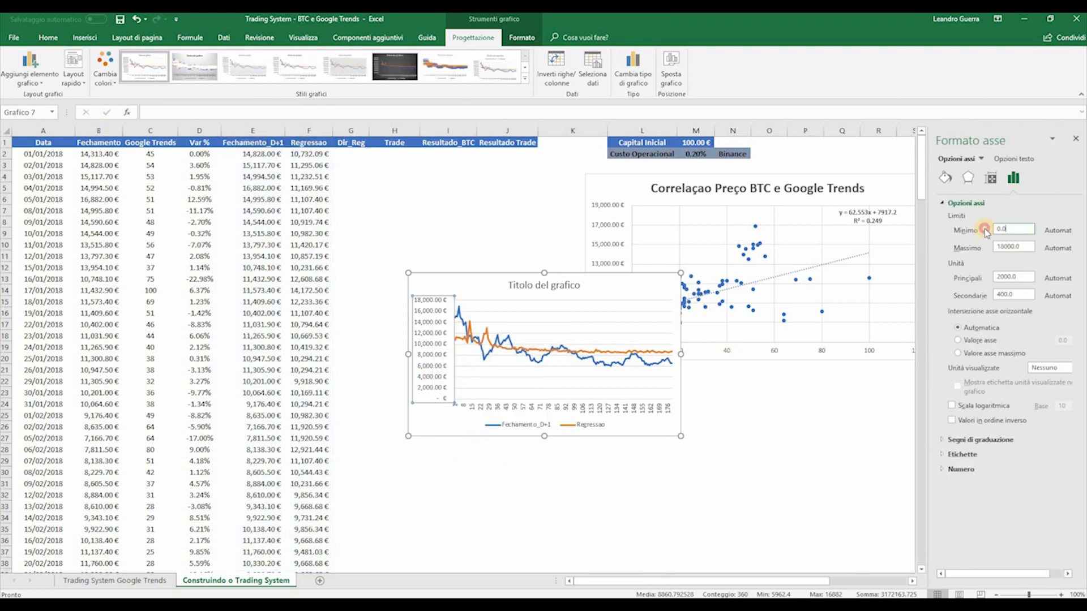
double_click(986, 231)
key(Return)
click(1076, 138)
Place the line chart directly beneath the scatter chart at the same width and delete its horizontal gridlines
drag(654, 413, 931, 521)
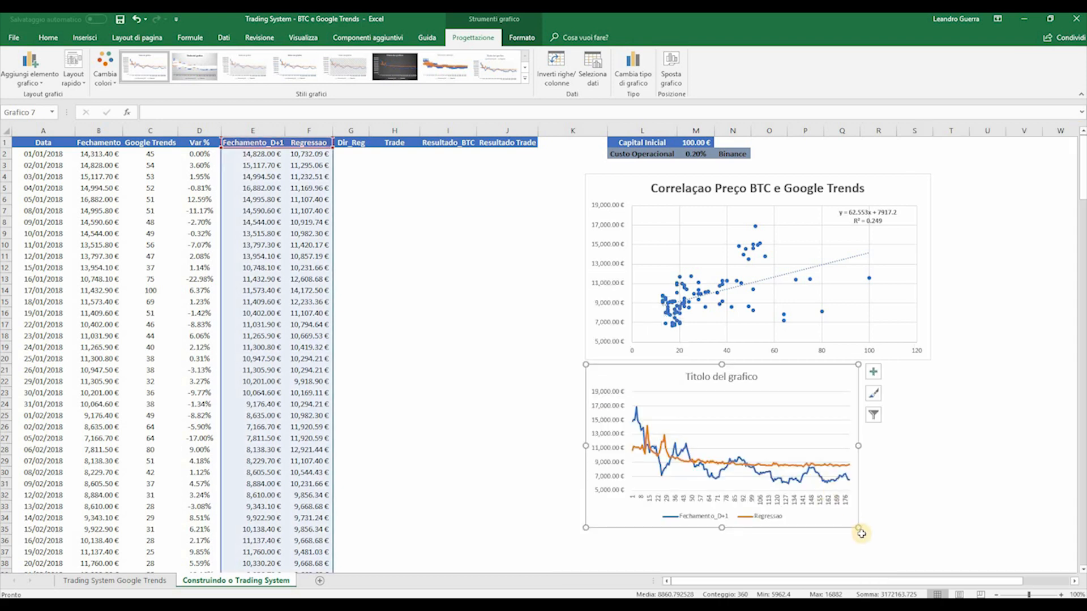
click(738, 409)
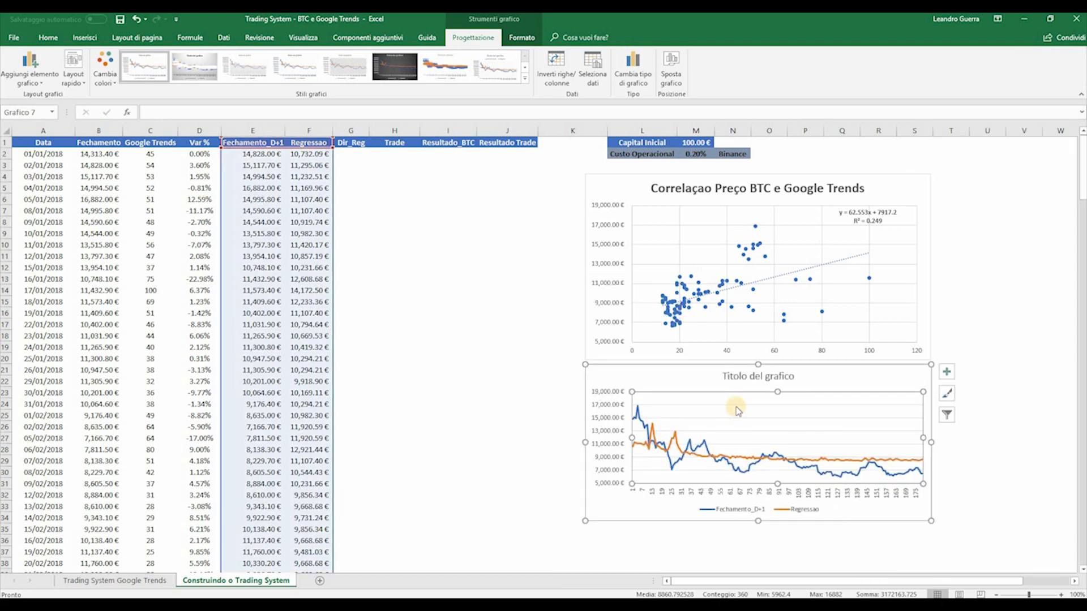
click(736, 405)
key(Delete)
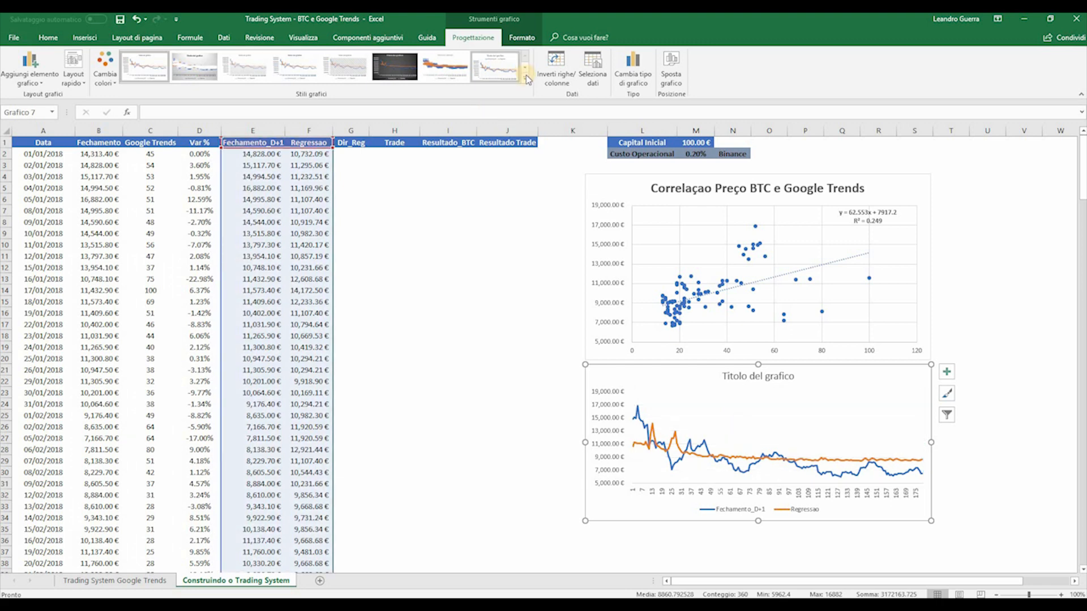
Apply the chart style with thick shadowed lines and a bold title to the line chart, and remove the gridlines it brings
click(525, 69)
click(345, 70)
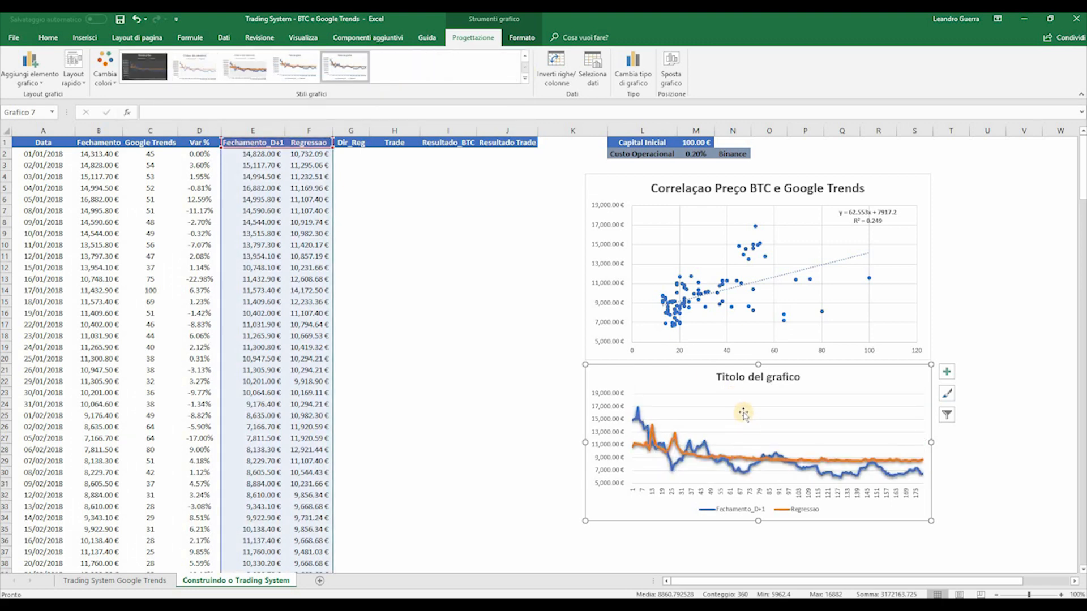
click(742, 411)
click(742, 407)
key(Delete)
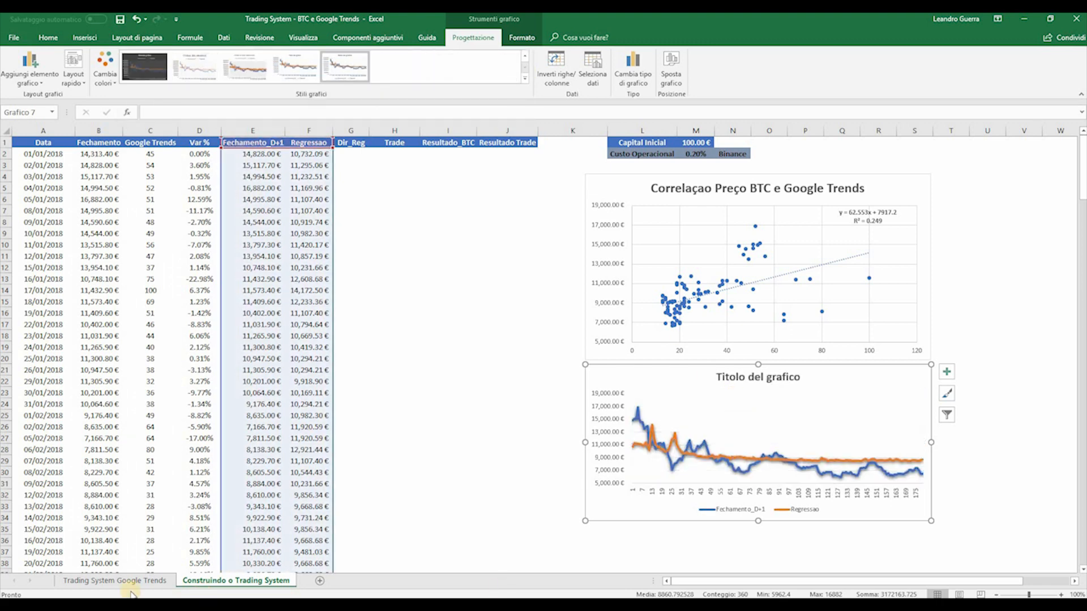
Copy the title "Preço BTC Real x Preço BTC Previsto" from the finished sheet's line chart and use it as the new line chart's title
click(128, 582)
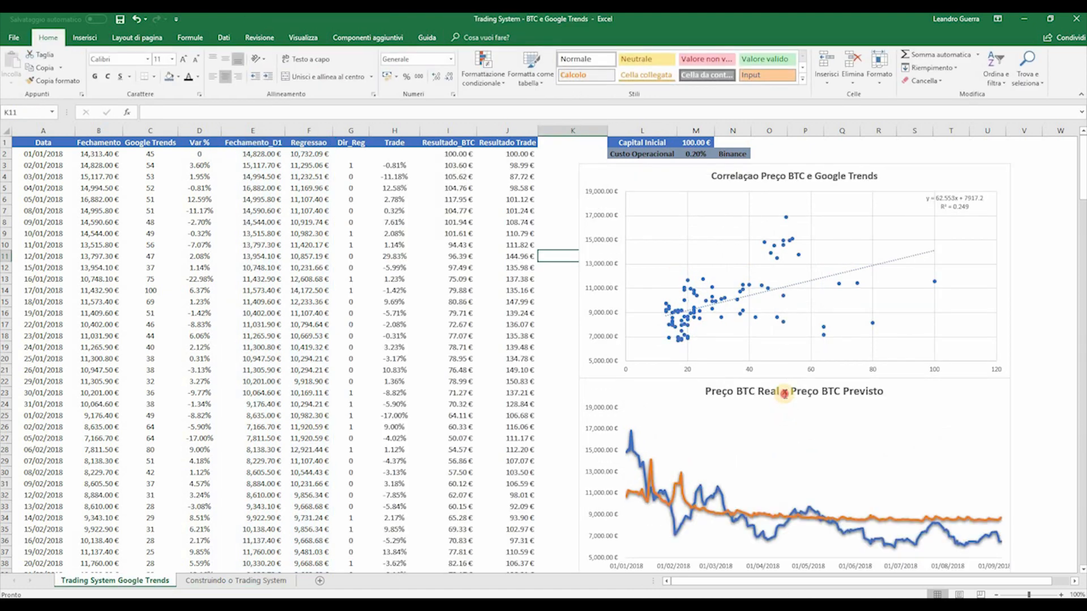
triple_click(785, 394)
key(ctrl+c)
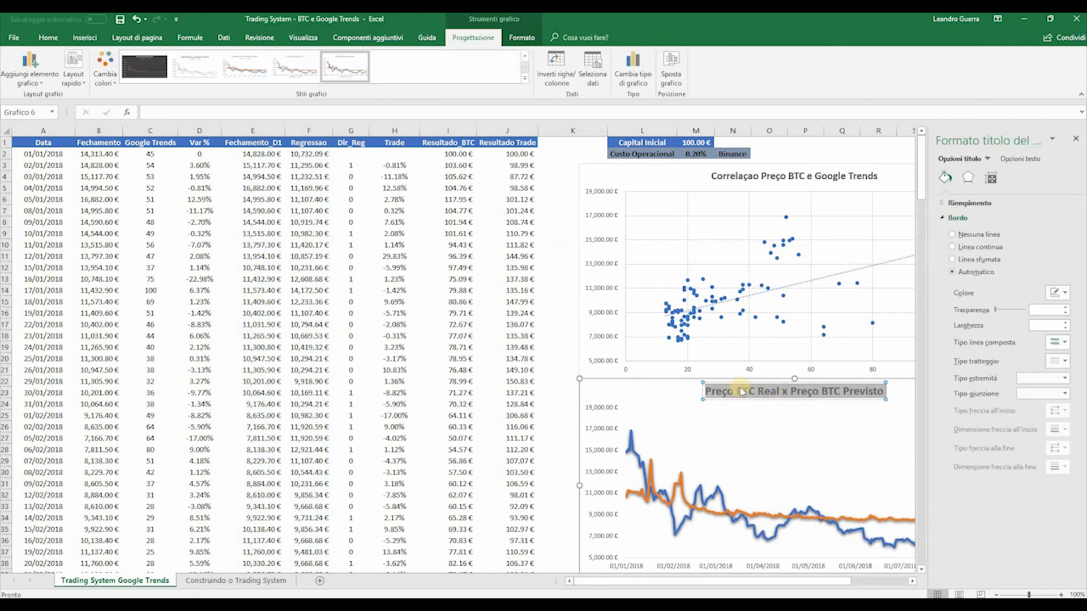
click(518, 370)
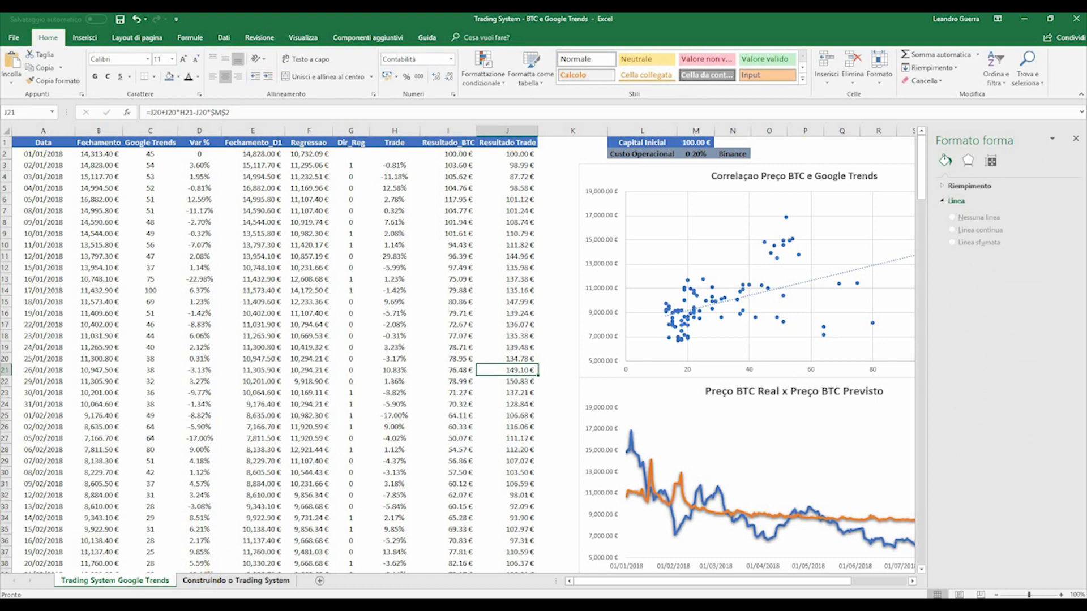
click(236, 581)
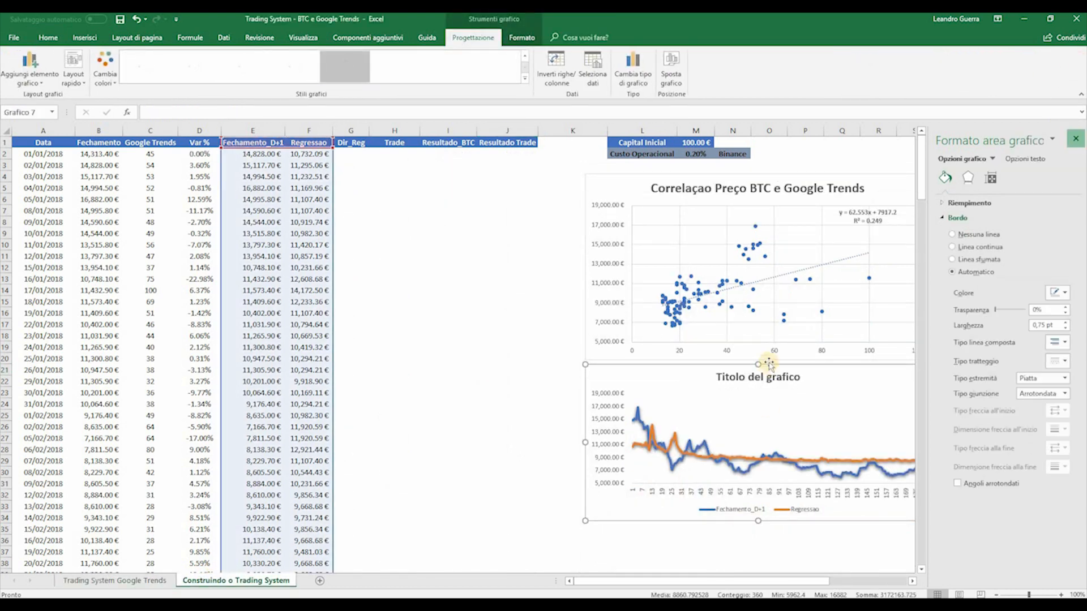
click(758, 378)
double_click(758, 377)
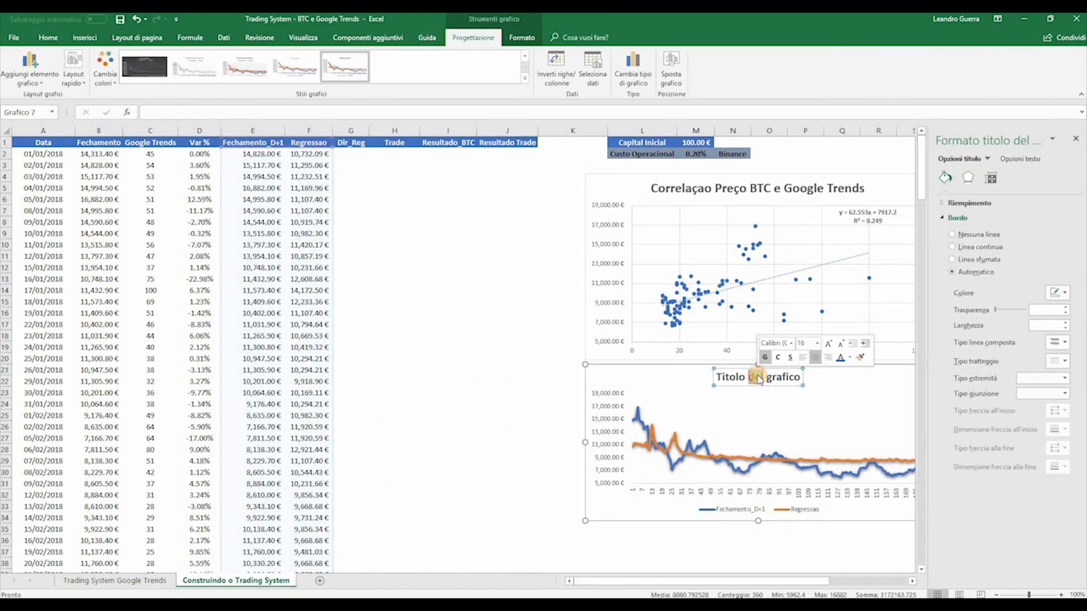
triple_click(758, 378)
key(ctrl+v)
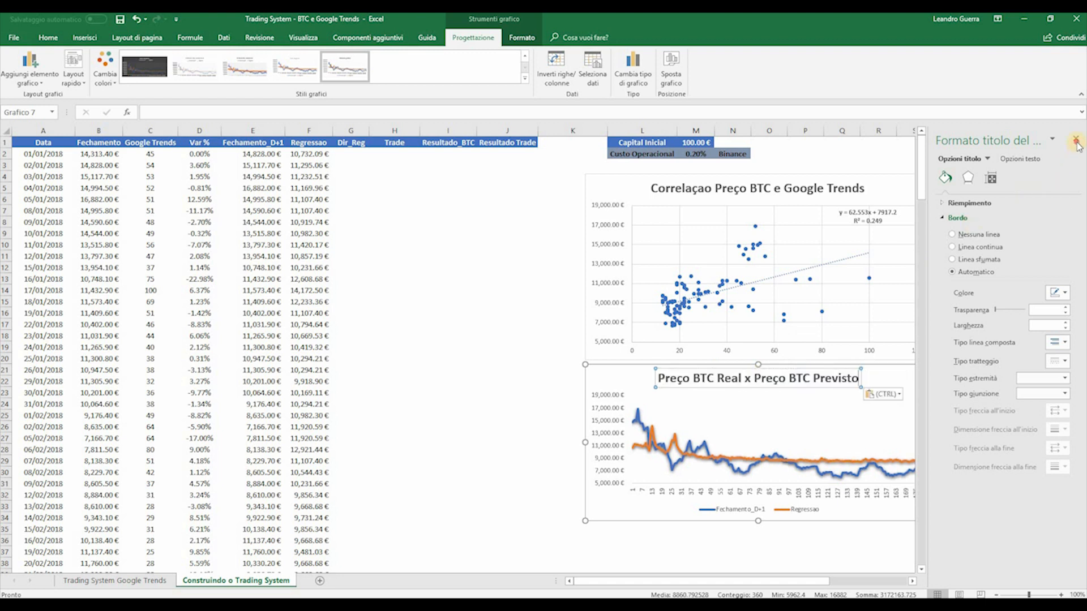
click(1076, 140)
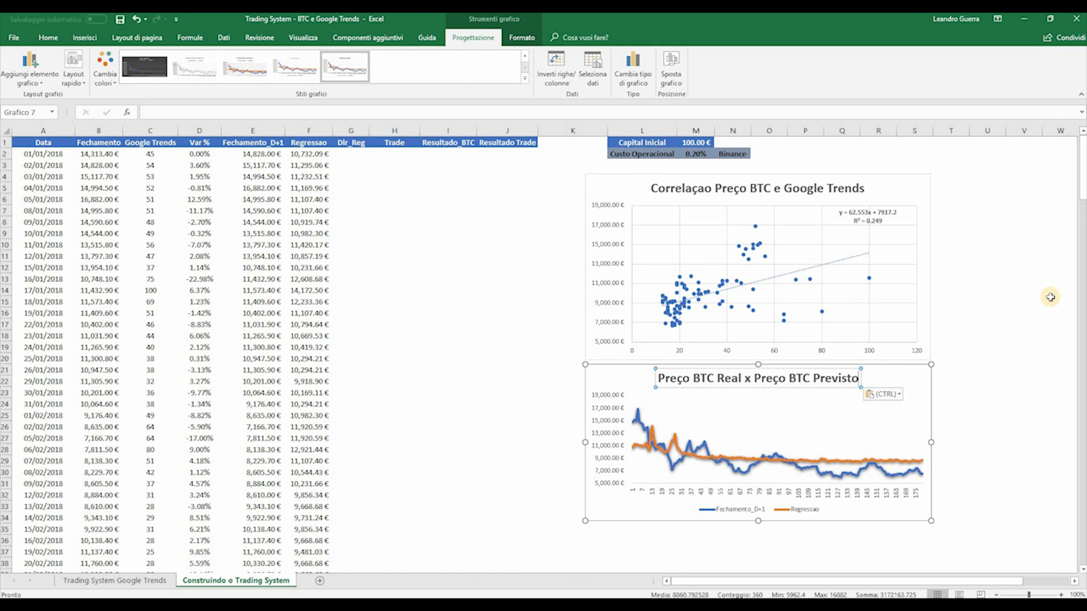
click(1020, 427)
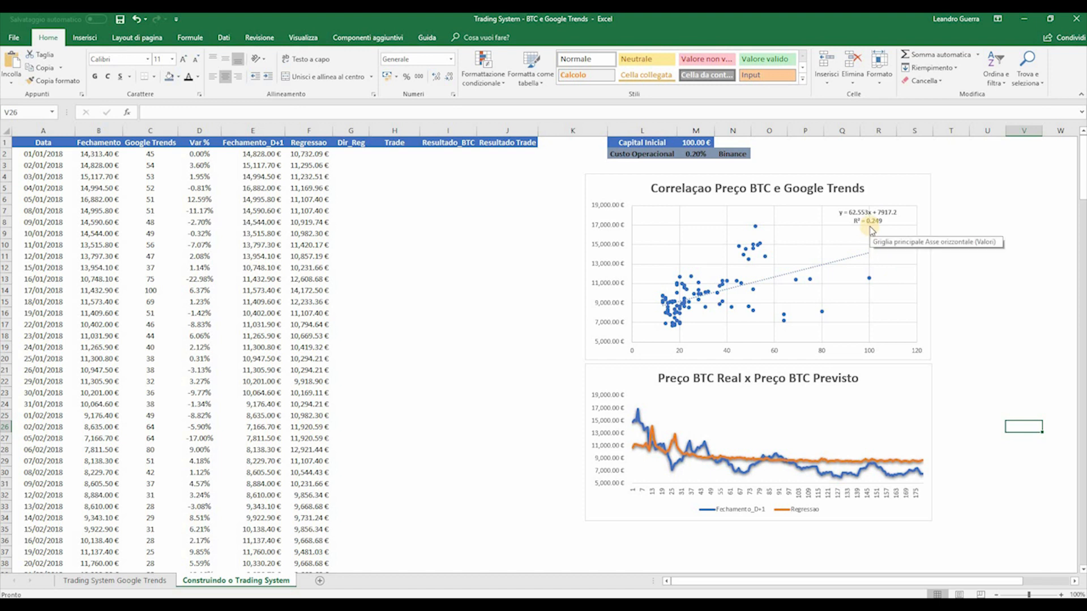
Make the line chart taller by extending its lower edge about three rows, keeping its width close to the scatter chart's
scroll(762, 449, down, 1)
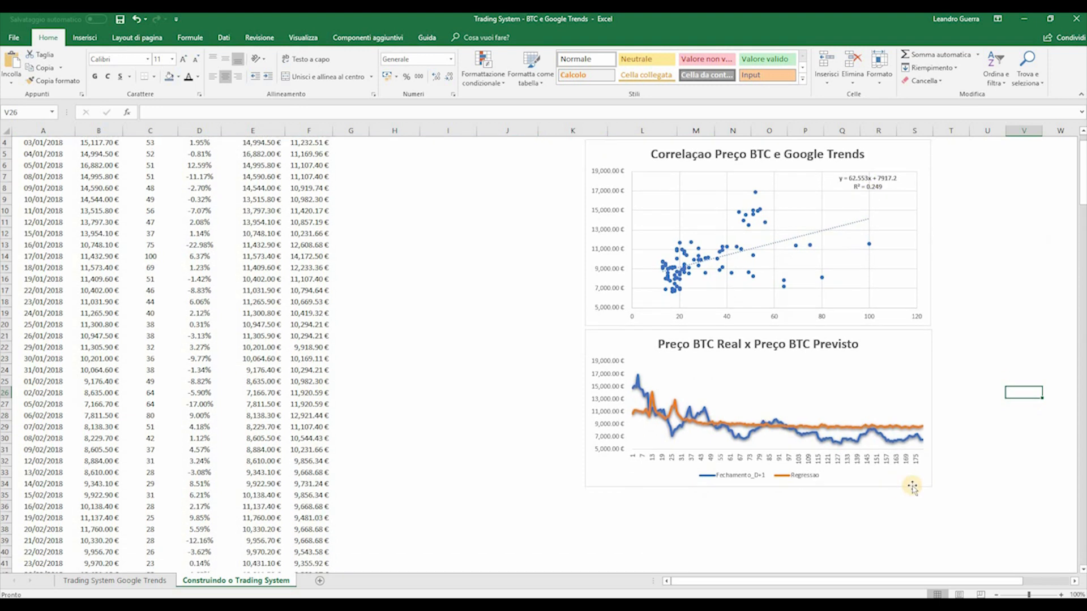
click(930, 484)
mouse_move(929, 484)
mouse_down()
mouse_move(953, 512)
mouse_move(931, 521)
mouse_up()
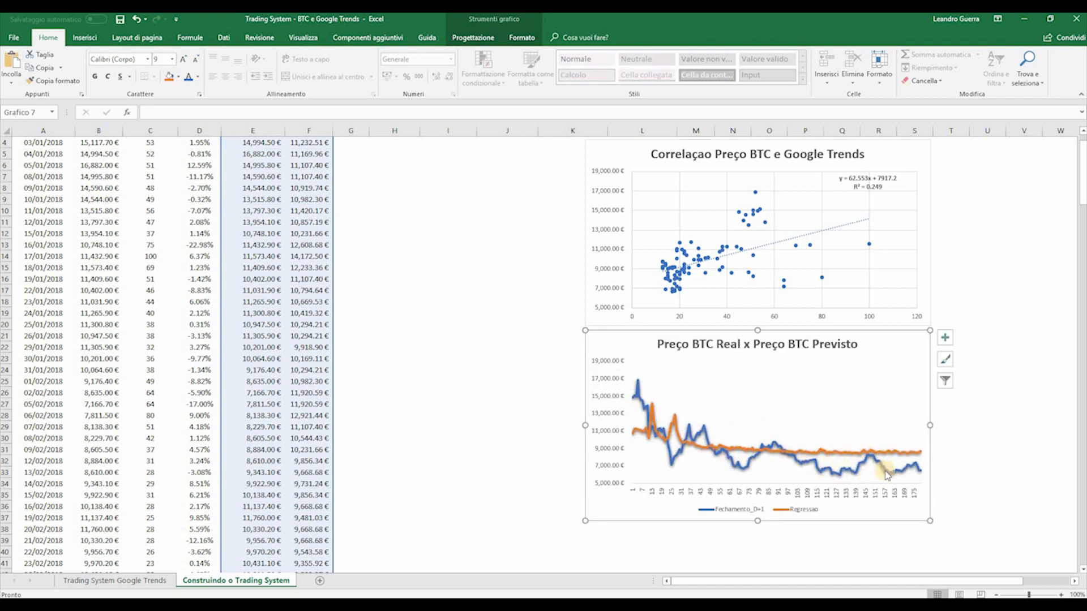
mouse_move(886, 452)
scroll(561, 424, up, 1)
Copy the first three Dir_Reg and Trade rows, G2:H4, from the finished sheet and paste them at G2 of the Construindo o Trading System sheet
click(414, 210)
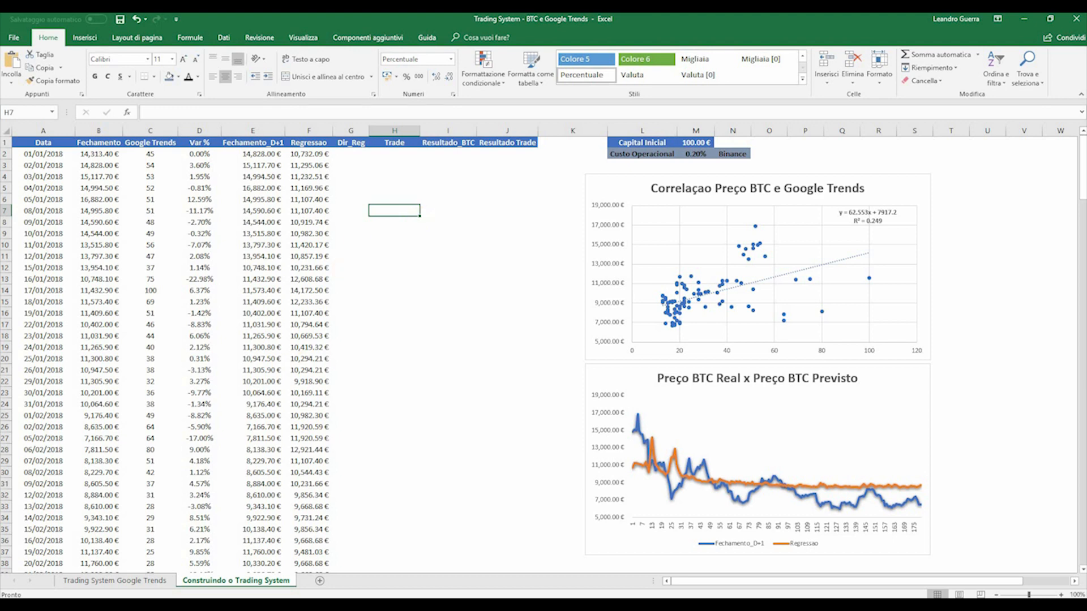
key(ctrl+Page_Up)
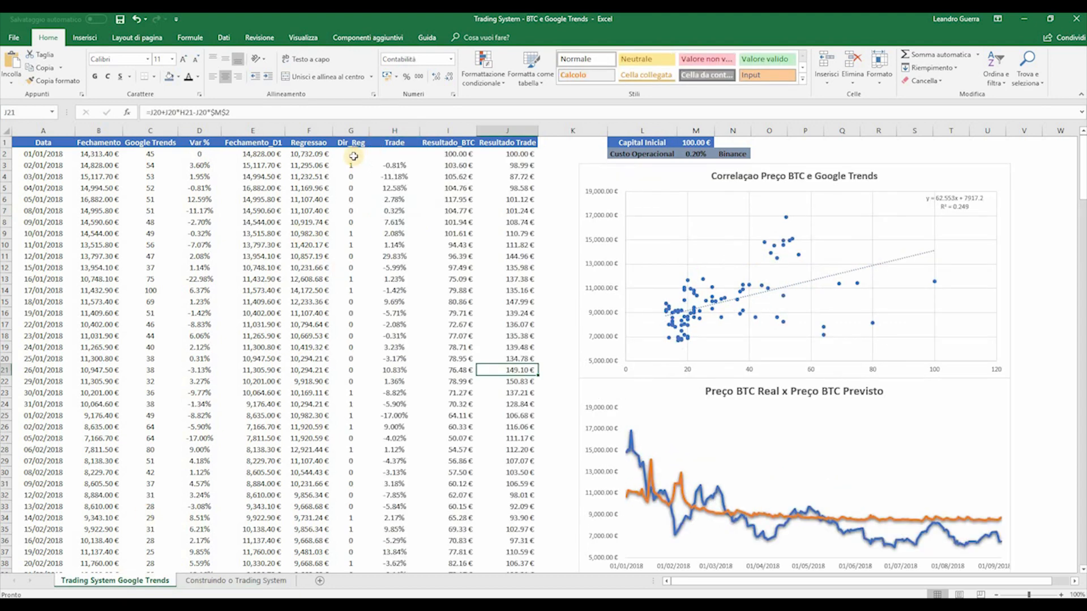
drag(351, 154, 354, 185)
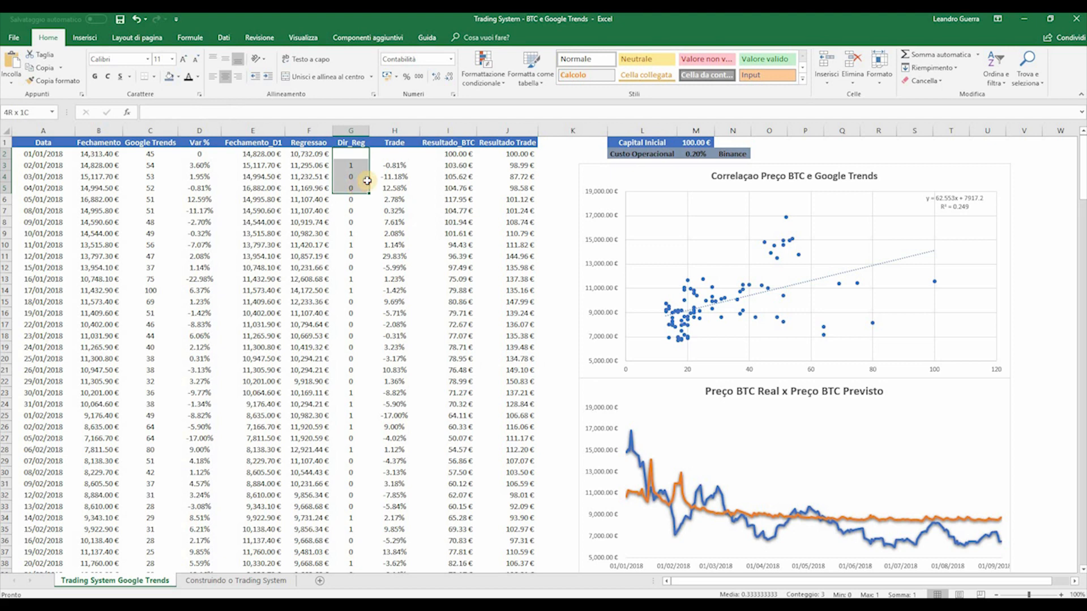
drag(396, 184, 395, 176)
key(ctrl+c)
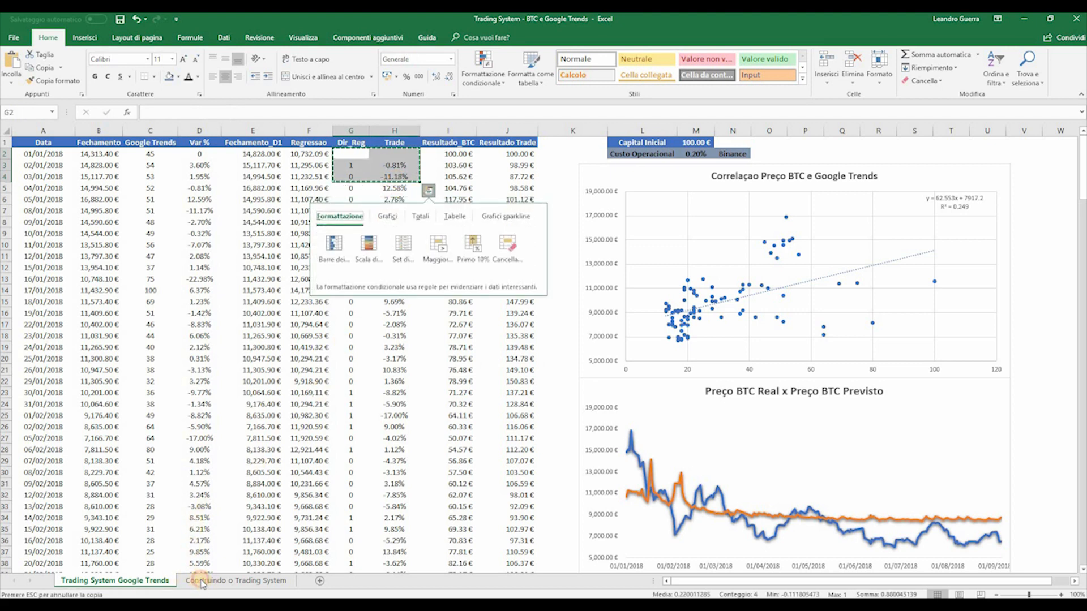
click(203, 585)
click(354, 155)
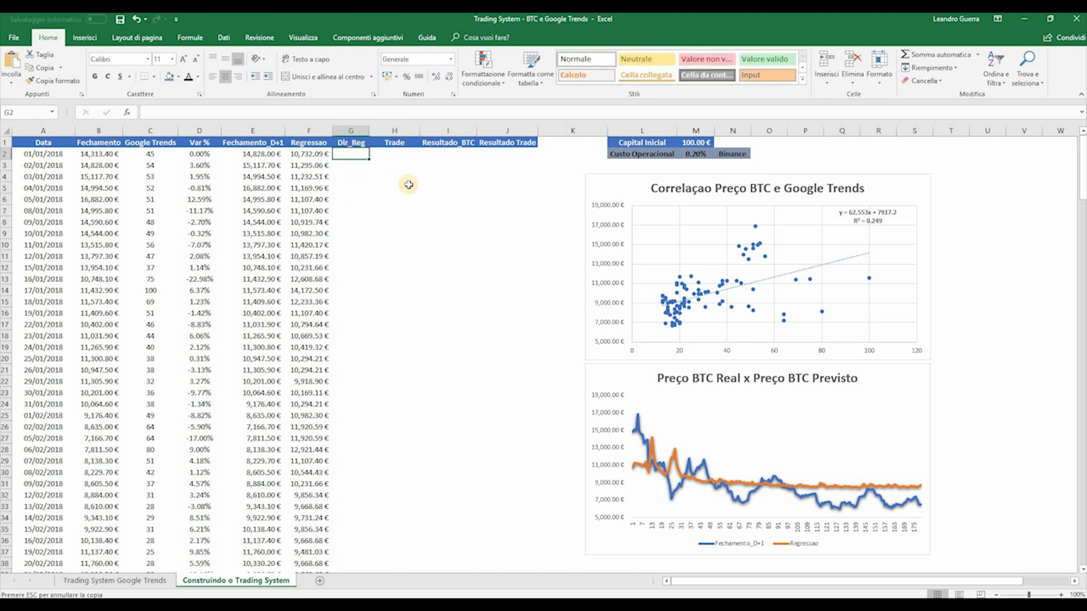
key(ctrl+v)
Review the Dir_Reg formula in G3 and fill the one in G4 down the rest of the column
key(Down)
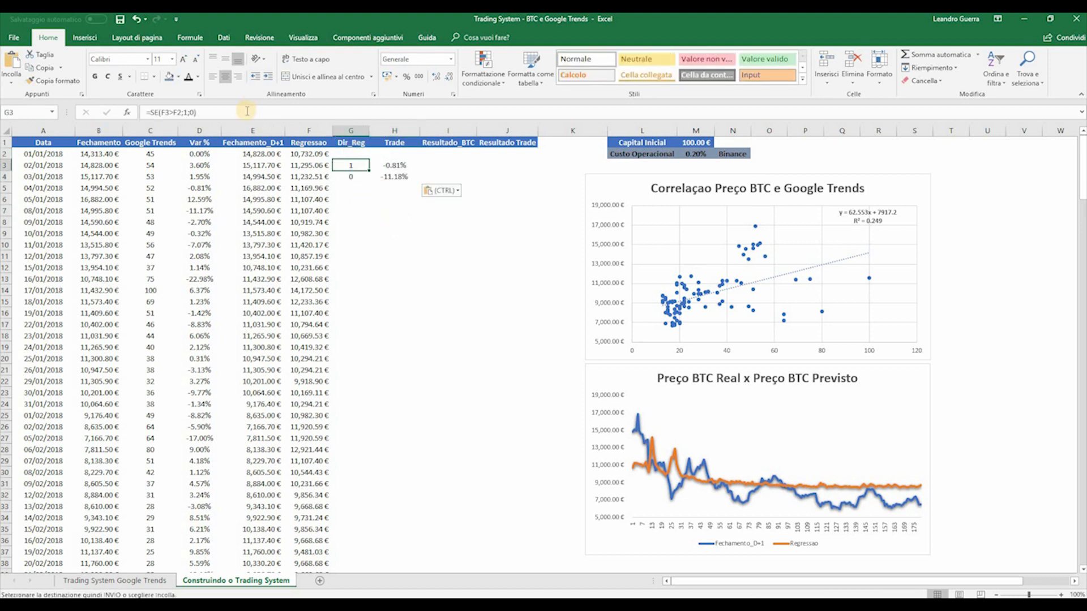
click(246, 112)
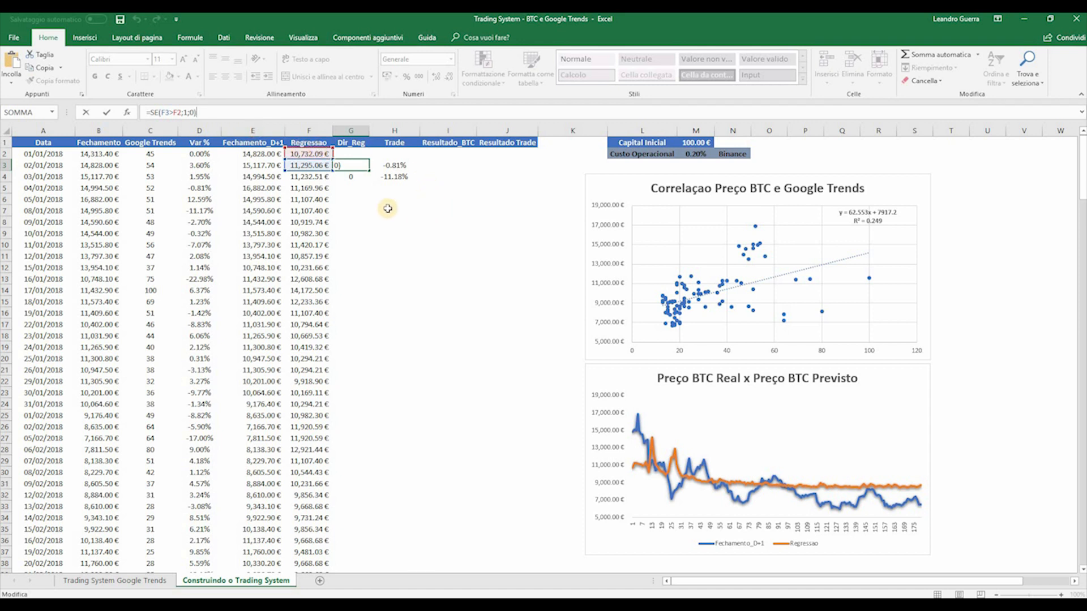
click(388, 209)
click(355, 176)
double_click(369, 181)
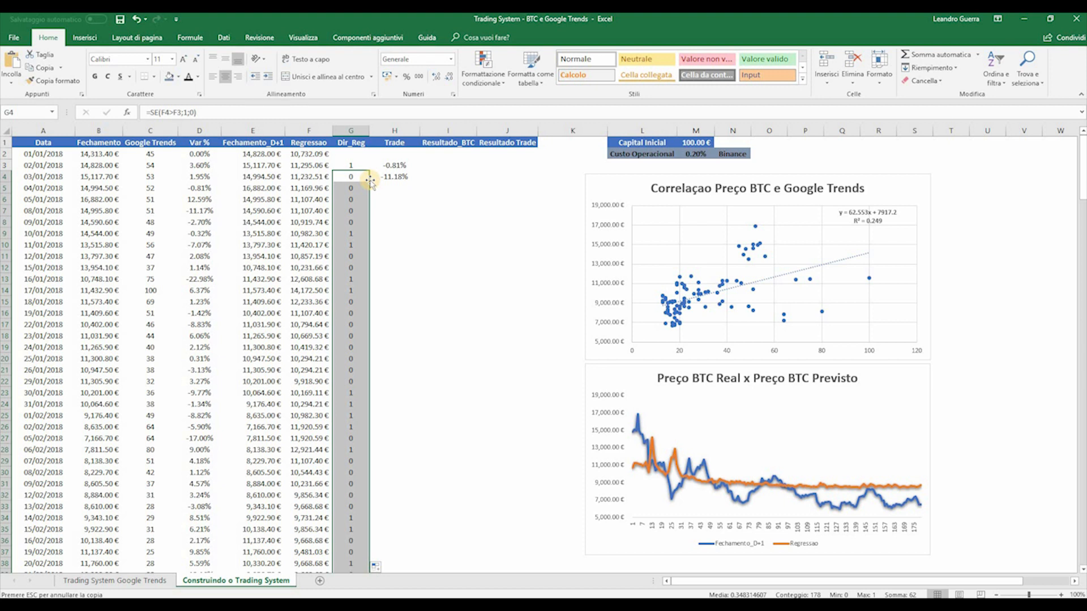
Review the Trade formula in H3 and fill the one in H4 down the rest of the column
click(394, 166)
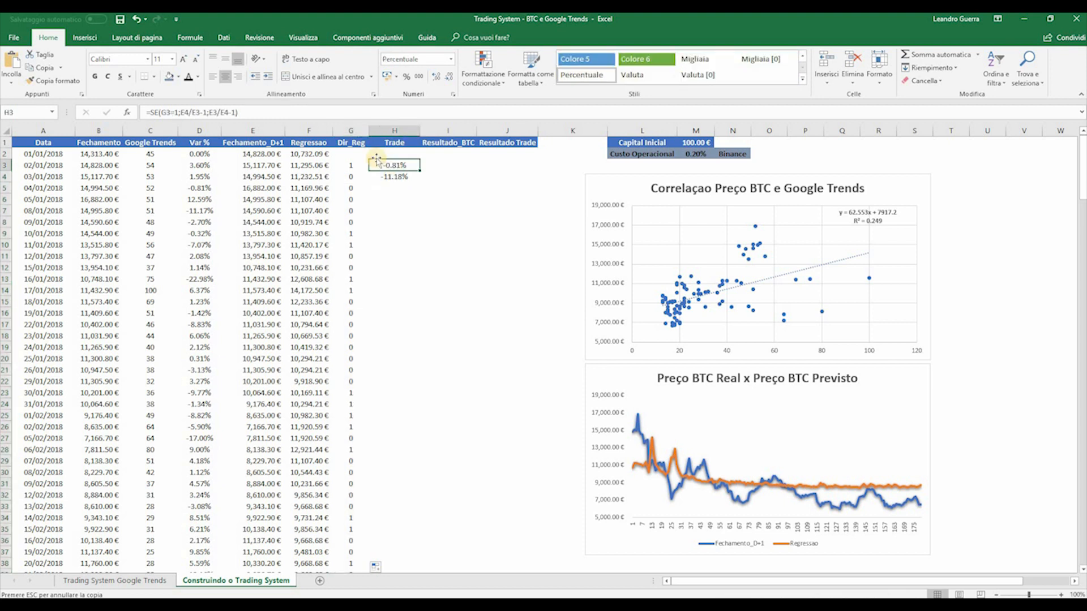
click(256, 113)
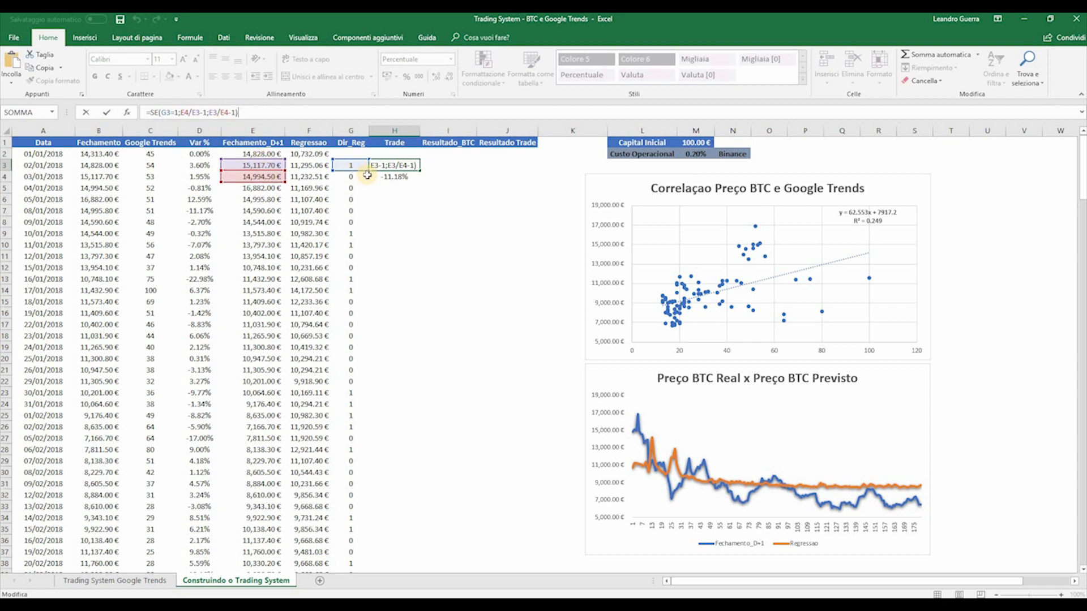
key(Return)
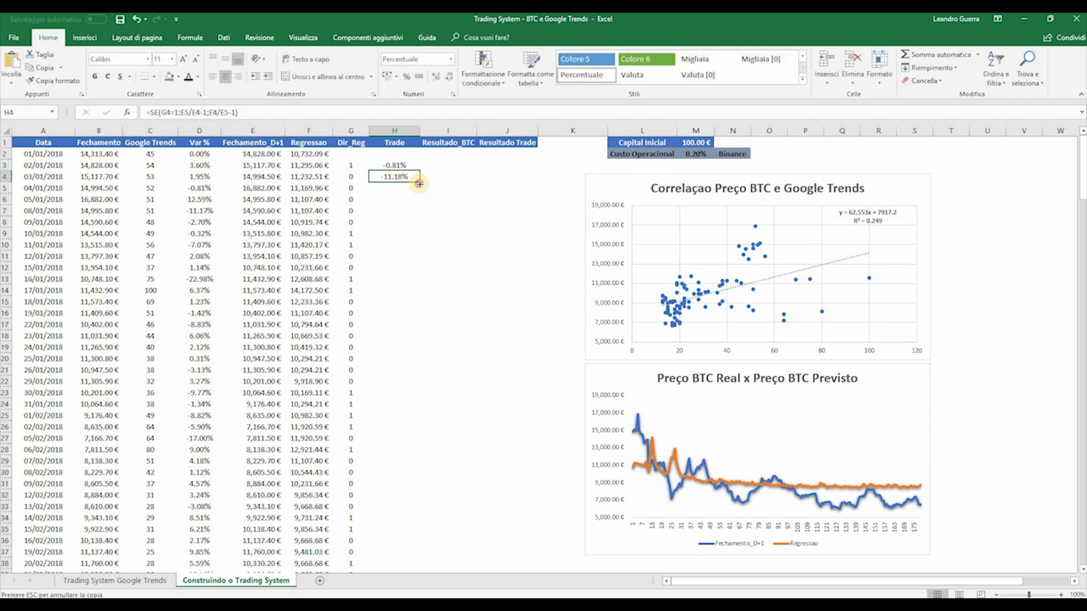
double_click(419, 182)
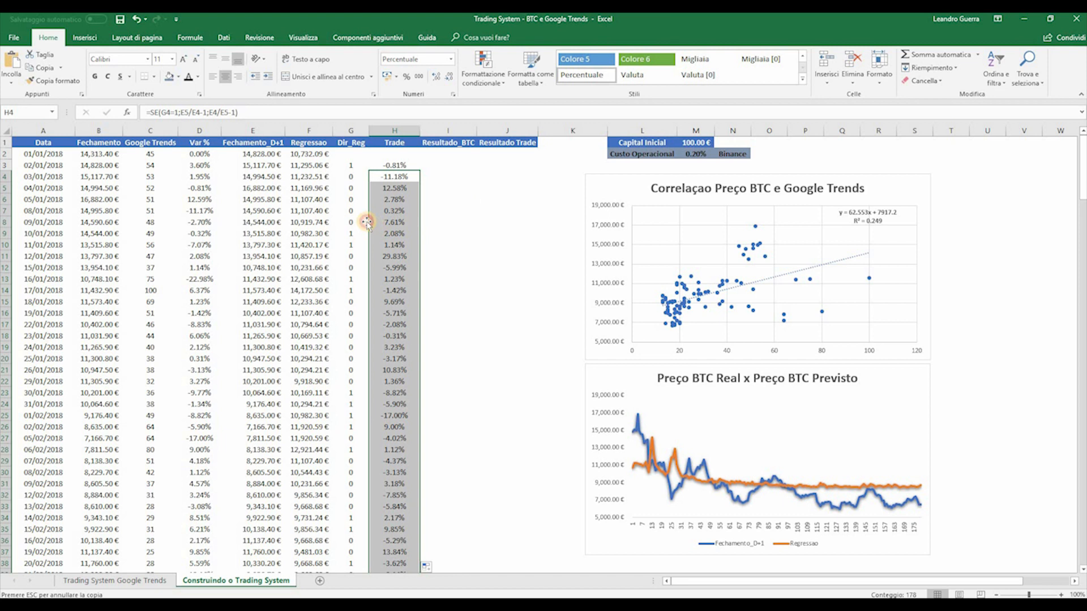
click(470, 223)
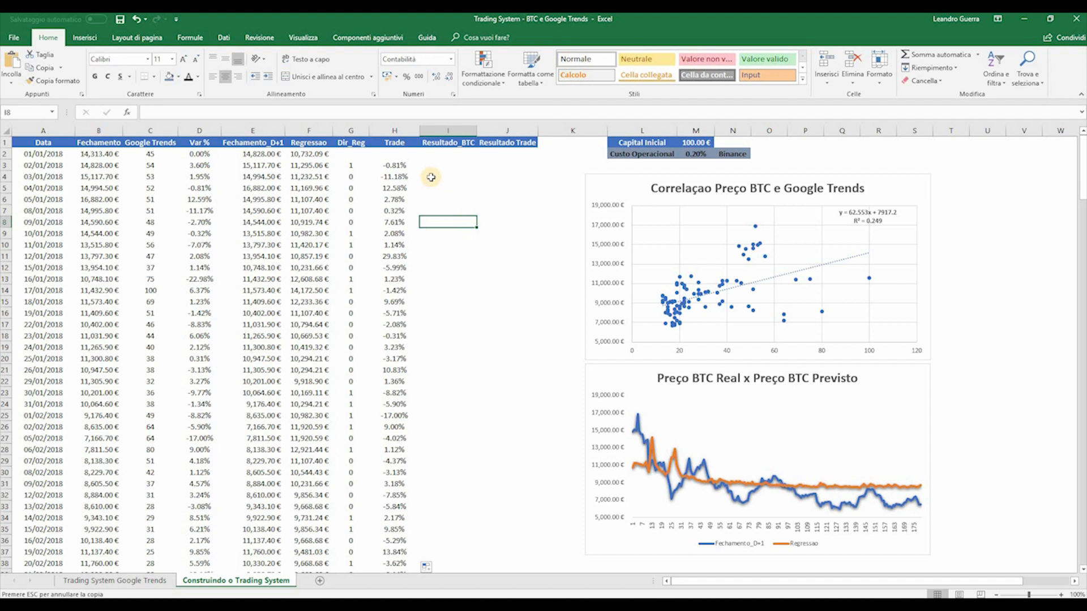
click(346, 210)
key(Down)
key(Down)
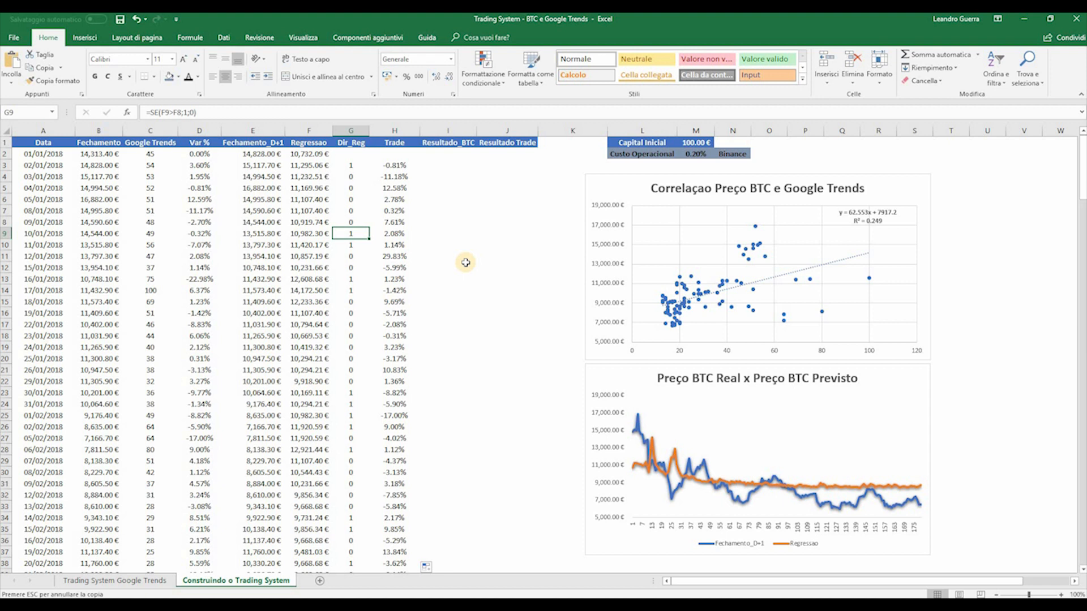
Copy I2:J4 under Resultado_BTC and Resultado Trade from the finished sheet and paste it at I2 of the Construindo o Trading System sheet
click(462, 143)
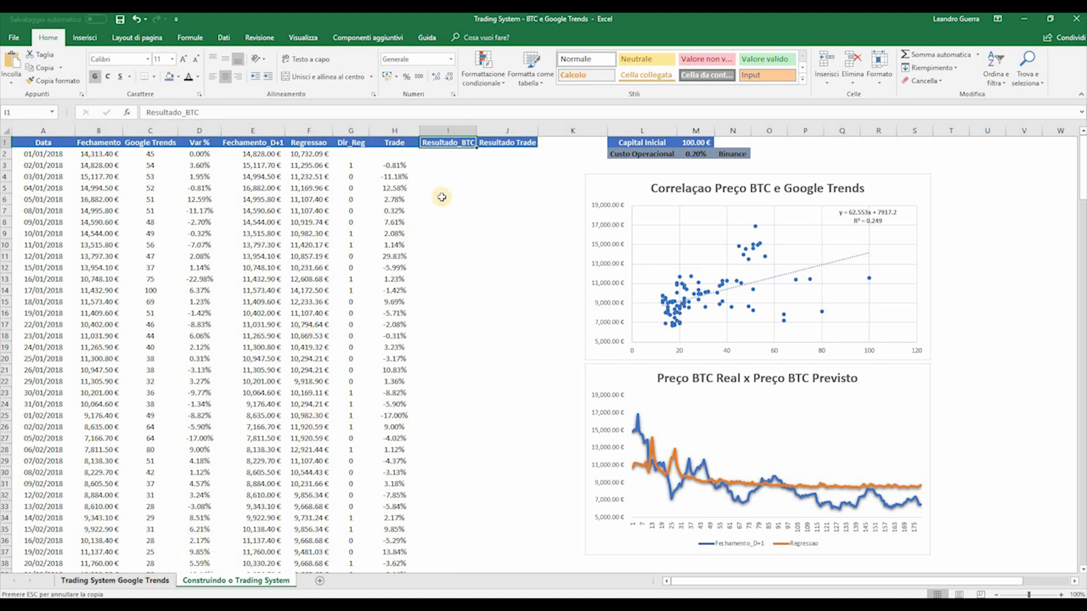
click(161, 582)
click(458, 166)
drag(453, 155, 515, 177)
key(ctrl+c)
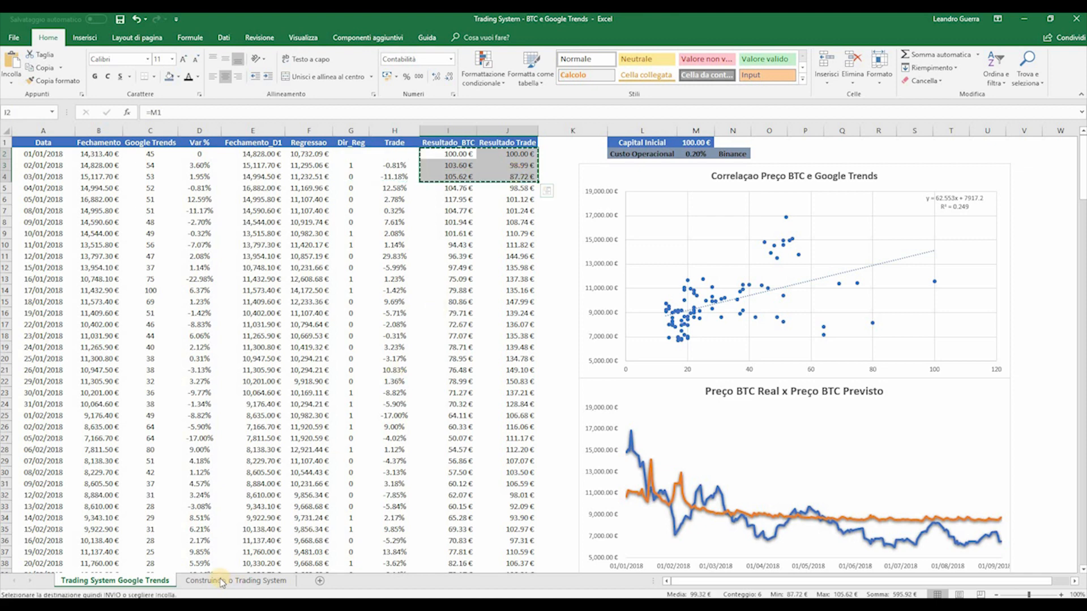
click(236, 582)
key(Down)
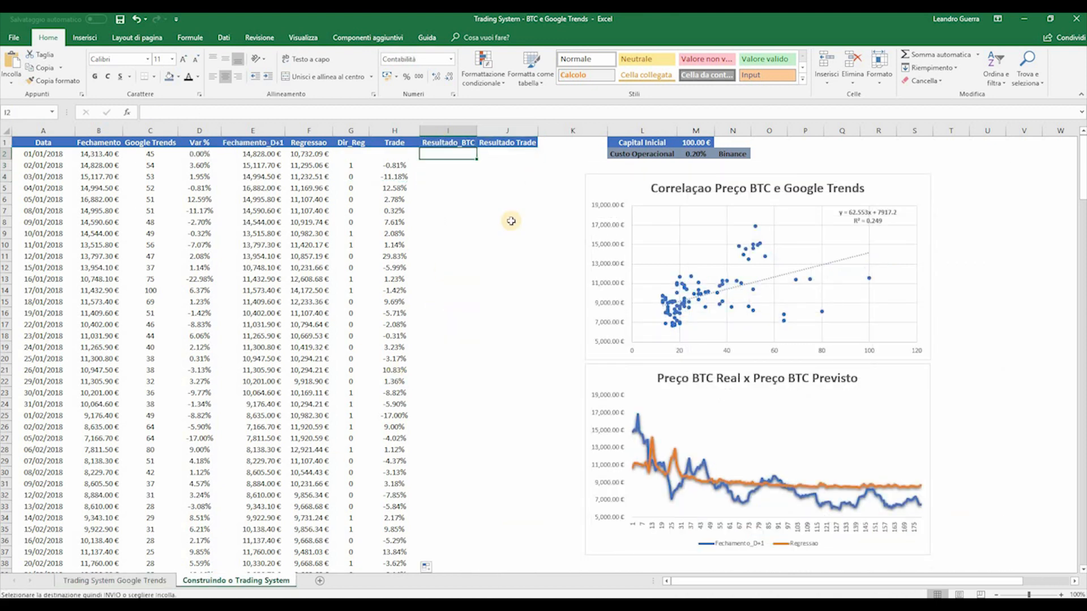
click(101, 582)
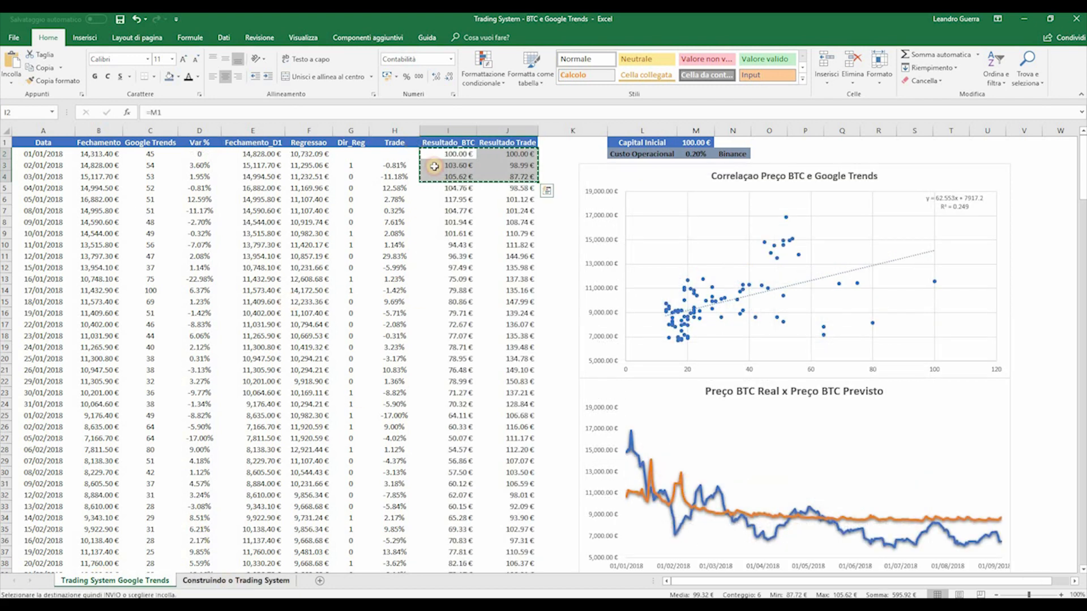
click(235, 581)
key(ctrl+v)
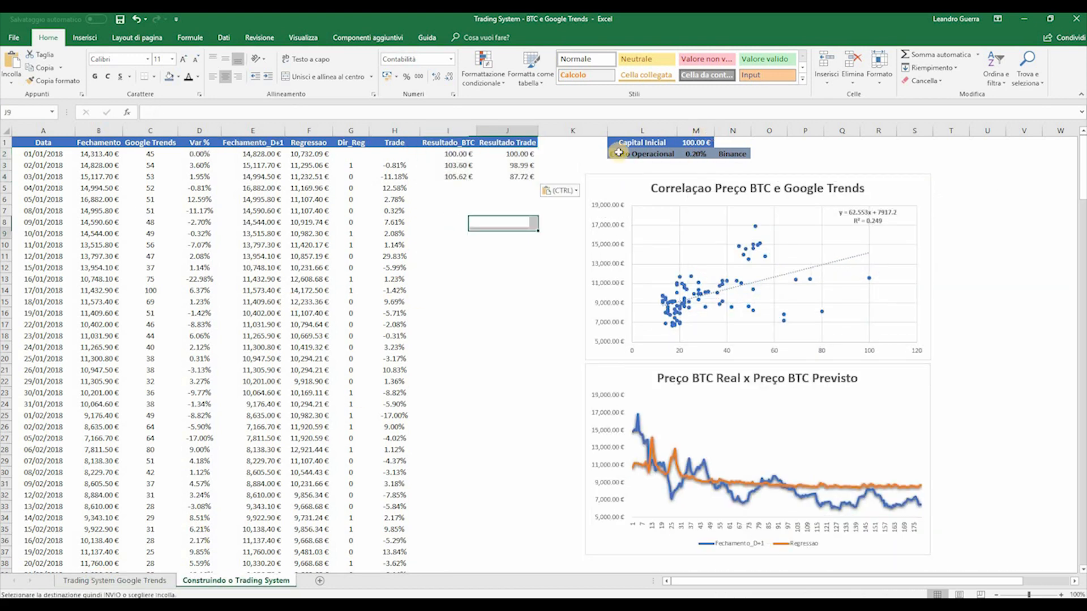
Examine the Resultado_BTC formulas in I2 and I3 and the Resultado Trade formula in J3
click(455, 153)
click(334, 113)
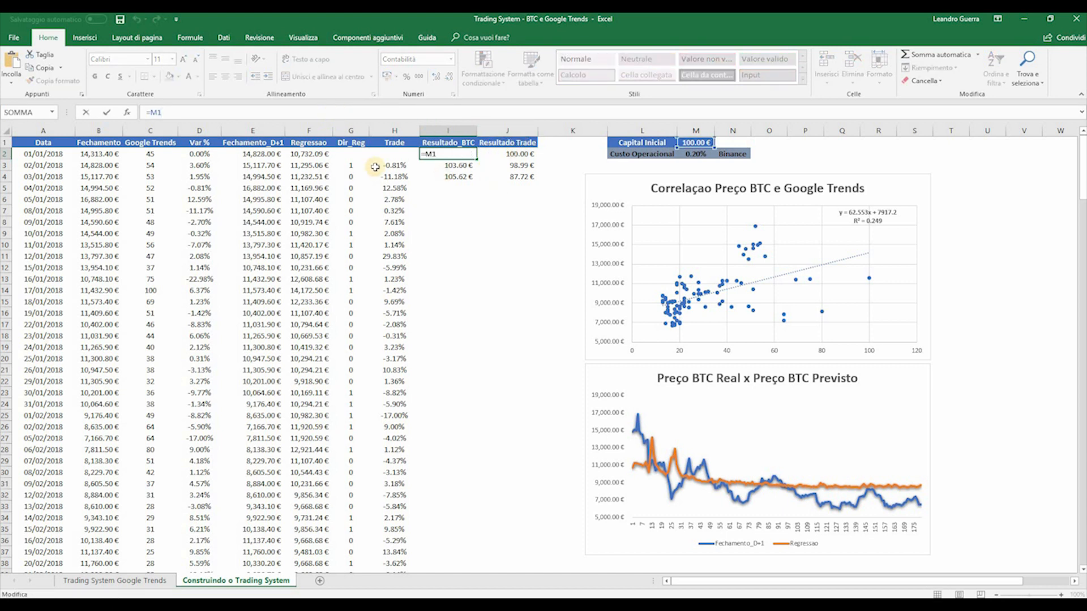
key(ctrl+Return)
click(400, 152)
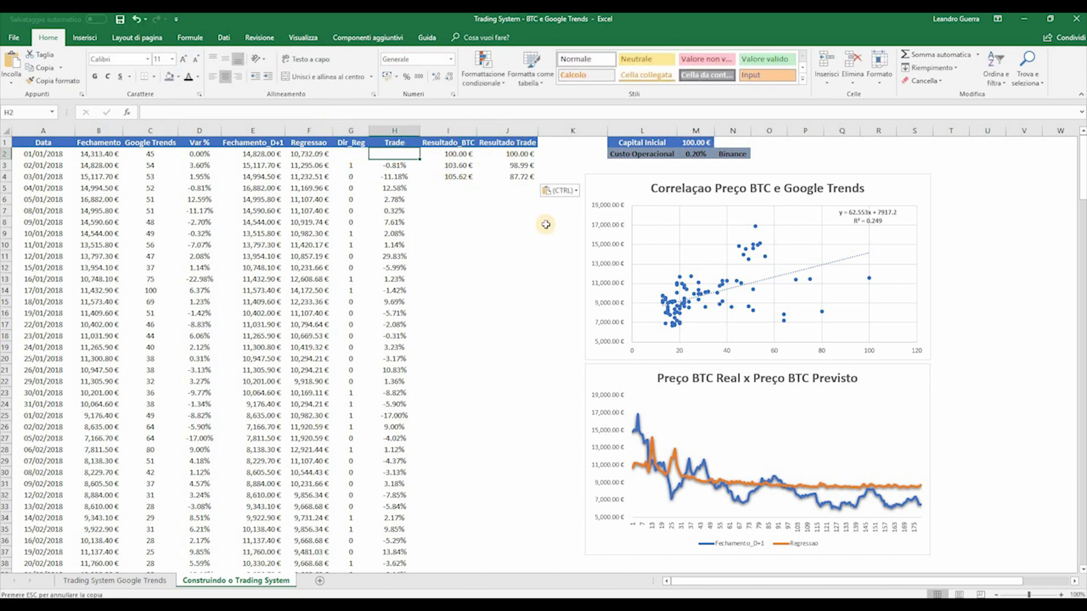
click(447, 165)
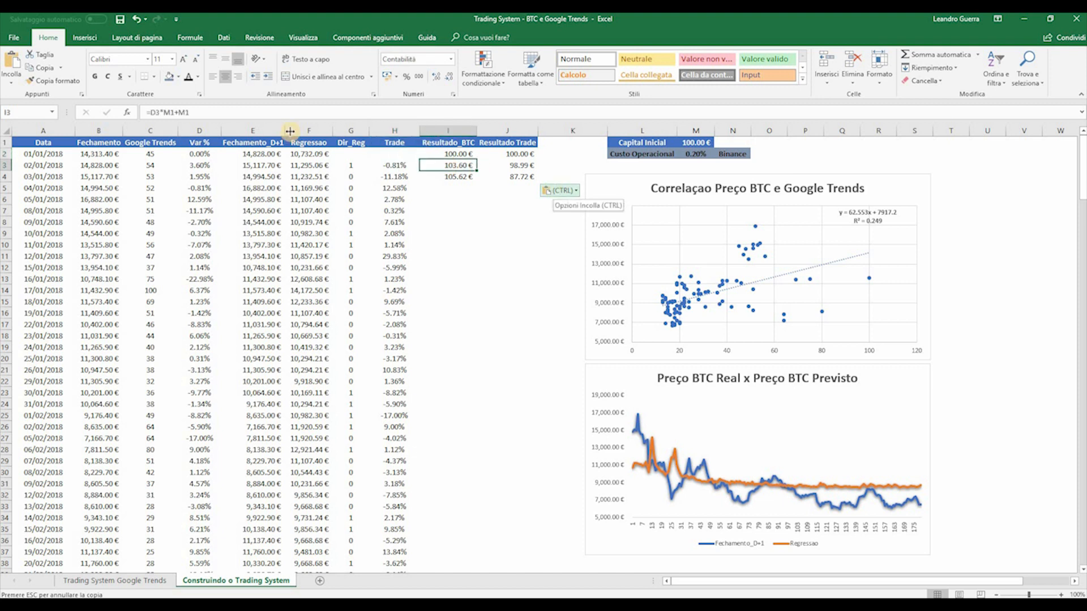
click(285, 112)
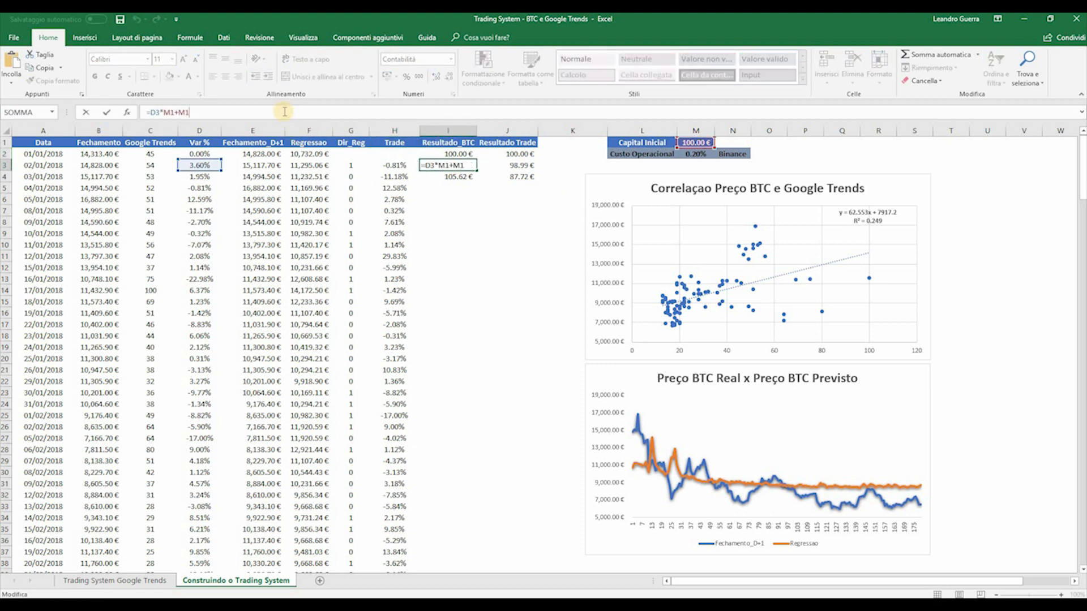
key(Escape)
click(511, 165)
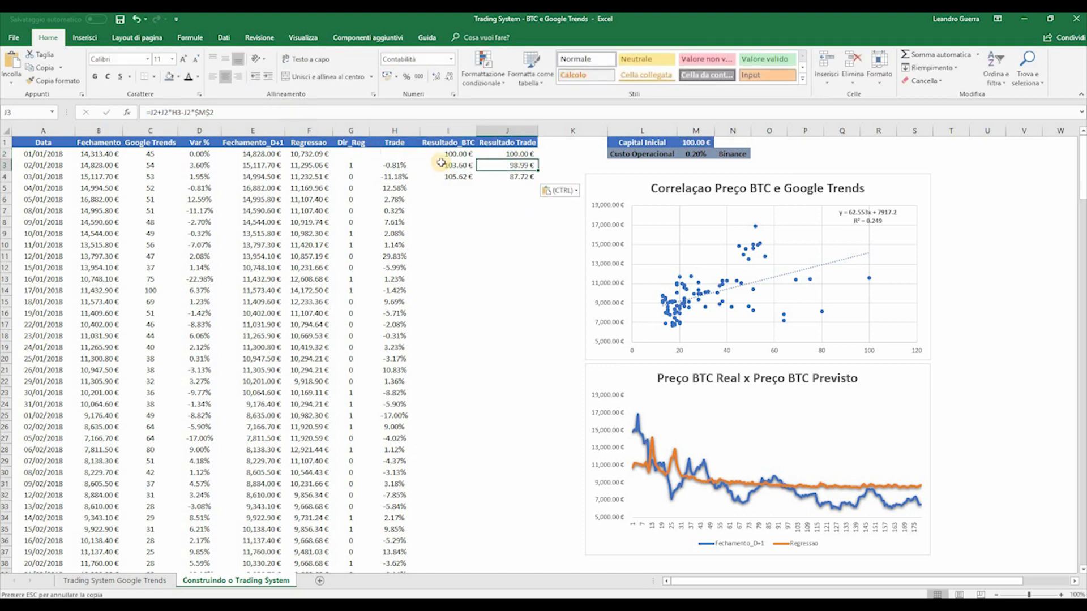
Redirect both M1 references in the I3 formula to I2 so that it reads =D3*I2+I2
click(442, 165)
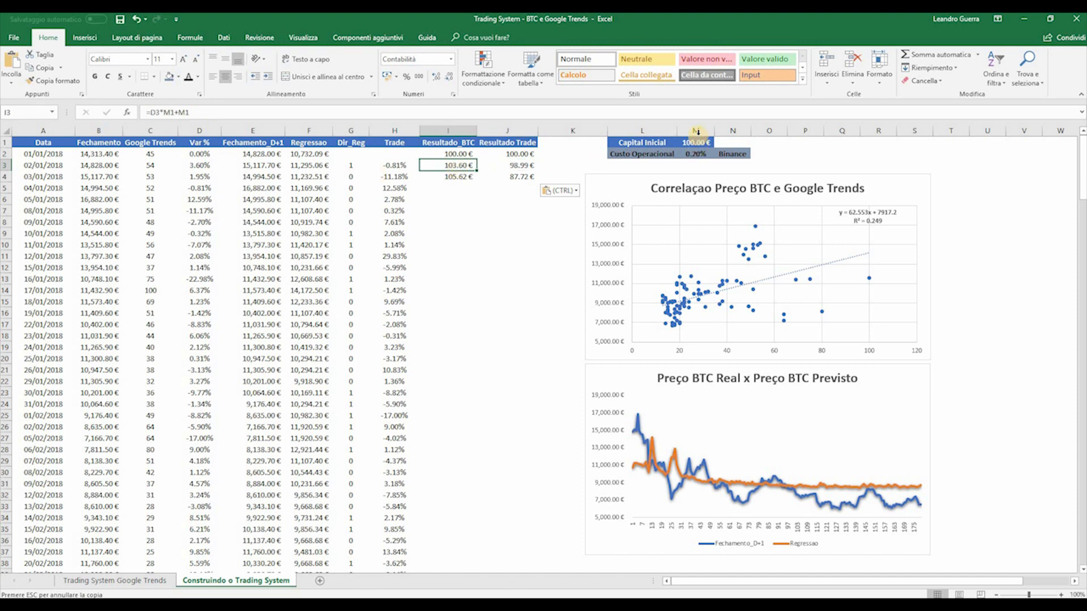
click(198, 113)
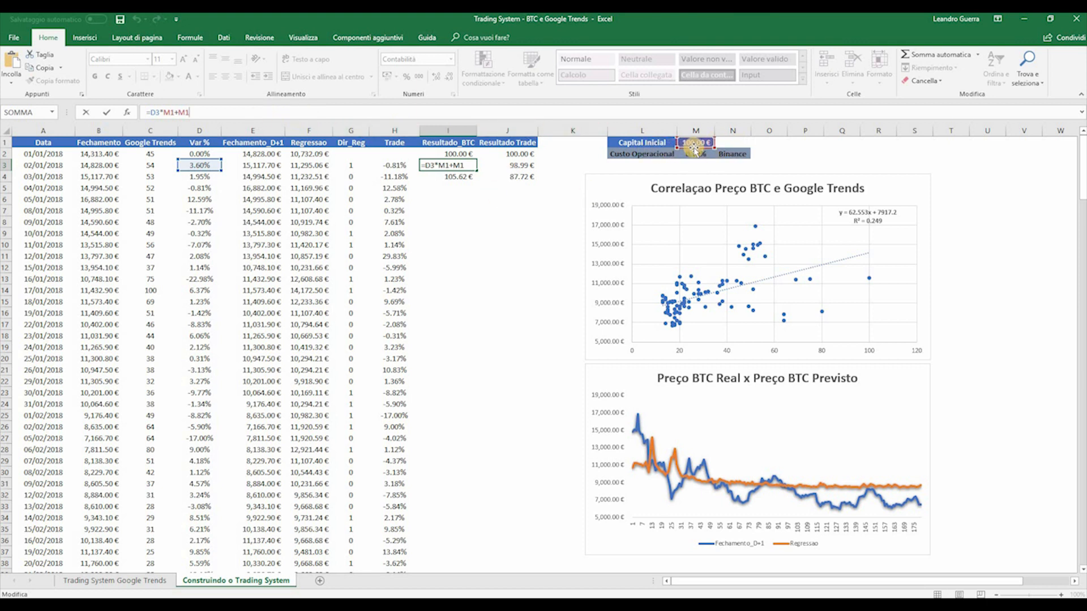
drag(679, 145, 472, 154)
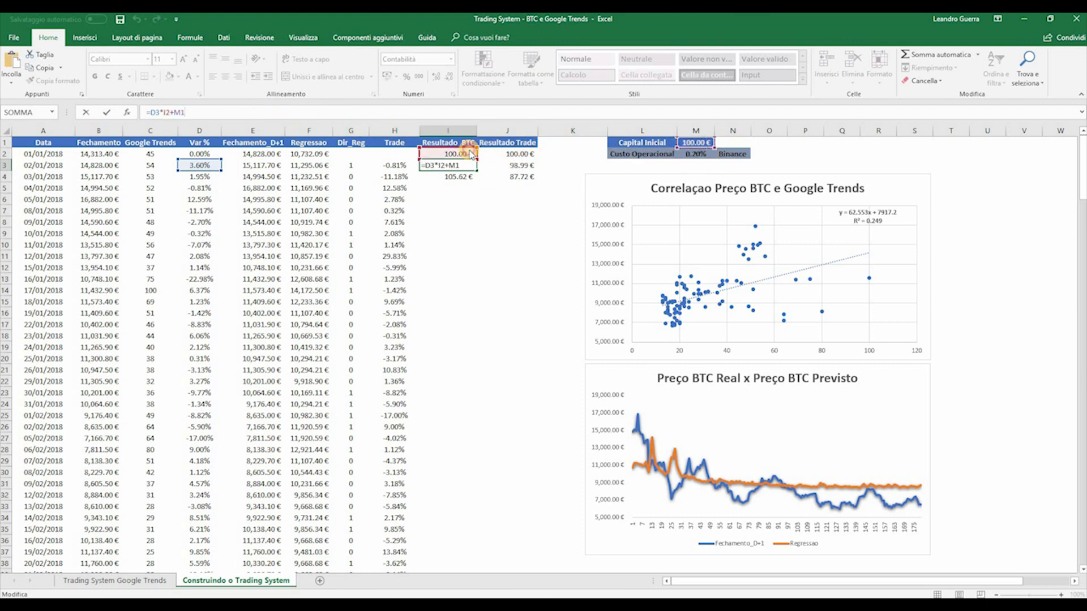
drag(702, 148, 446, 160)
key(Return)
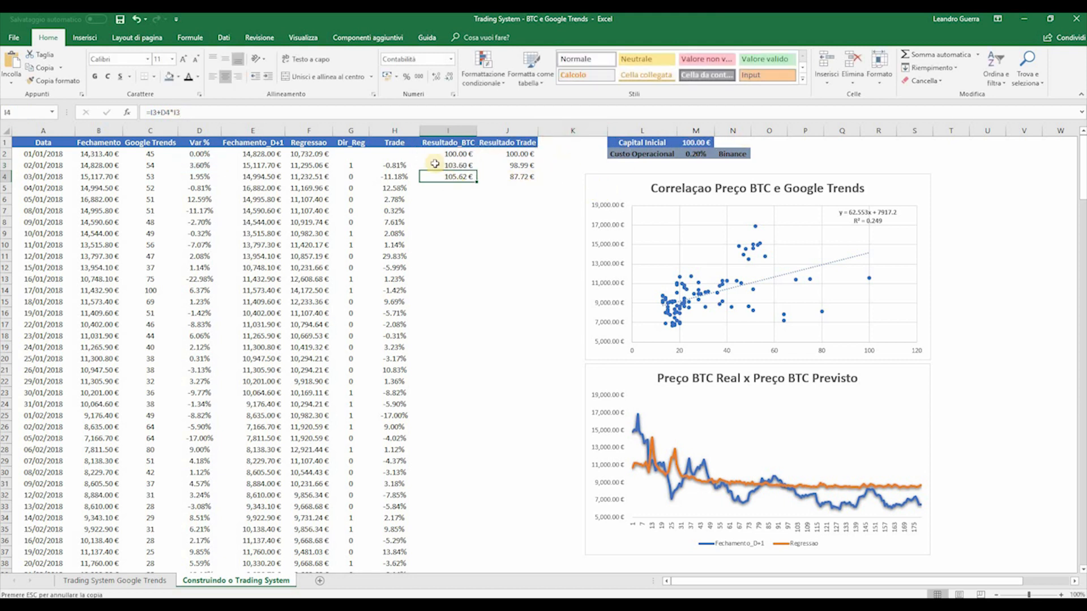
Review the formulas in I4 and J3, and fill I4:J4 down the Resultado_BTC and Resultado Trade columns
key(F2)
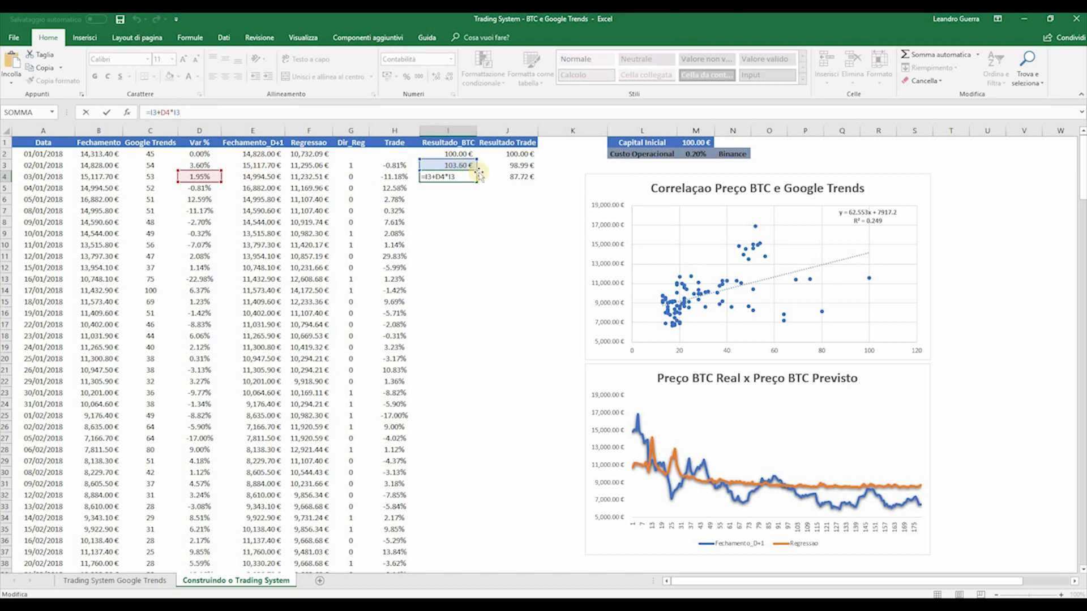
click(561, 200)
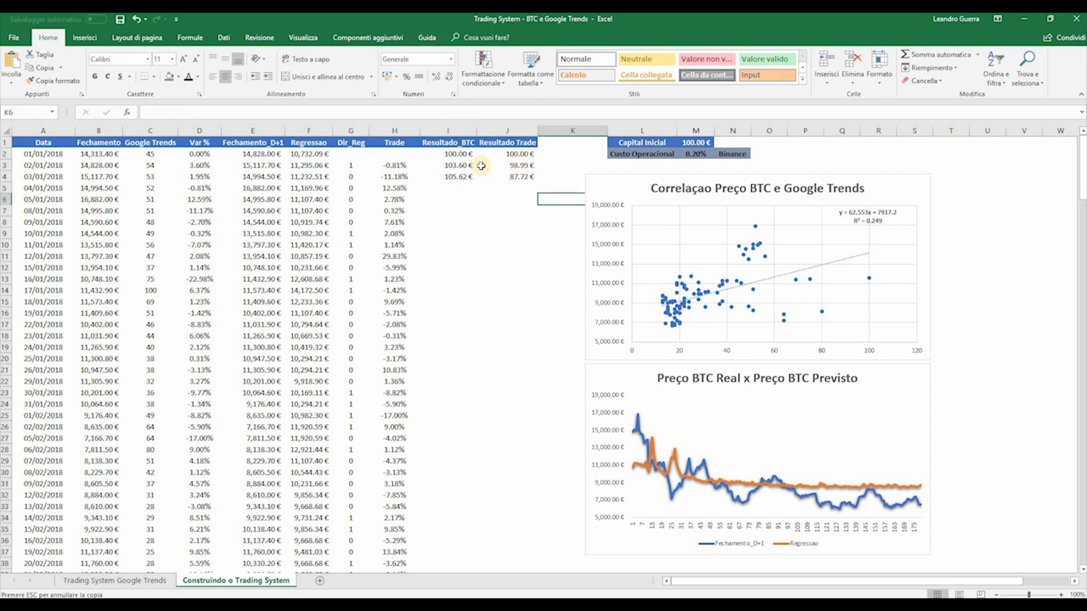
click(522, 166)
click(346, 111)
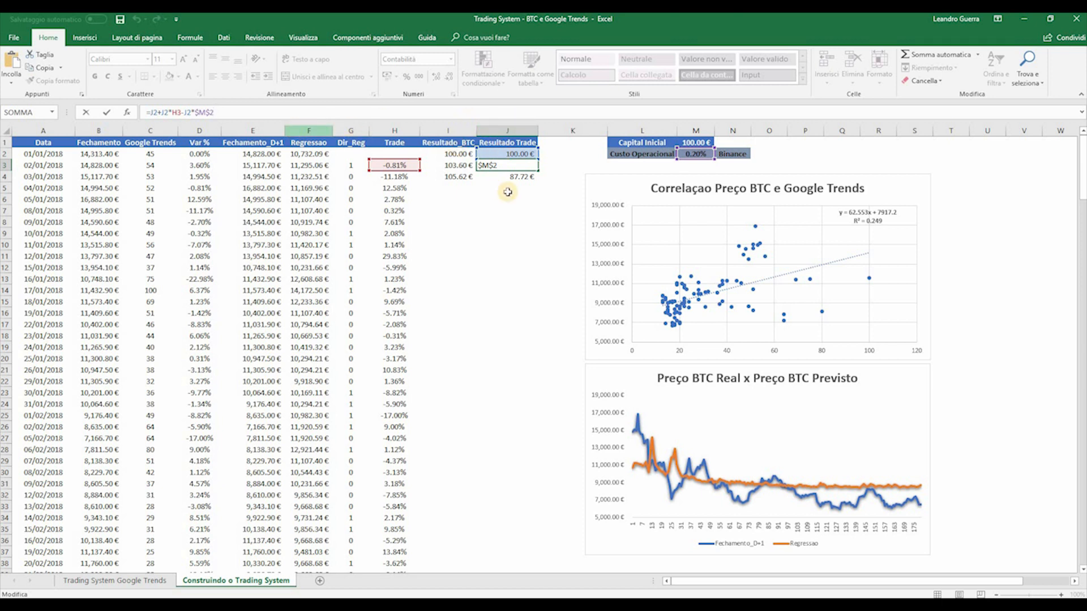
key(Return)
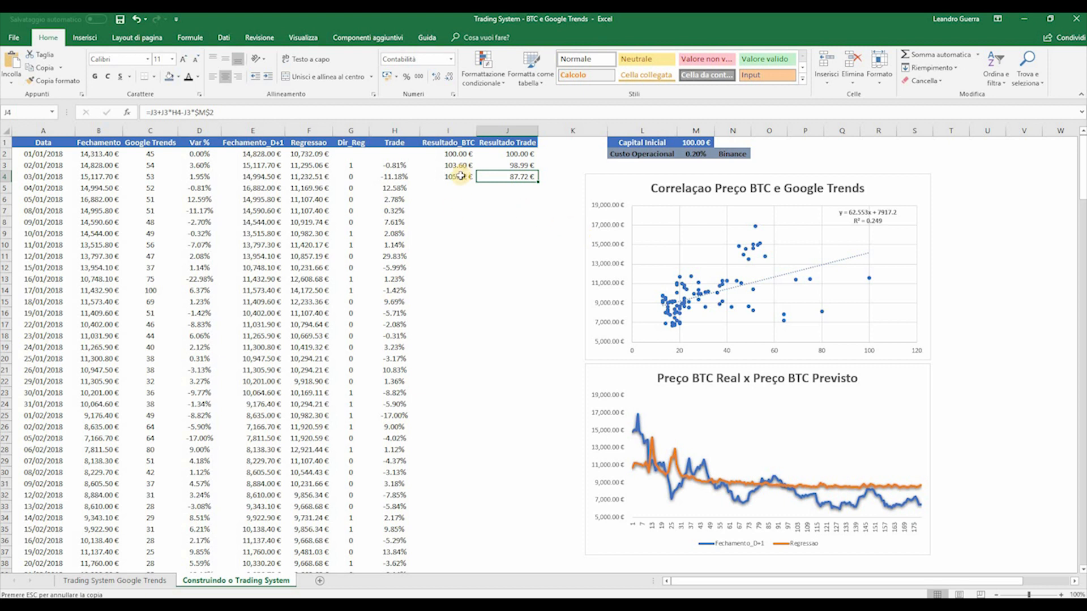
drag(460, 177, 531, 178)
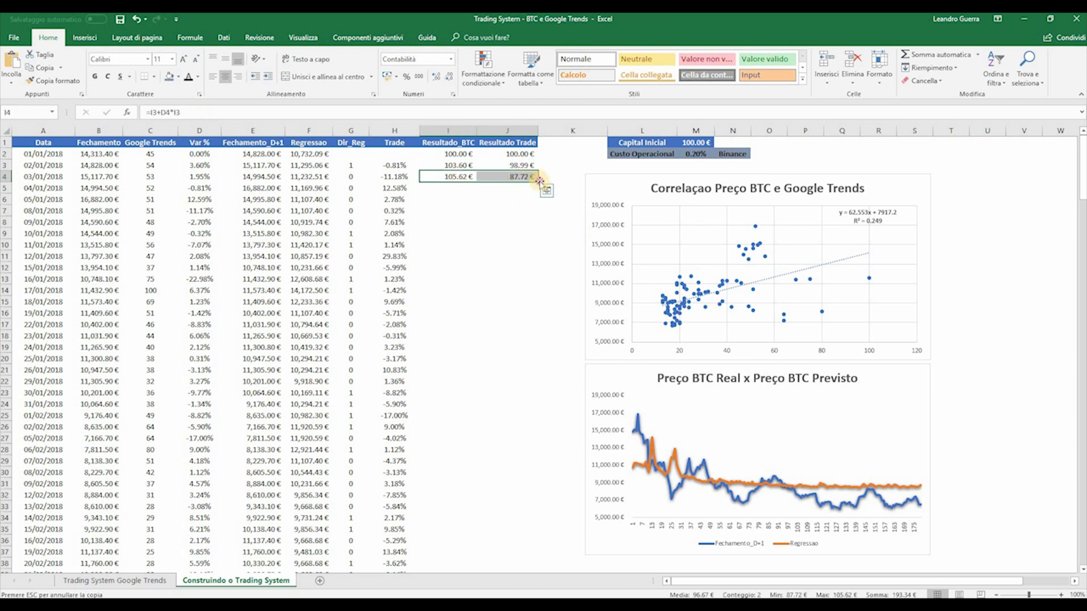
double_click(540, 180)
Insert a 2D line chart from the Resultado_BTC and Resultado Trade columns, using the range I1:J179 with headers
click(456, 142)
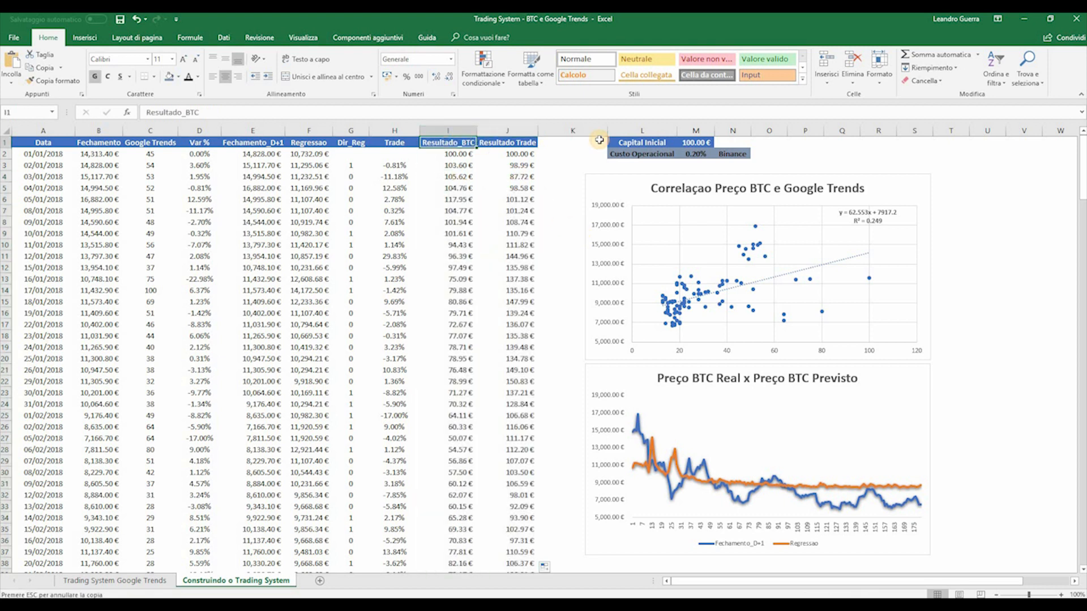
key(shift+Right)
key(ctrl+shift+Down)
key(shift+Up)
key(shift+Up)
key(shift+Up)
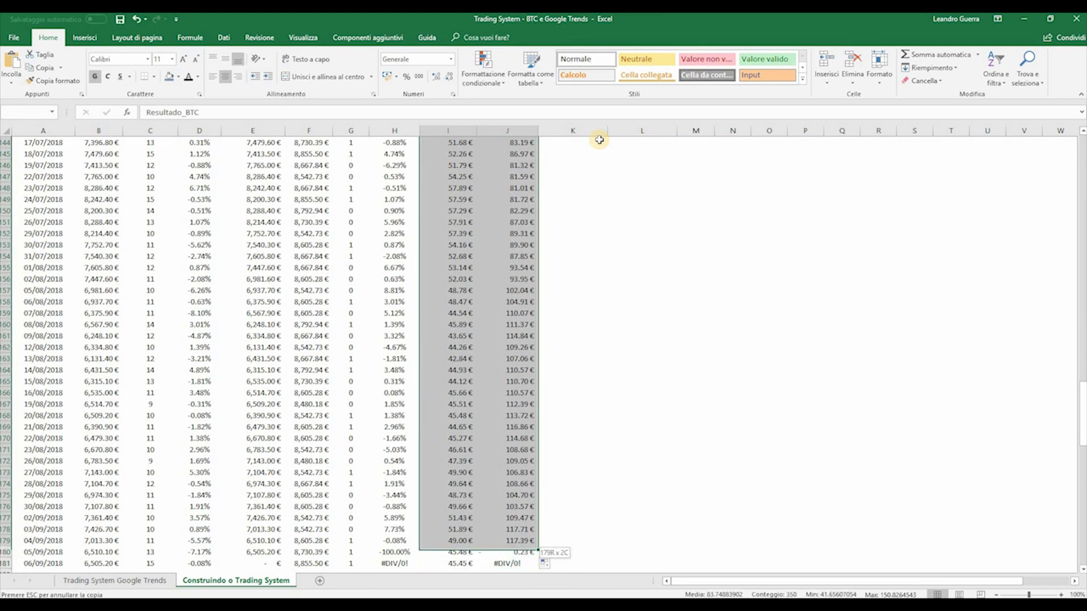
click(84, 37)
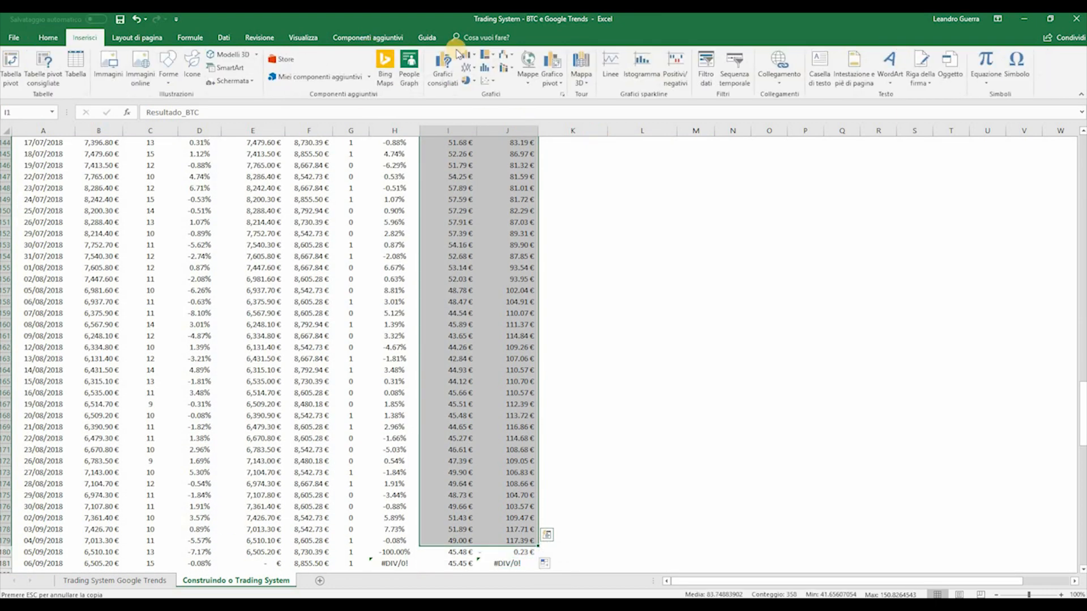
click(470, 68)
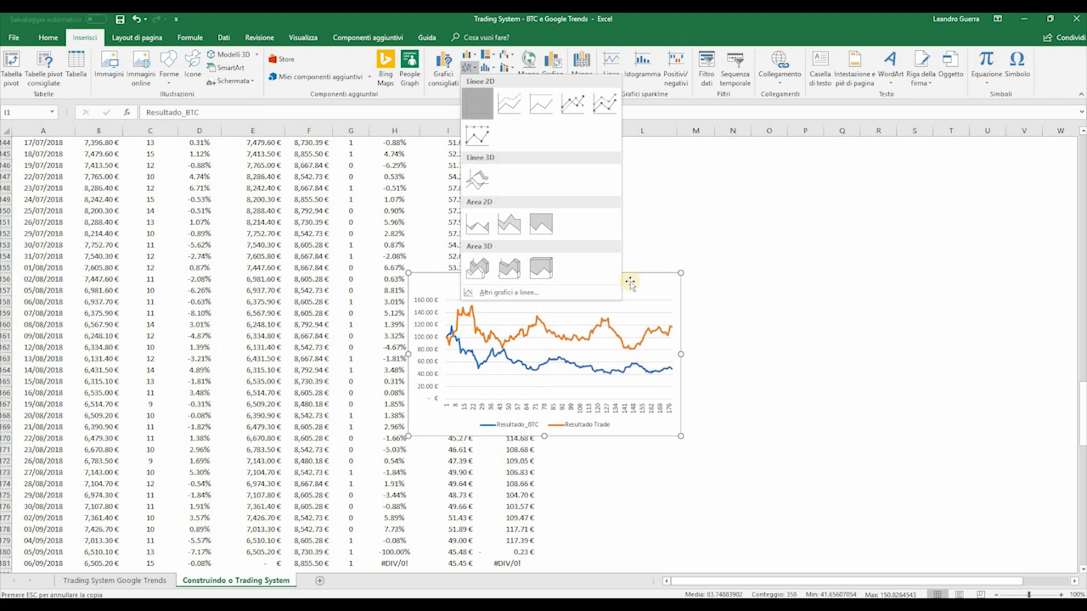
click(473, 102)
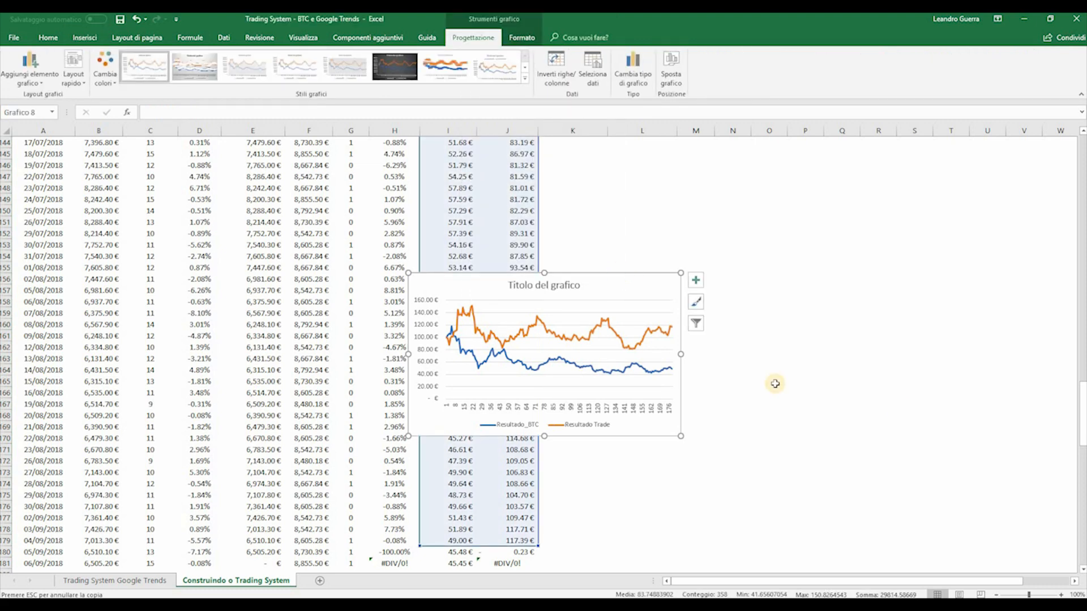
Cut the new results chart and paste it at K39, below the Preço BTC Real x Preço BTC Previsto chart
key(Delete)
drag(1082, 429, 1076, 146)
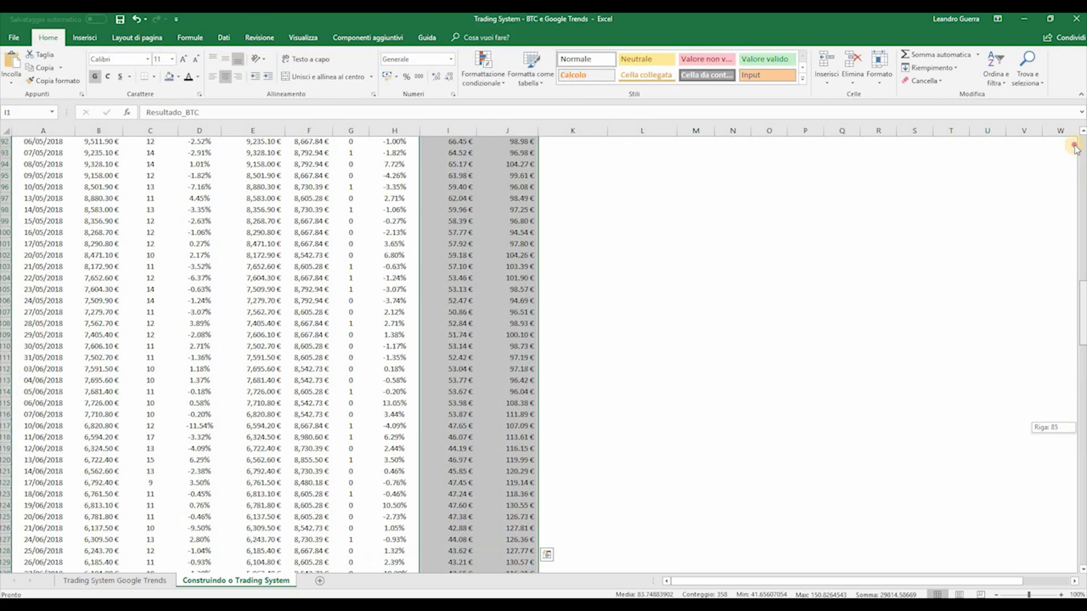
scroll(679, 459, down, 3)
click(591, 473)
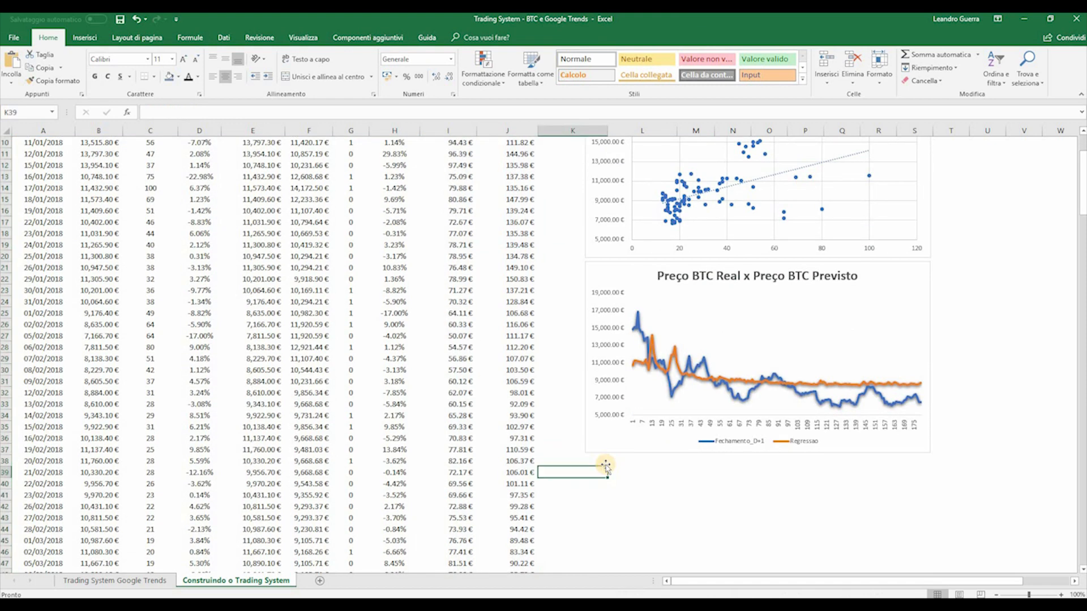
key(ctrl+v)
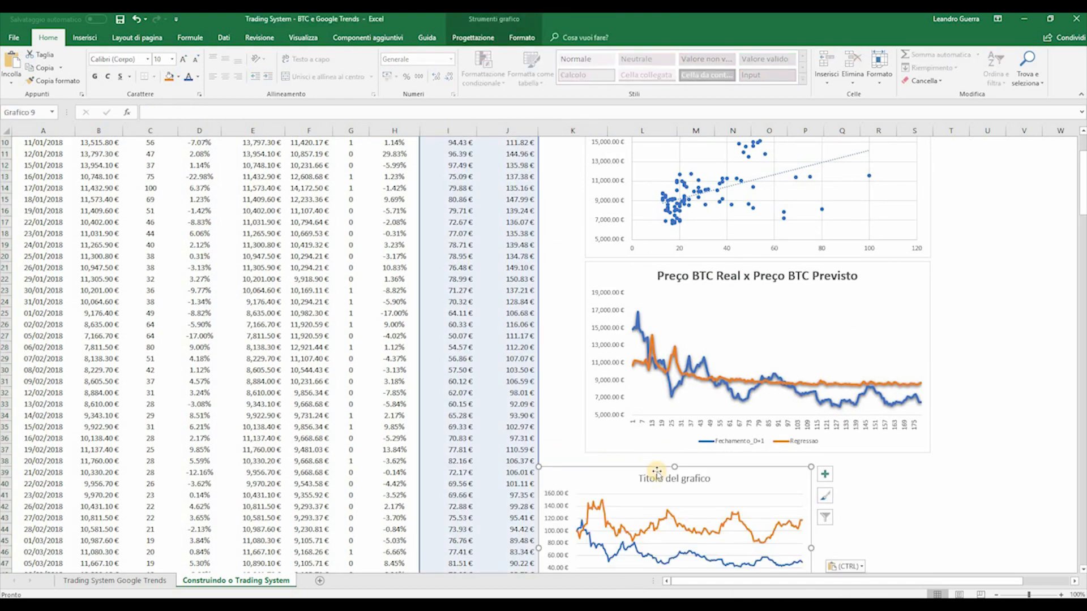
Align the results chart directly under the Preço BTC Real x Preço BTC Previsto chart and widen it to match, about 16 cm
scroll(583, 419, down, 4)
drag(574, 332, 621, 321)
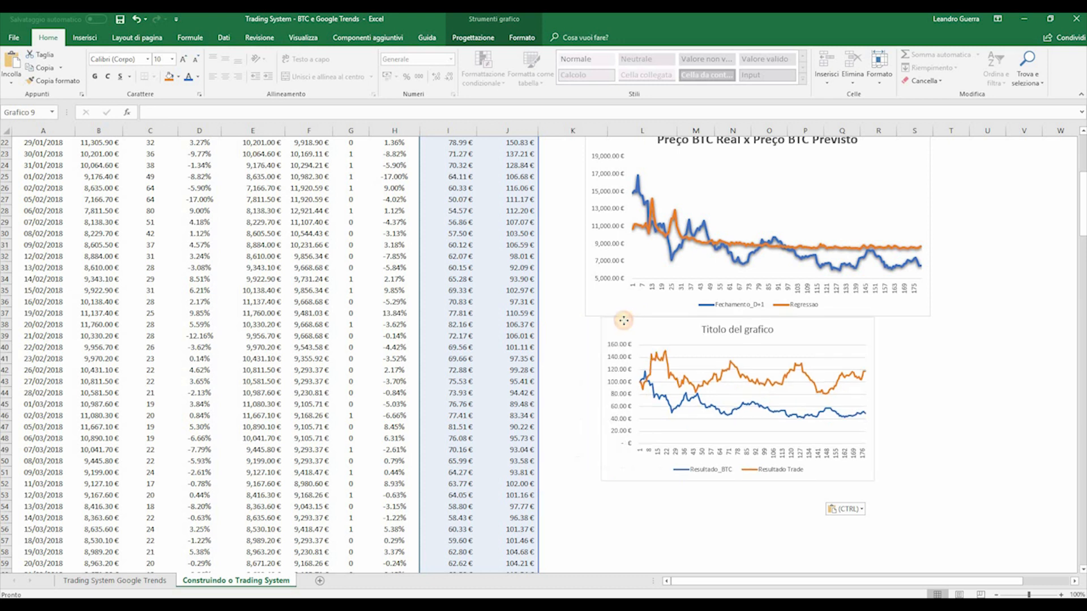
click(849, 397)
drag(858, 401, 929, 408)
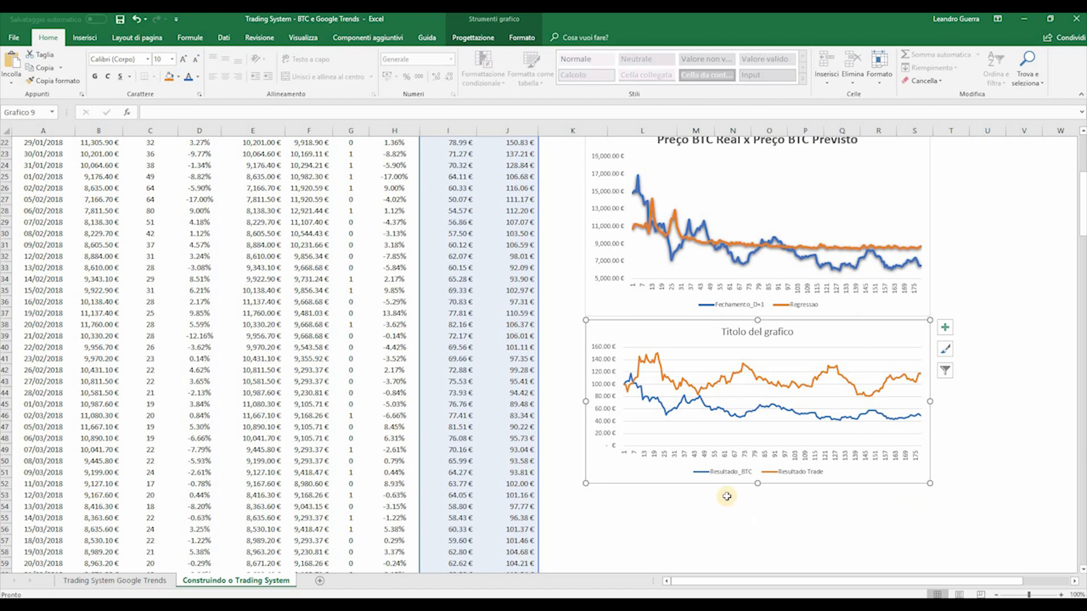
Apply the chart style with thick shadowed lines and a bold title to the results chart, matching the chart above
click(84, 38)
click(522, 37)
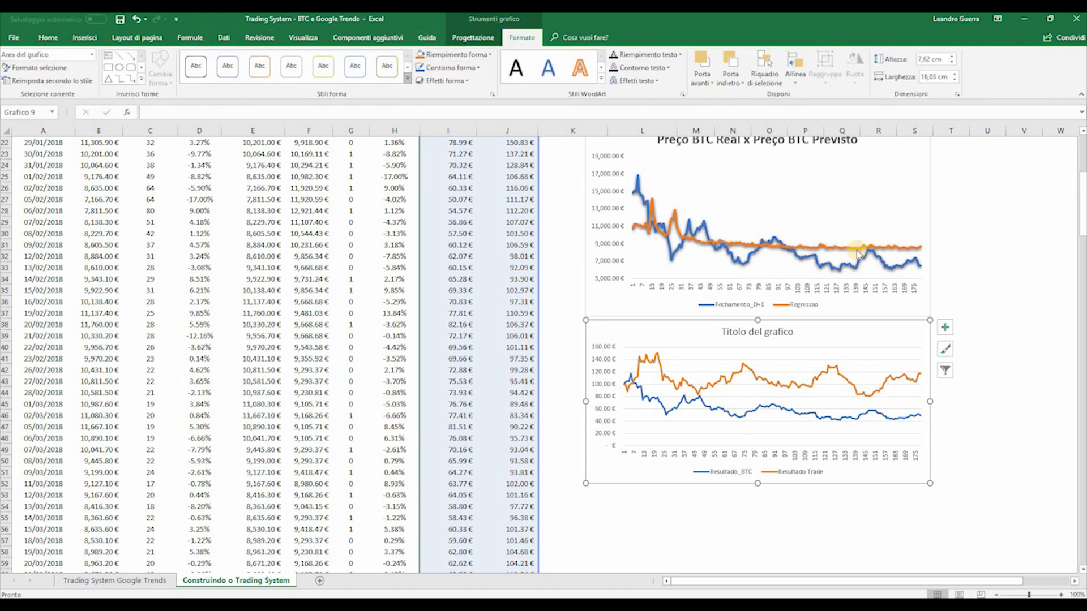
click(472, 37)
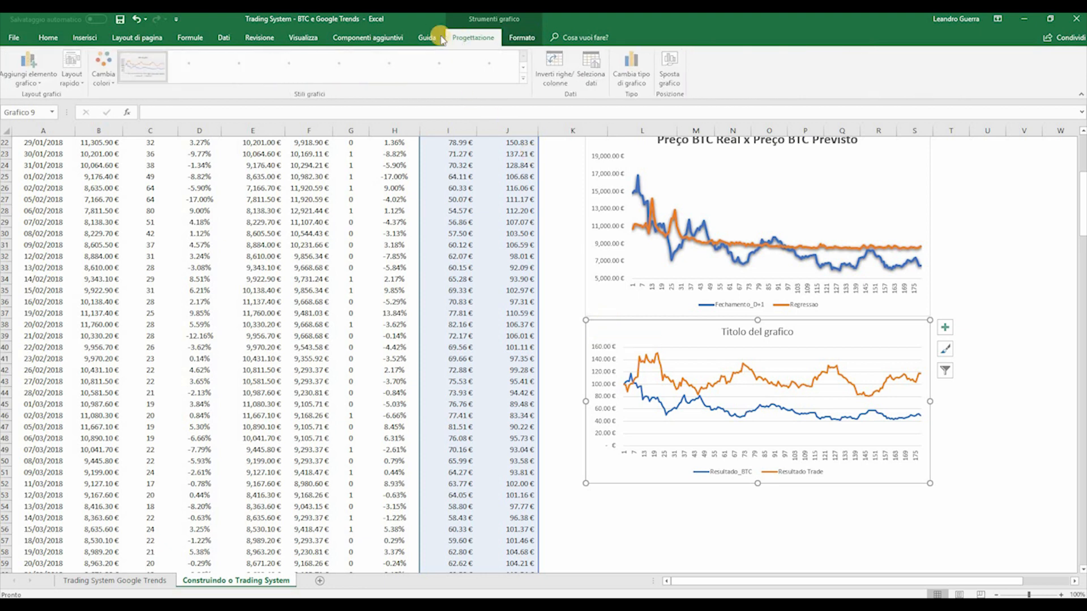
click(525, 78)
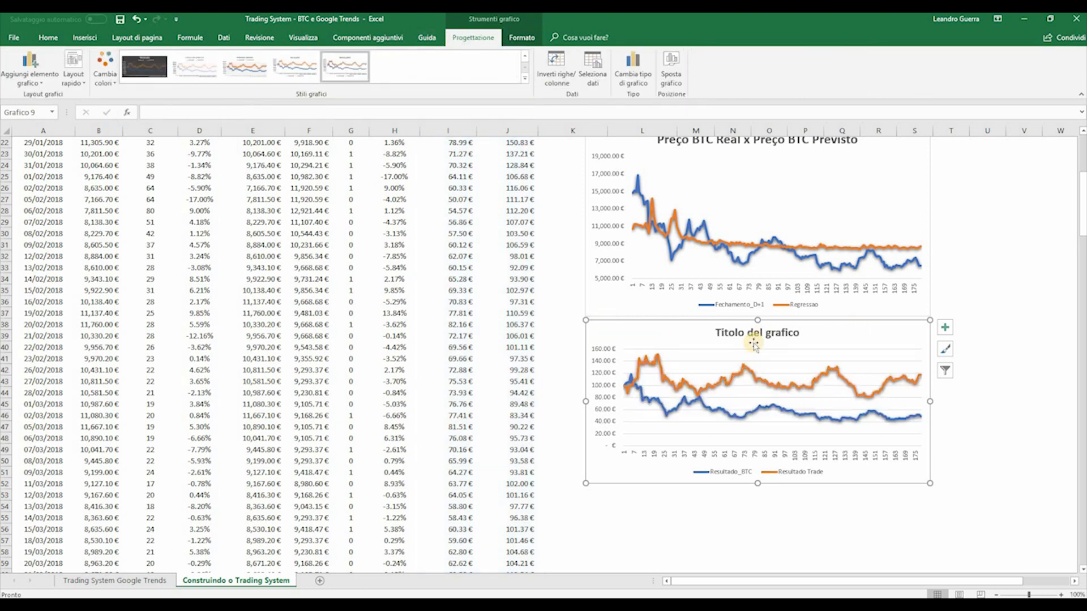
click(726, 351)
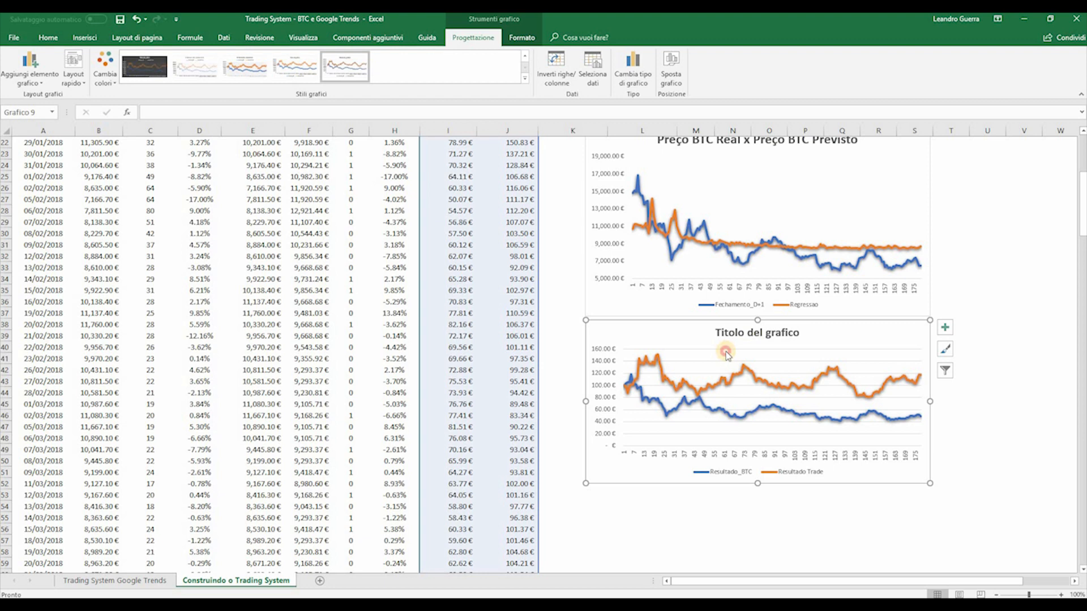
Copy the title text "Trading System - BTC e Google Trends" from the results chart on the Trading System Google Trends sheet
click(146, 581)
scroll(751, 455, down, 1)
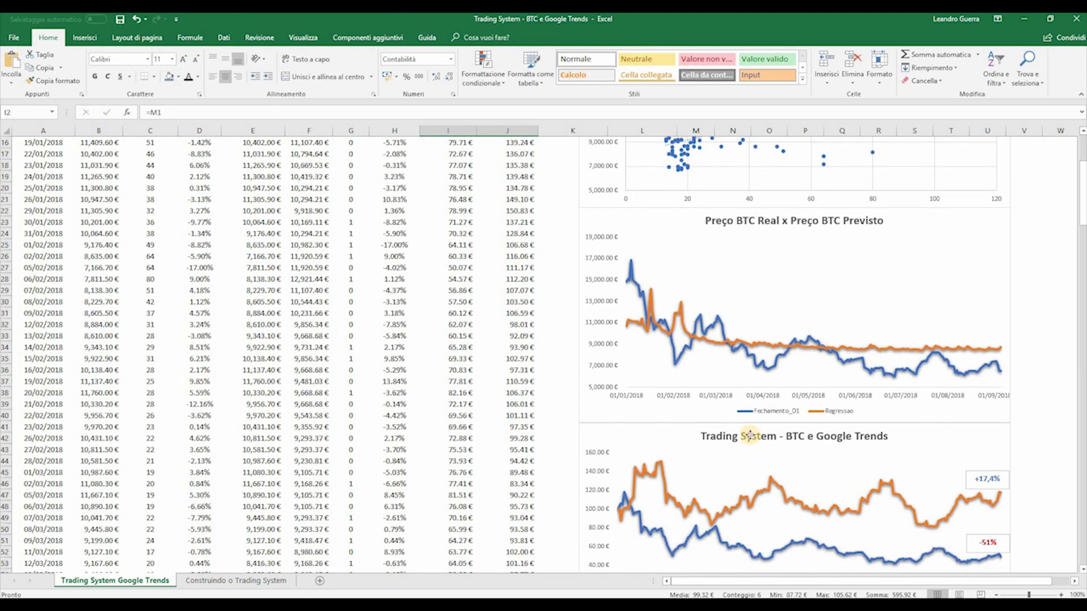
triple_click(751, 436)
key(ctrl+c)
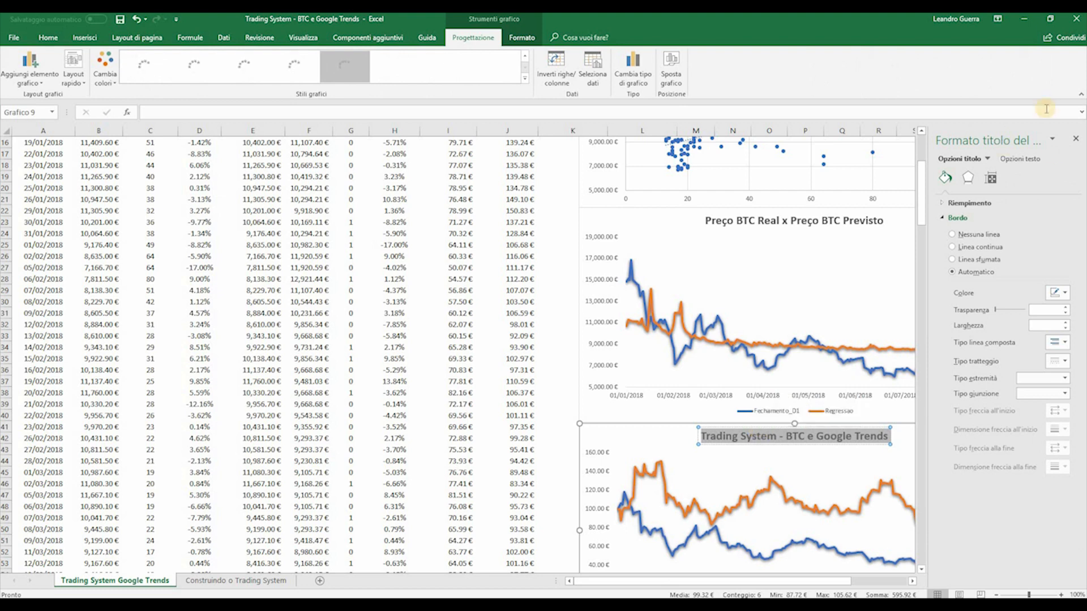
click(1075, 139)
click(192, 581)
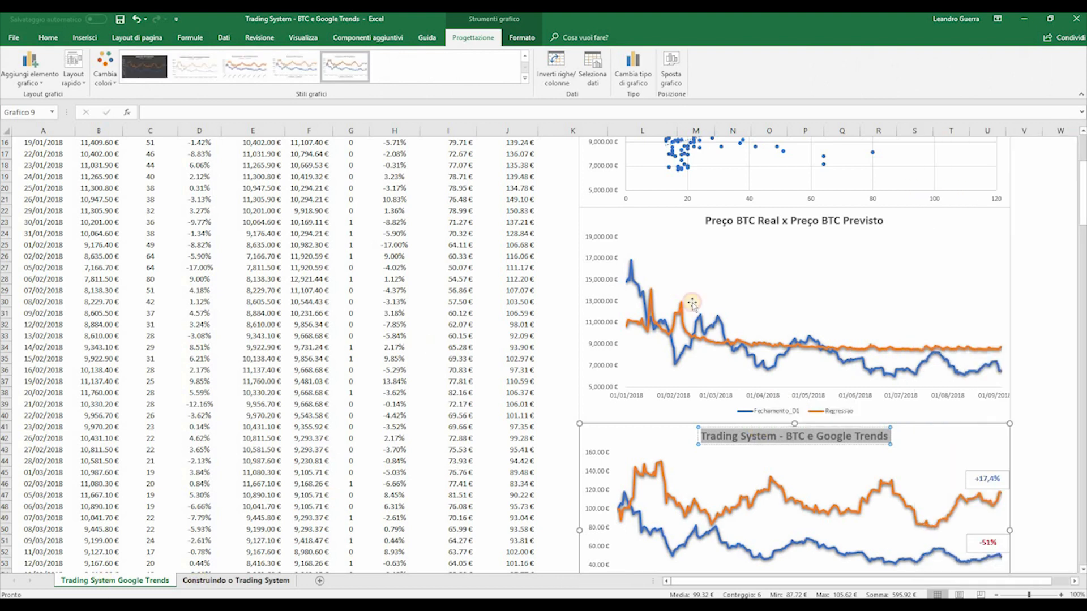
Replace the new chart's placeholder title with the copied "Trading System - BTC e Google Trends" text and save the workbook
click(751, 333)
triple_click(750, 333)
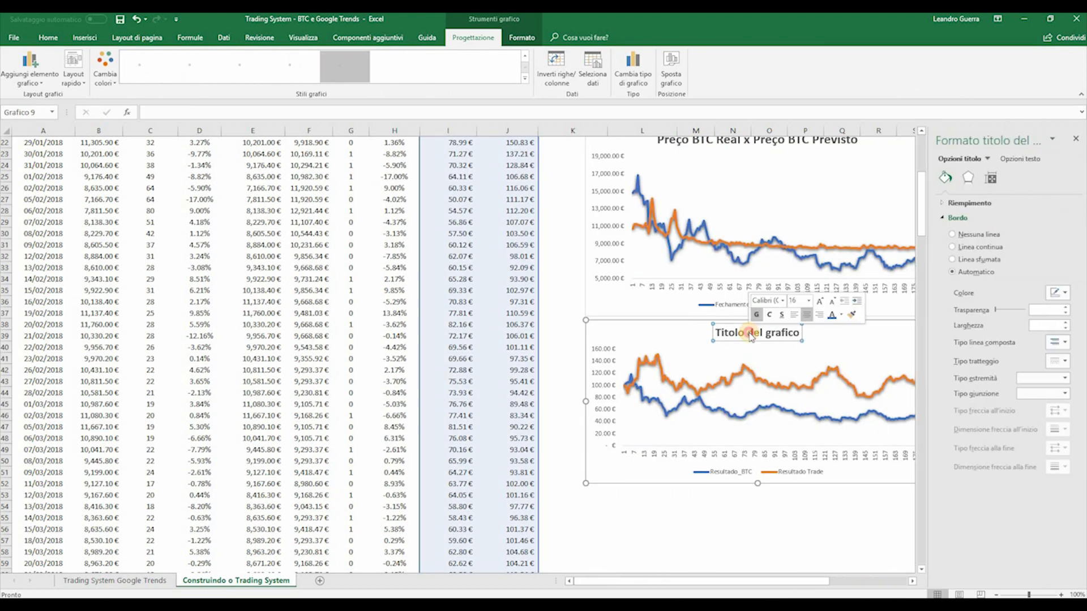
key(ctrl+v)
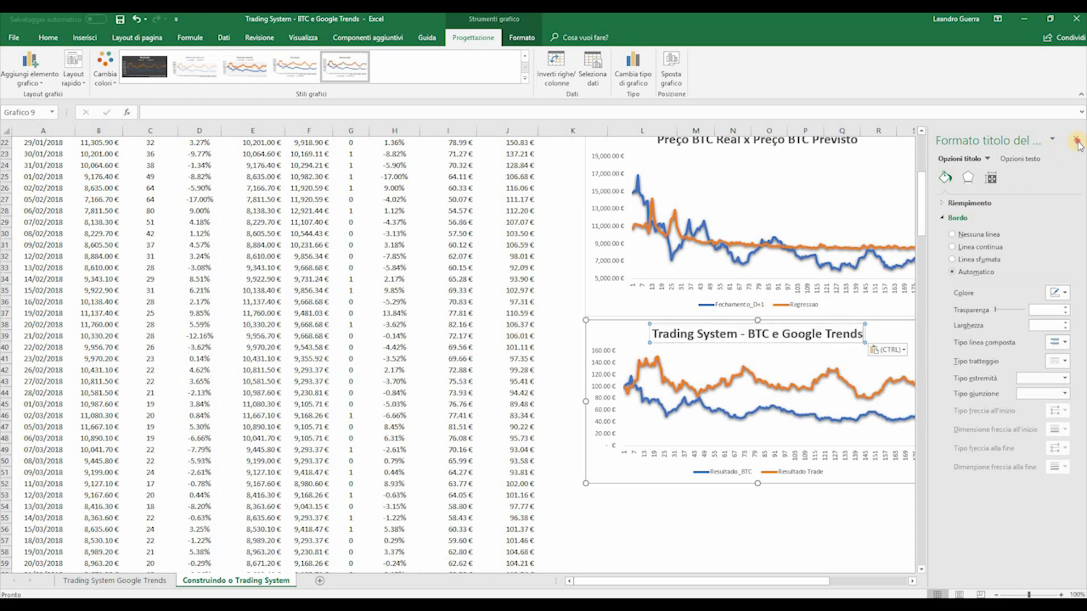
click(1078, 140)
click(733, 541)
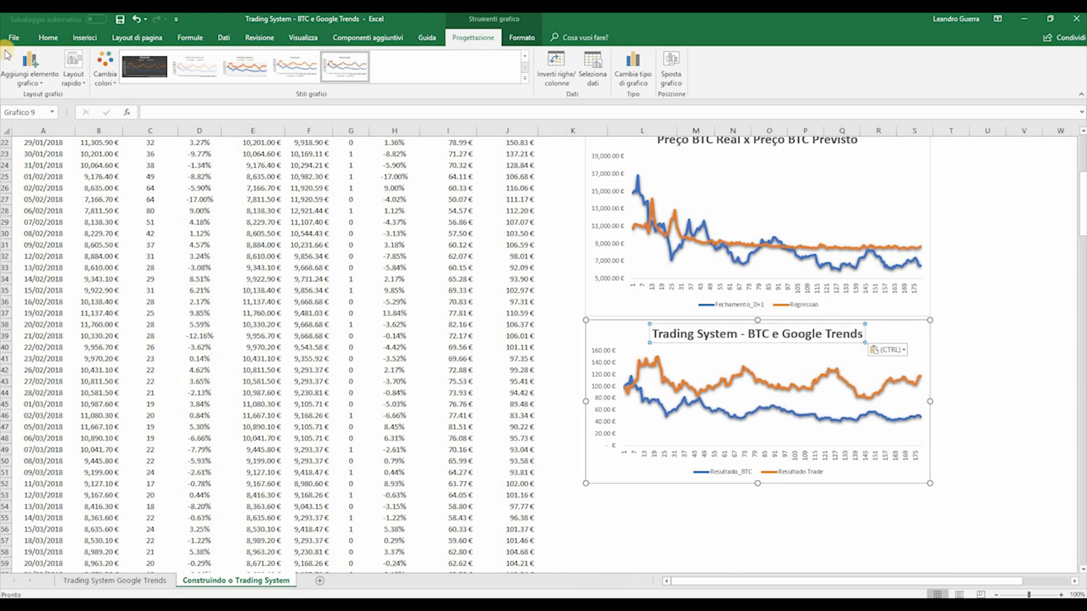
click(119, 19)
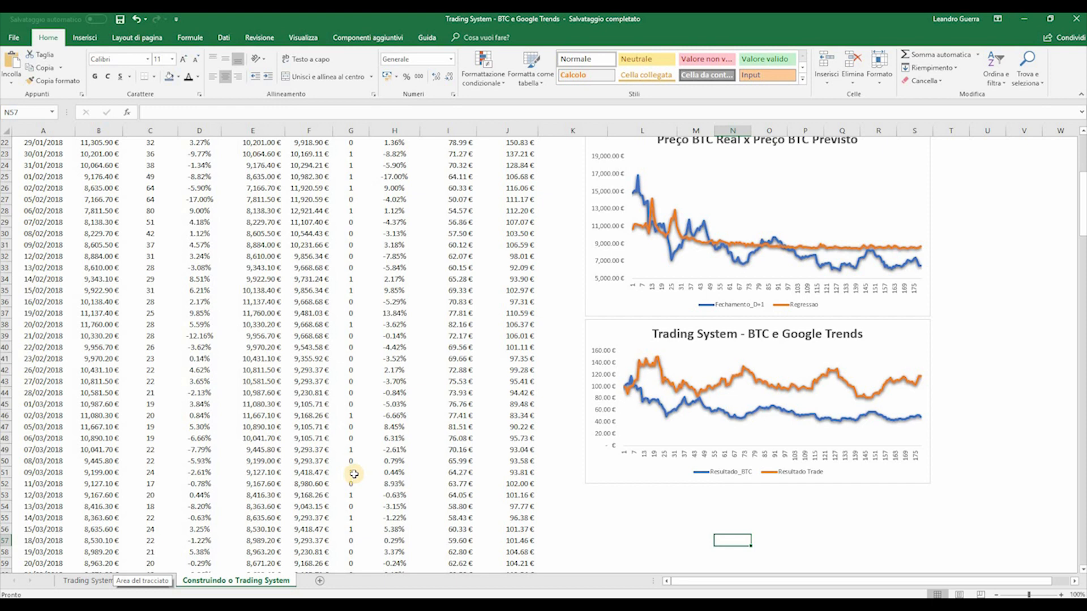
Review the charts on the Construindo o Trading System sheet, and examine the finished sheet's results chart up to its last Resultado Trade point
scroll(354, 474, up, 6)
scroll(354, 475, down, 4)
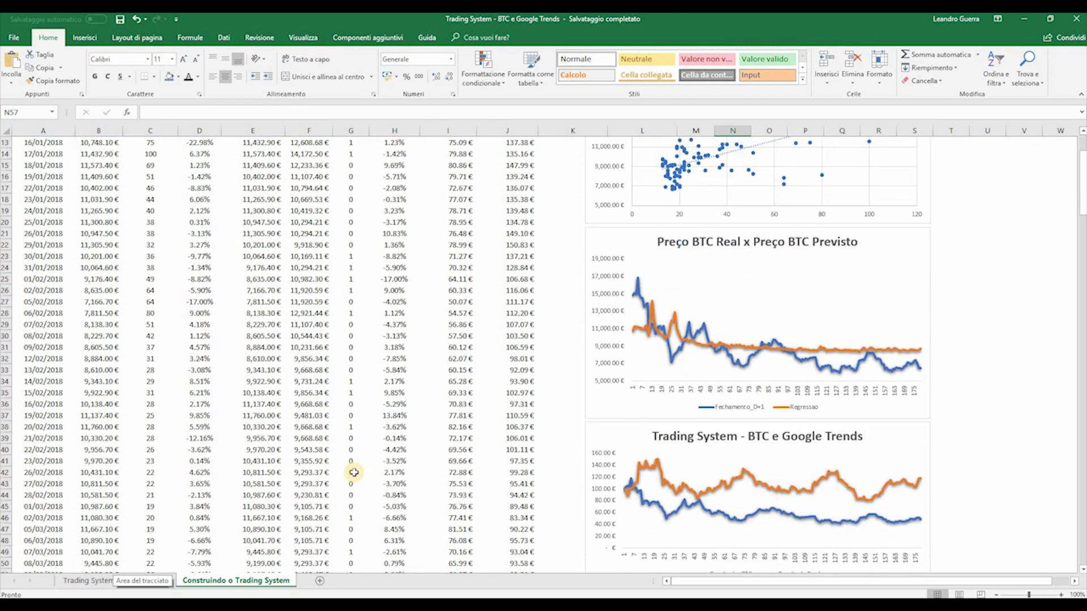
scroll(354, 473, up, 5)
scroll(160, 554, down, 4)
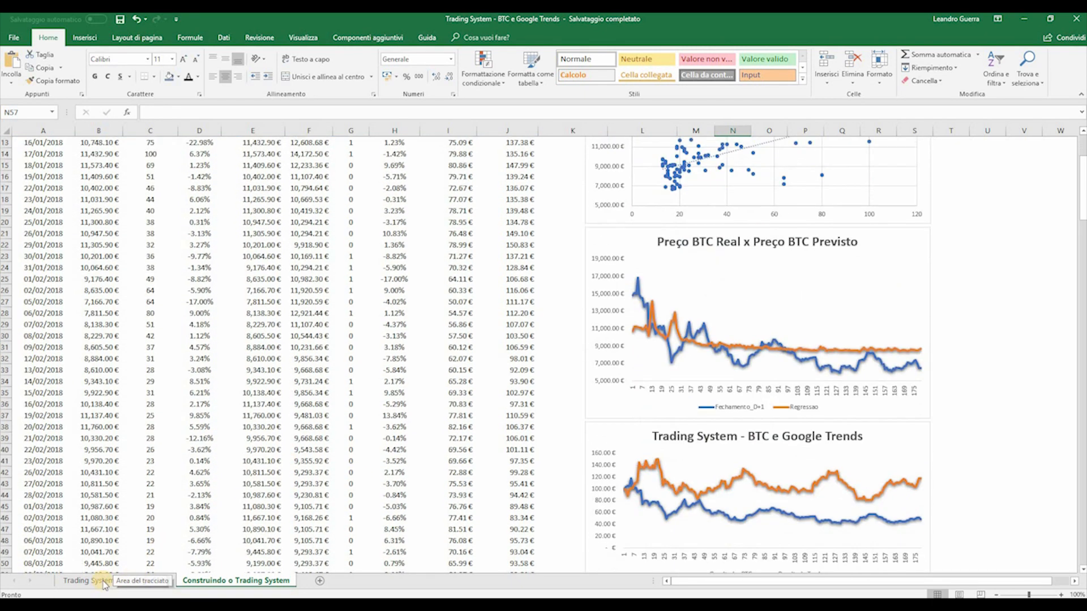
key(ctrl+Page_Up)
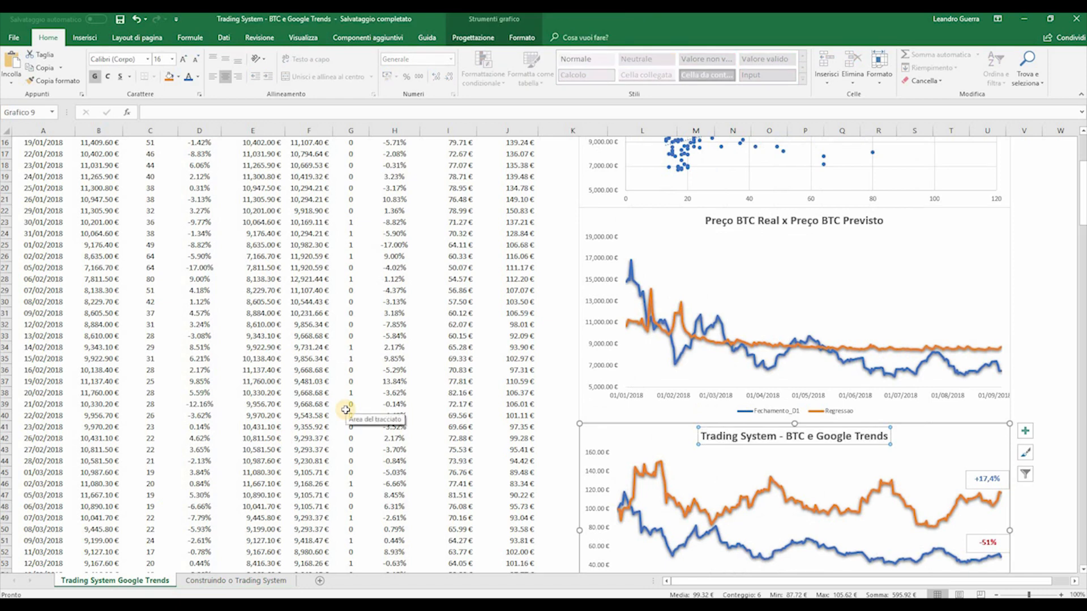
scroll(345, 410, down, 3)
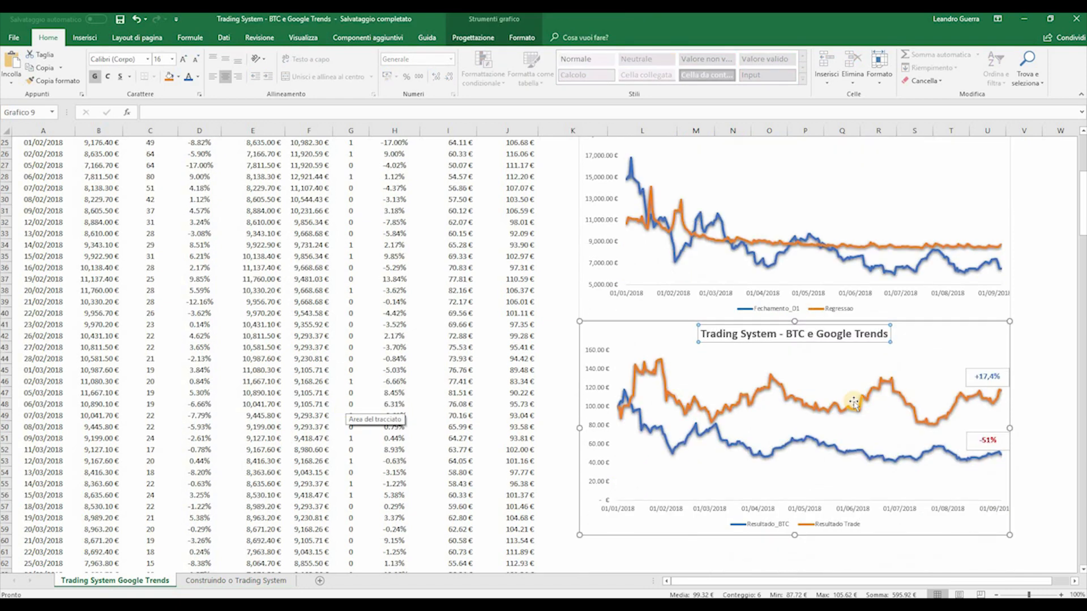
click(1026, 417)
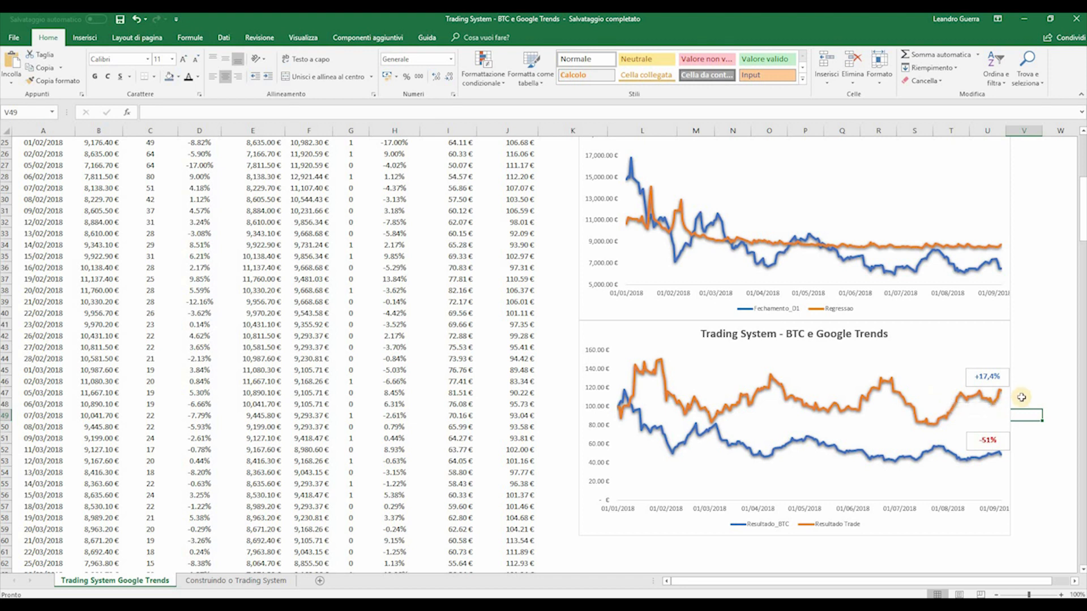
mouse_move(1002, 395)
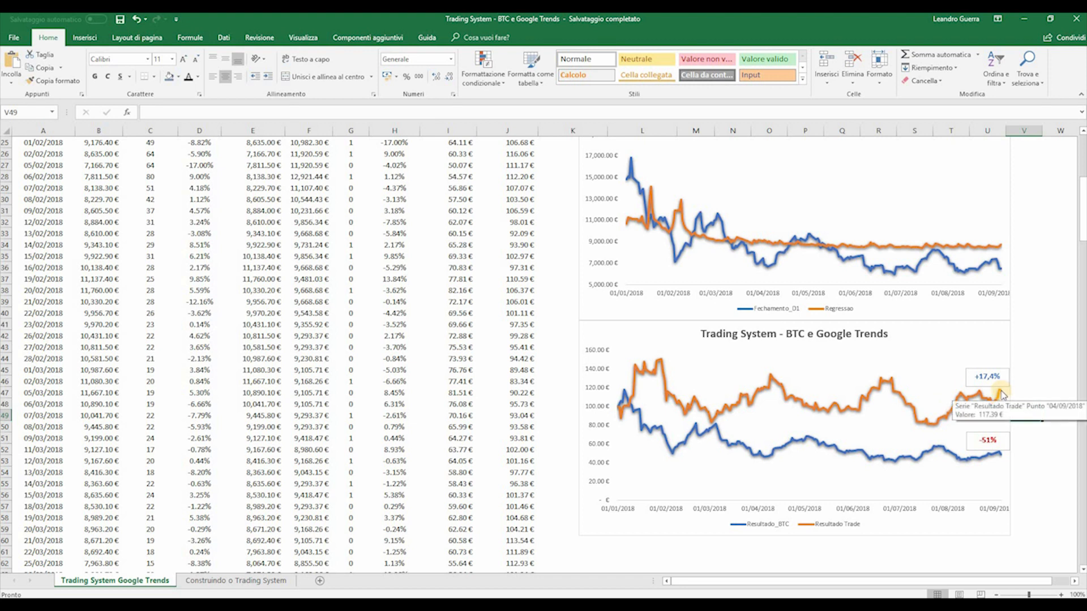